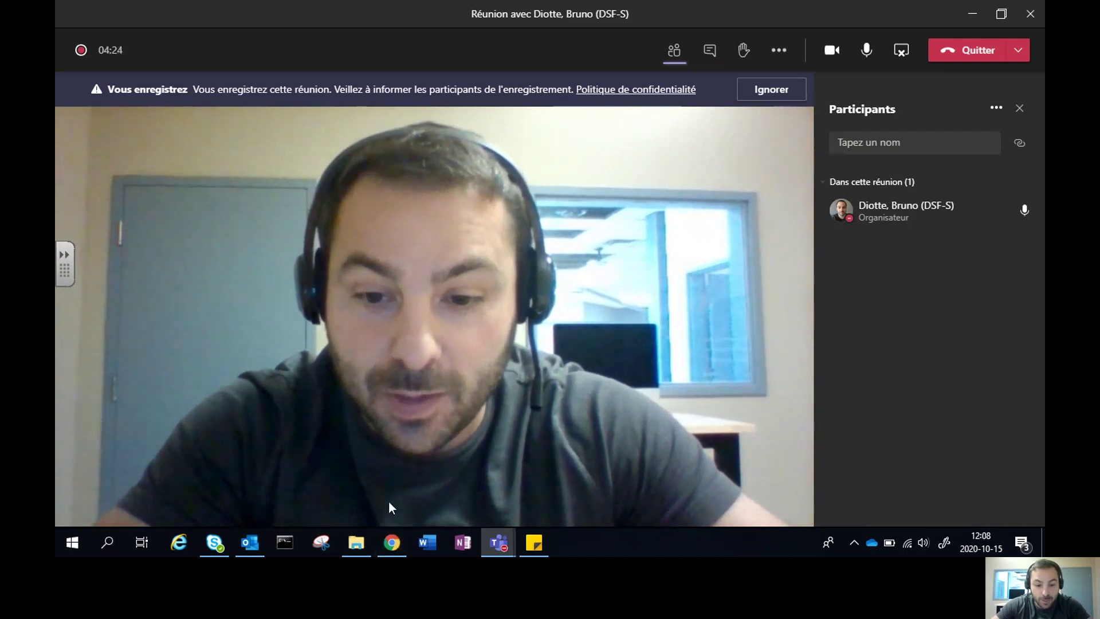
Step: Switch to Chrome, search the web for "audacity download" and open the download page on audacityteam.org
click(388, 549)
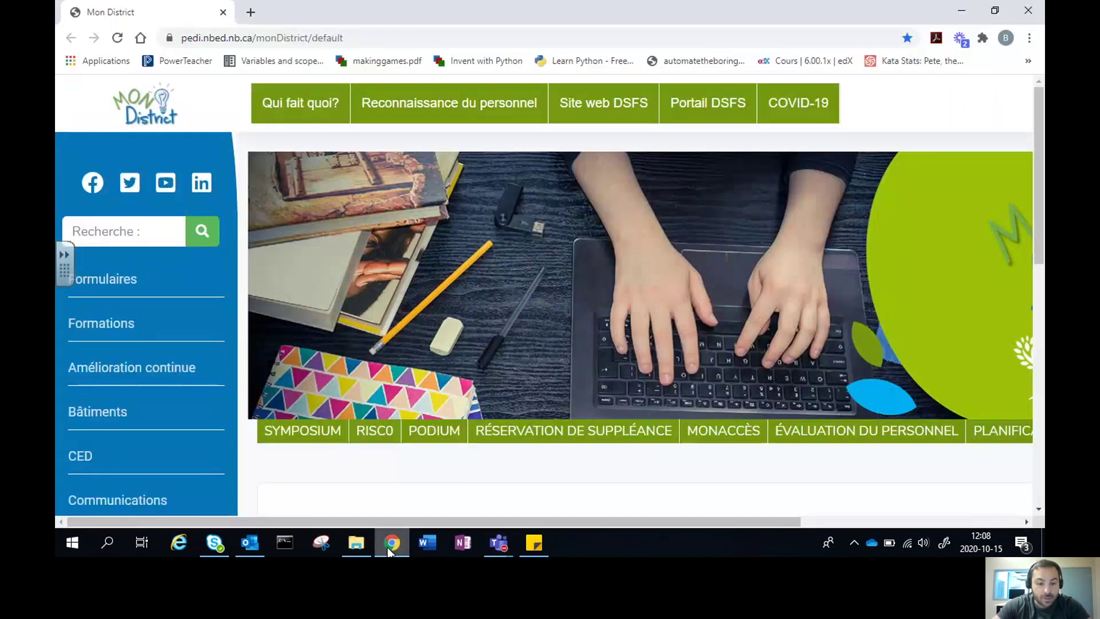
click(367, 37)
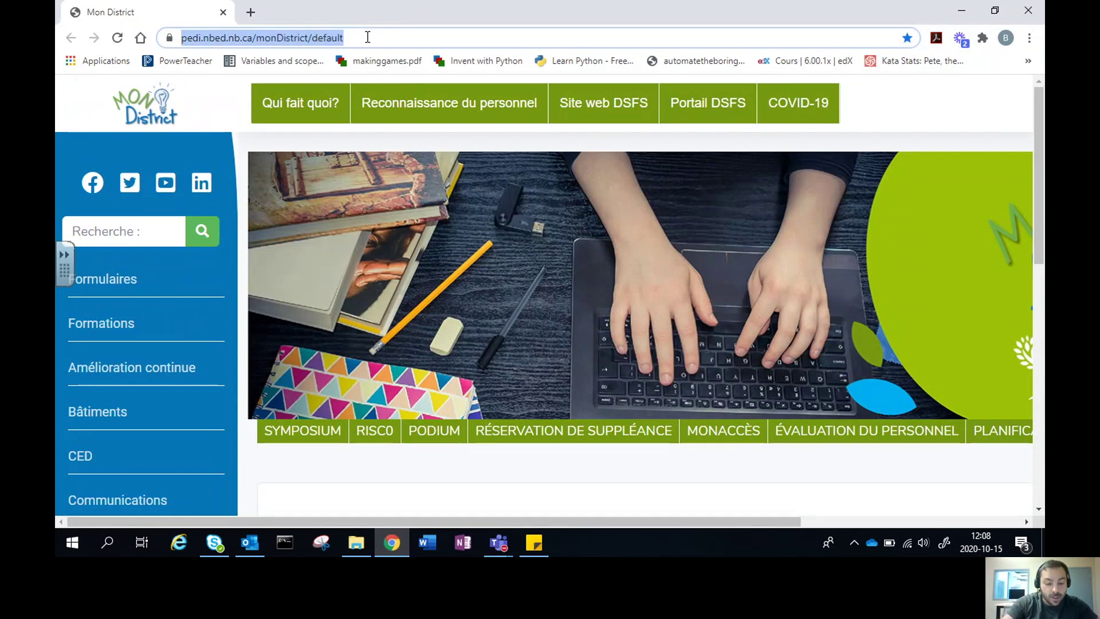
text(audaci)
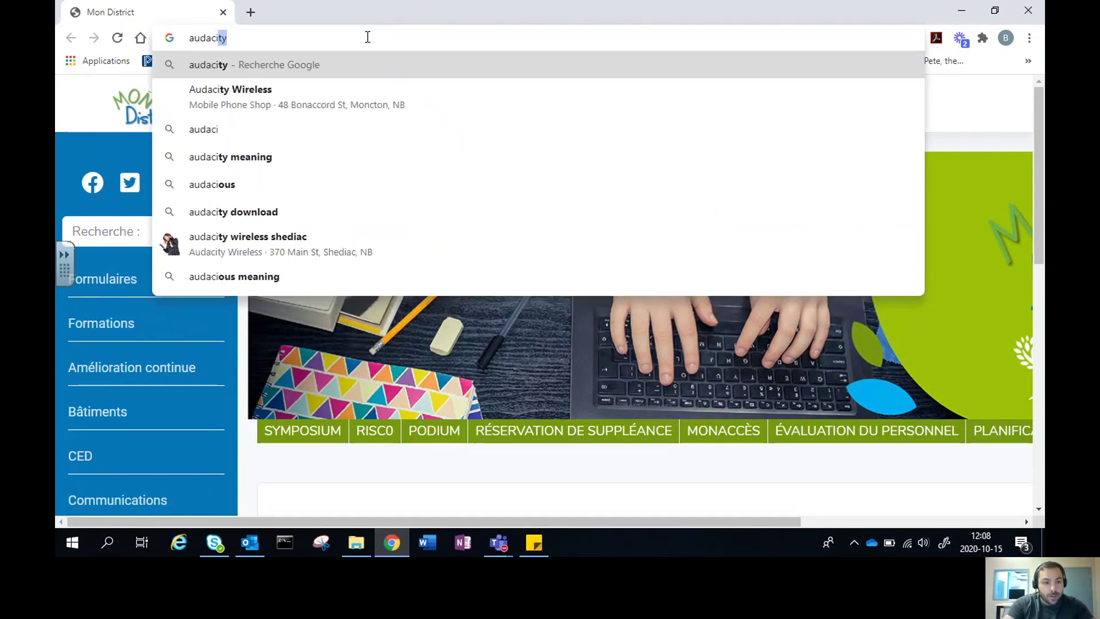
text(ty)
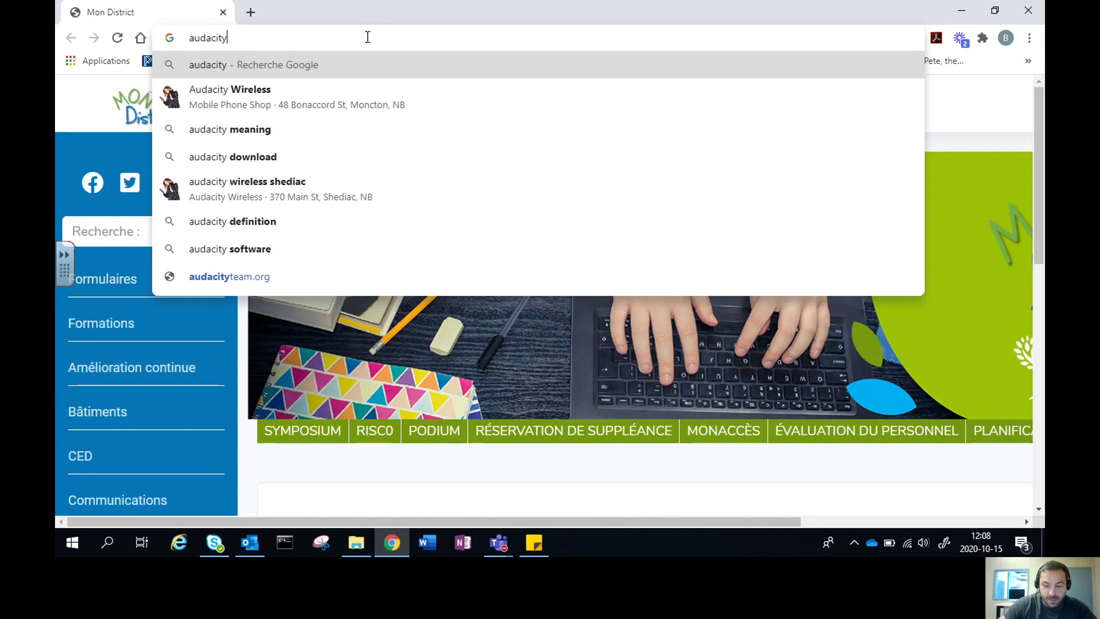
text( download)
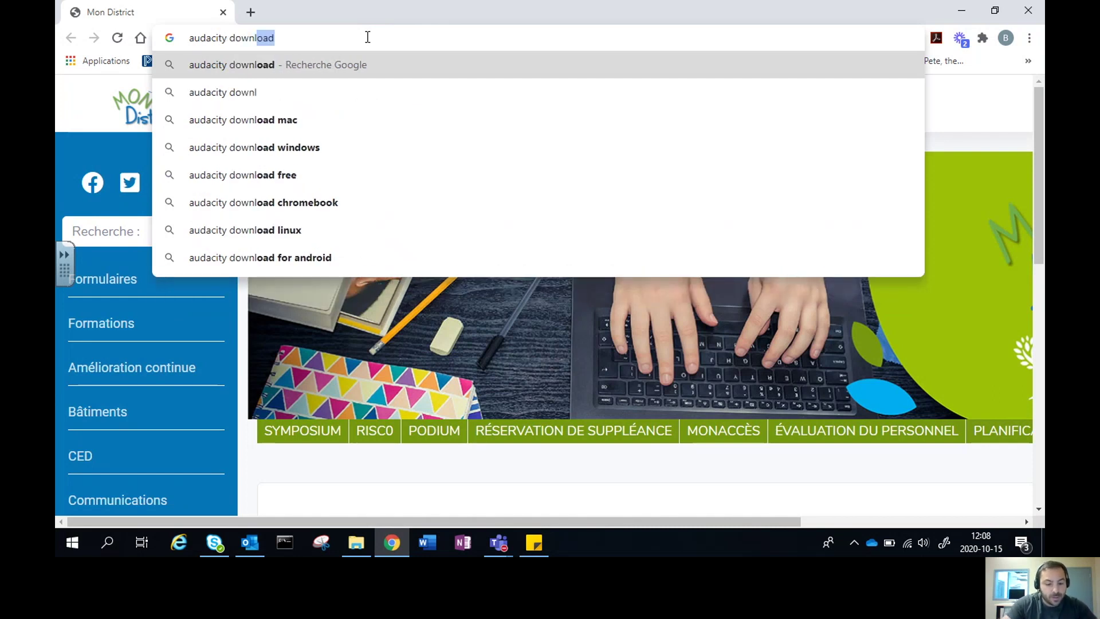
key(Return)
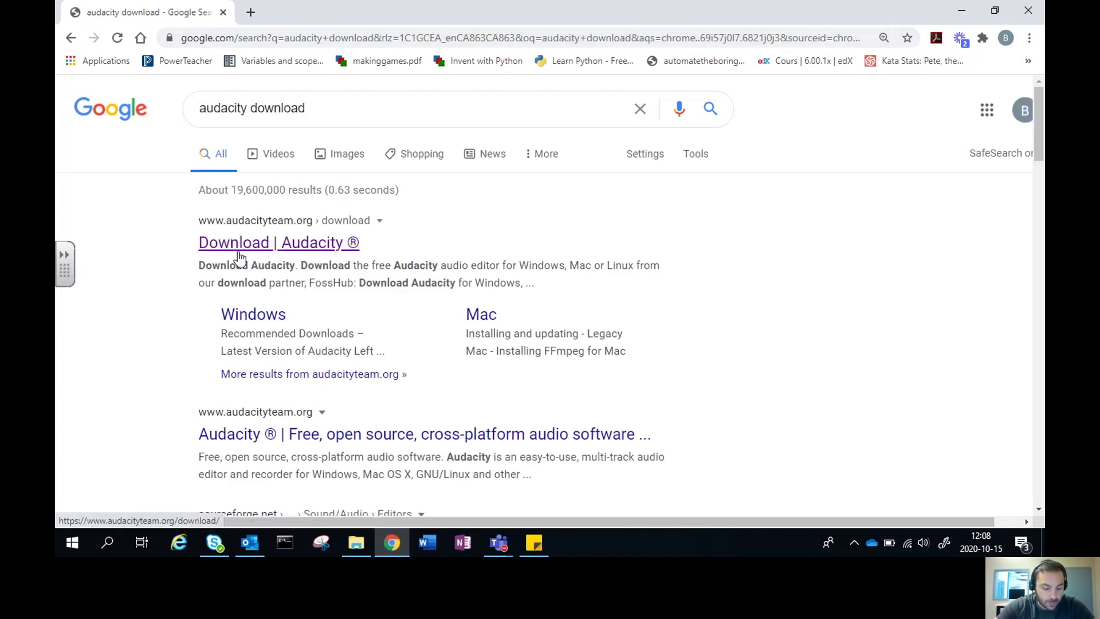
click(240, 255)
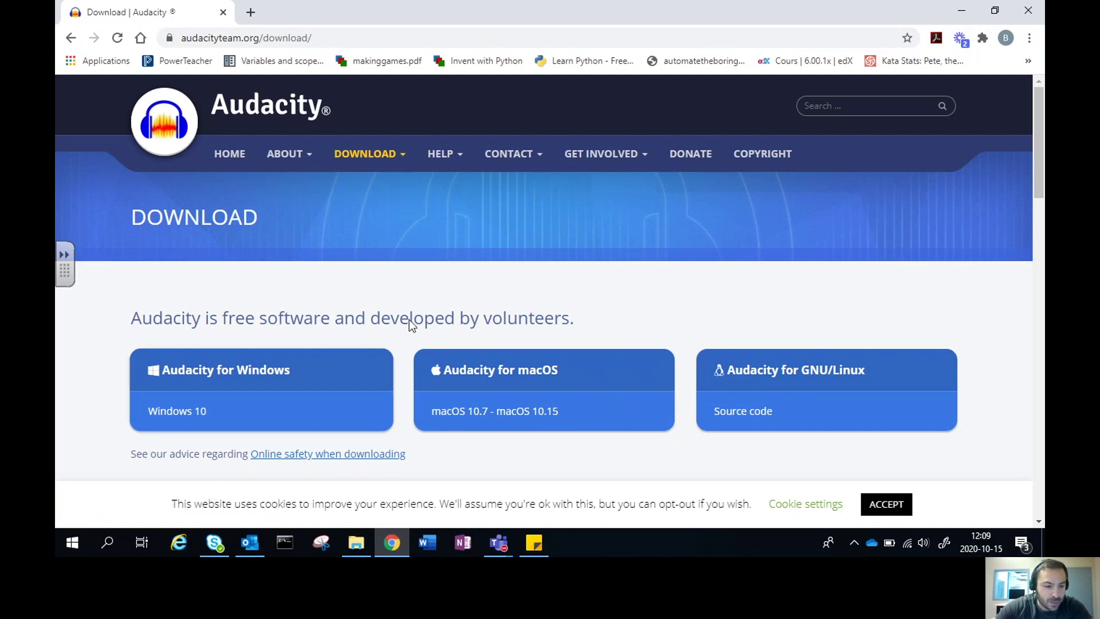
Step: Download the Audacity 2.4.2 Windows installer from its FossHub page, starting from the Audacity for Windows page
click(280, 381)
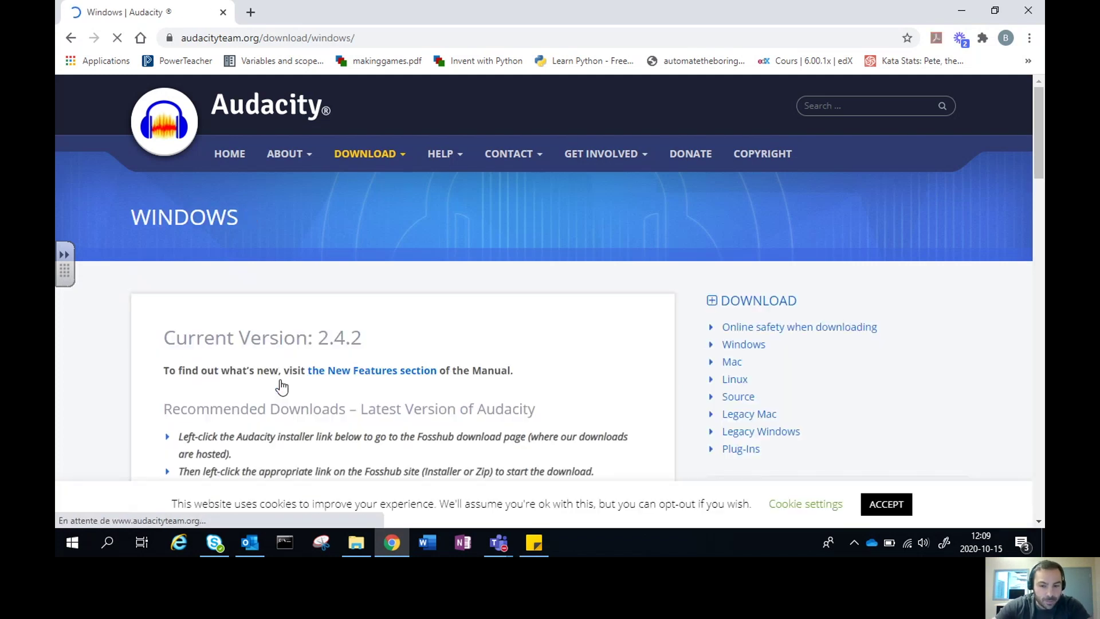
drag(1040, 156, 1041, 206)
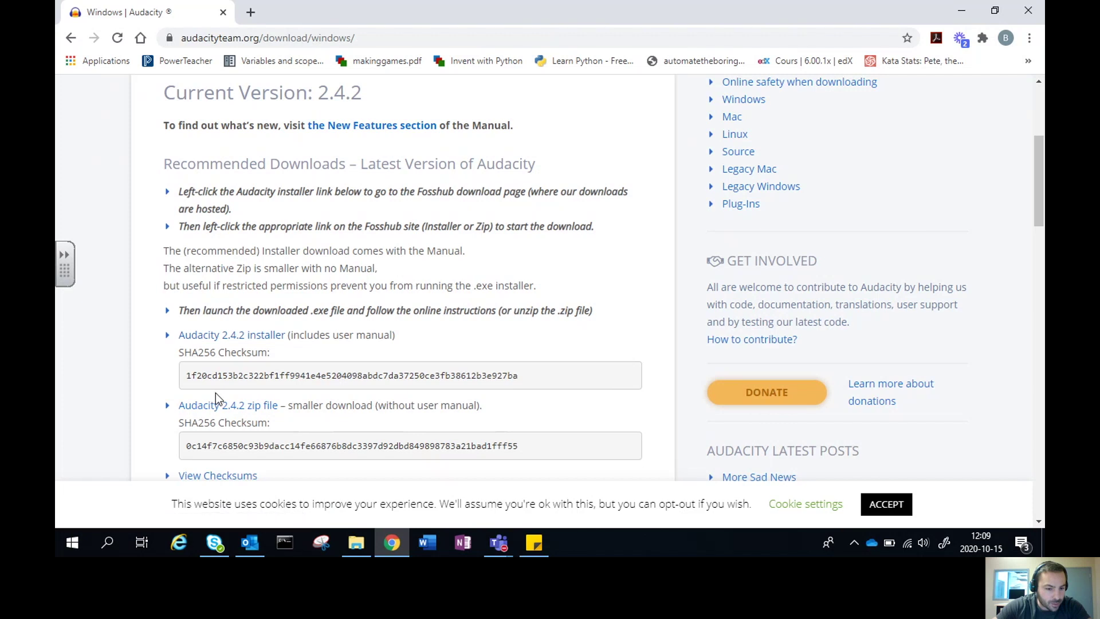
click(230, 337)
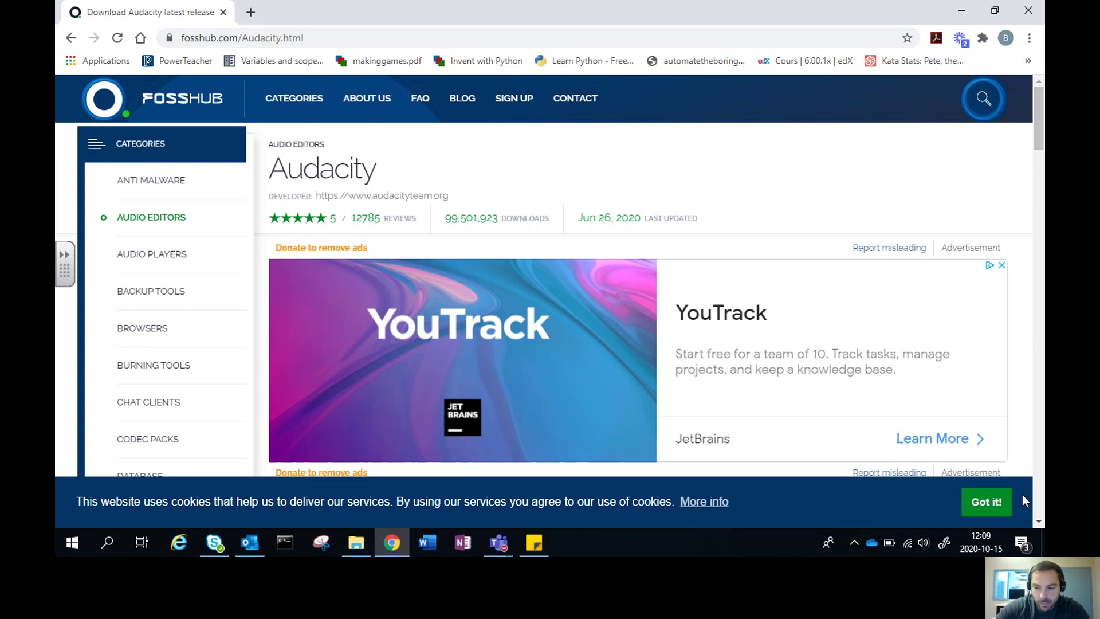
click(995, 511)
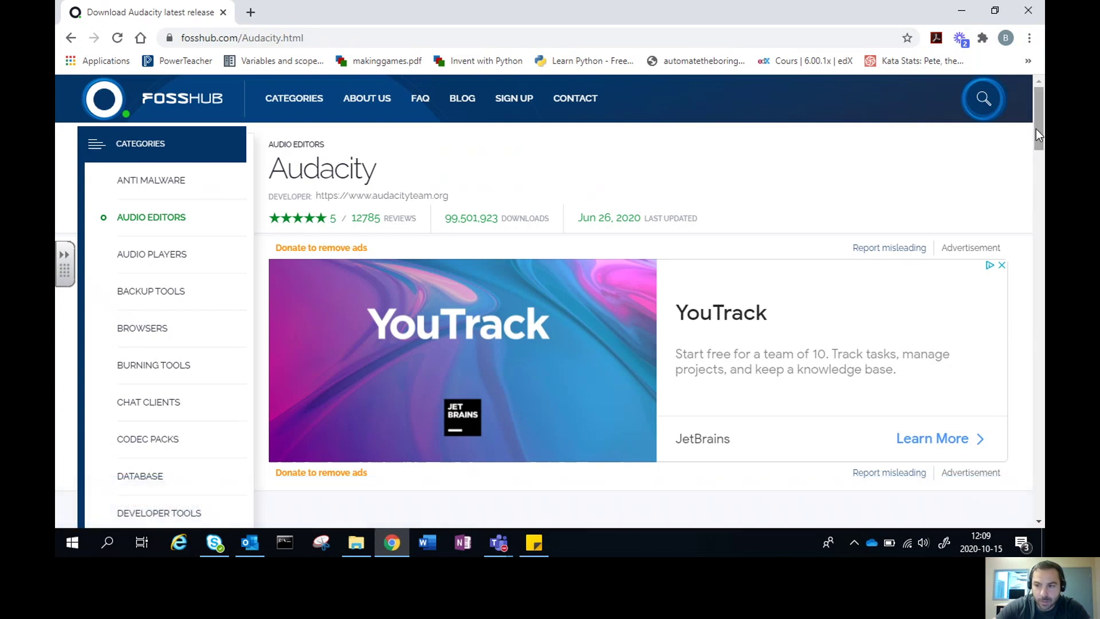
drag(1036, 126, 1036, 166)
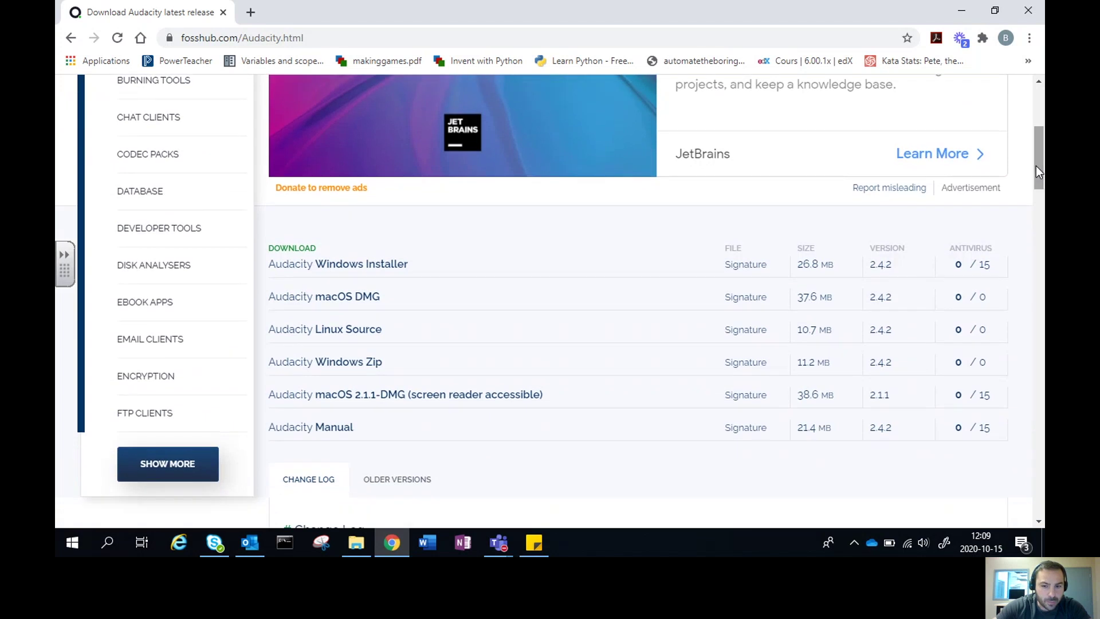
click(378, 270)
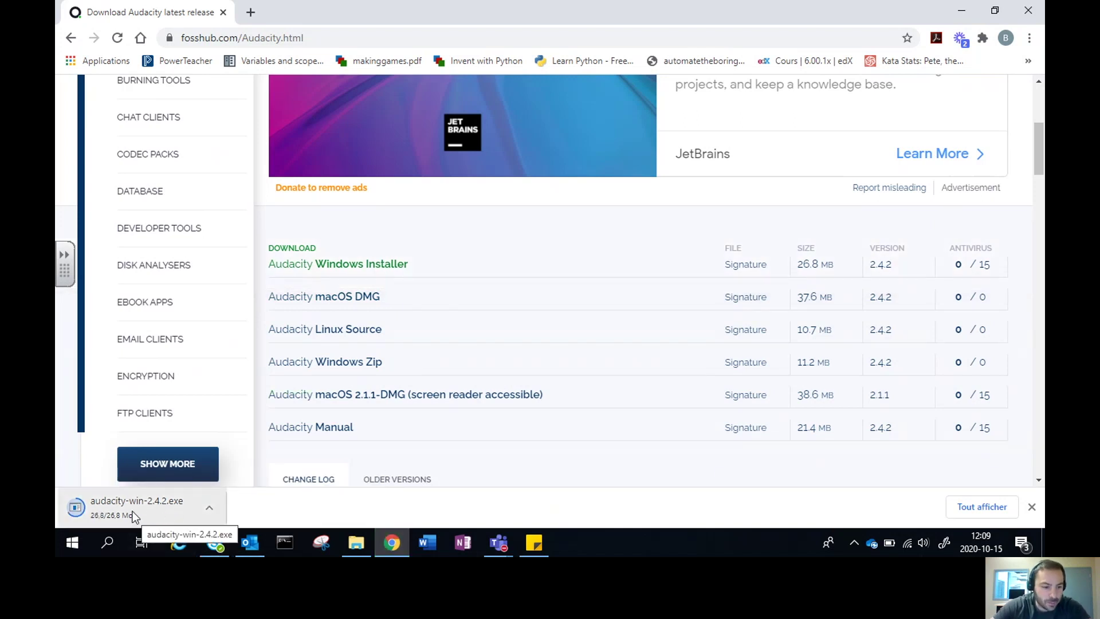
Step: Run the downloaded audacity-win-2.4.2.exe and accept Français as the language of the installation wizard
click(143, 509)
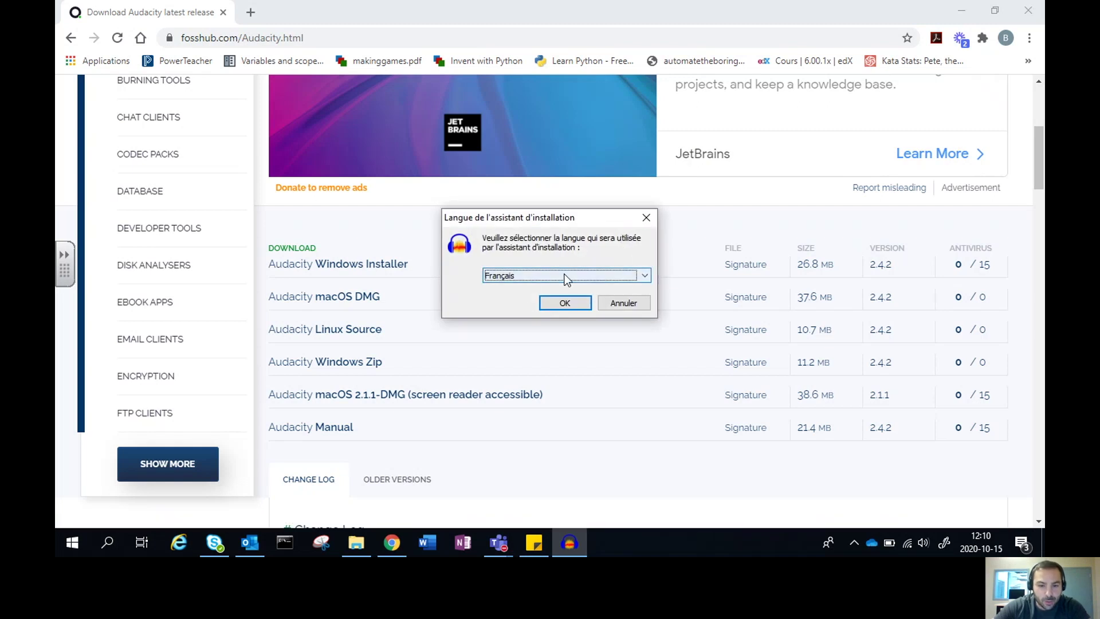
click(645, 277)
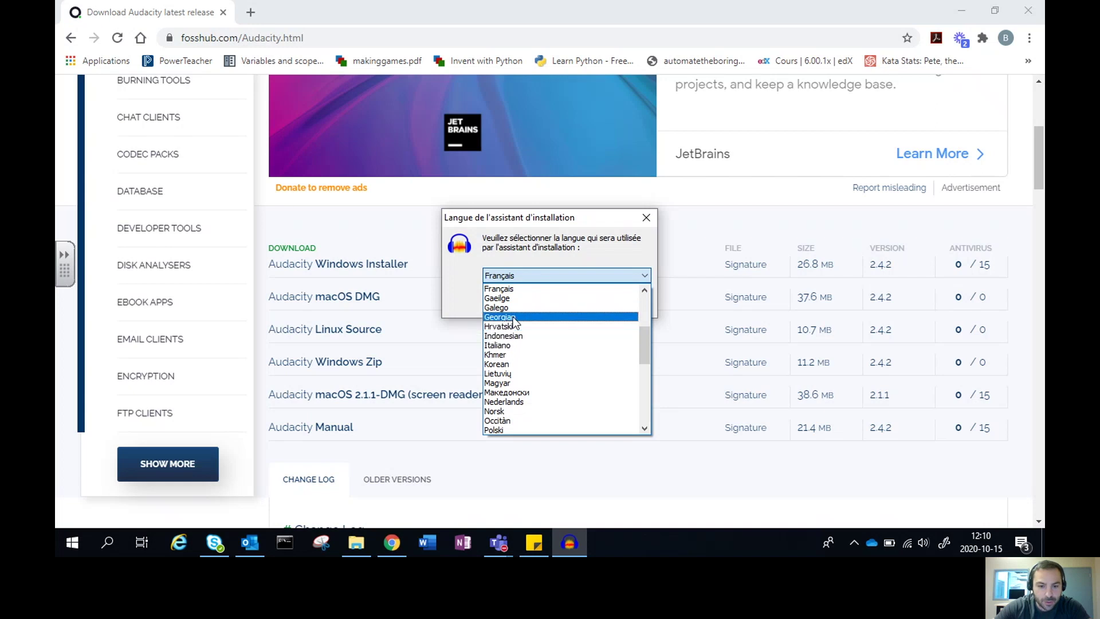
click(646, 275)
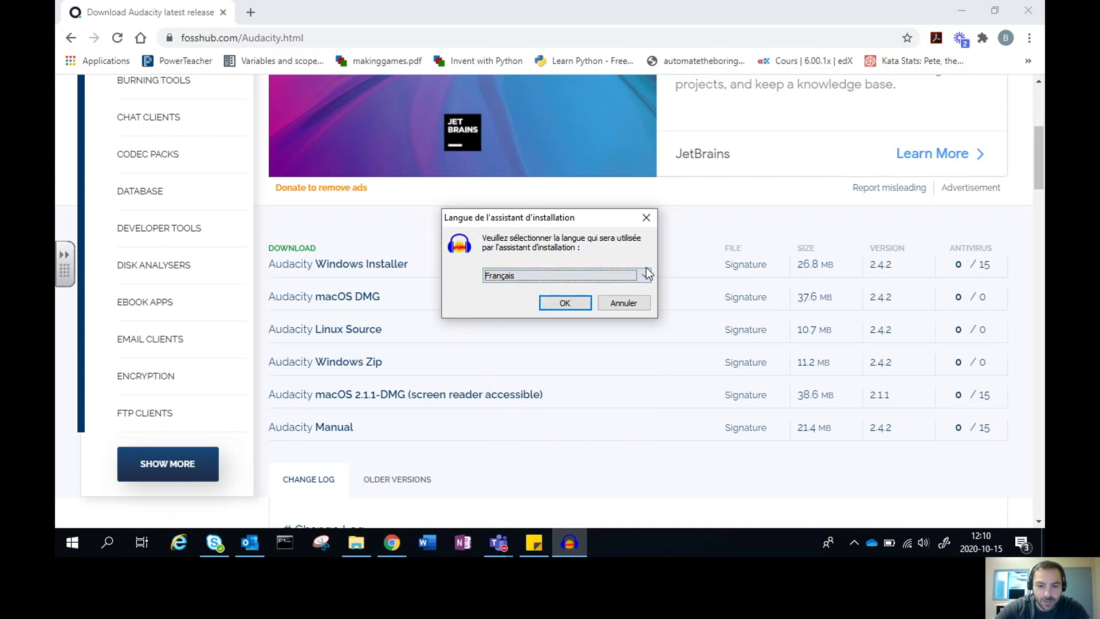
click(564, 303)
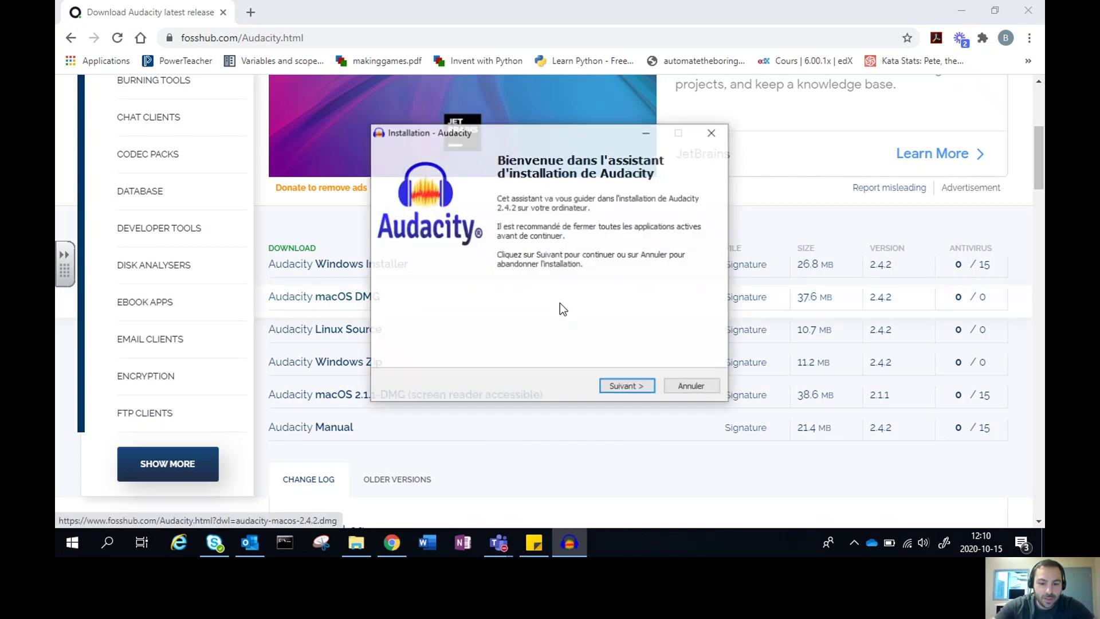
Step: Install Audacity in C:\Program Files (x86)\Audacity with a desktop icon, then finish the wizard with Exécuter Audacity enabled
click(627, 388)
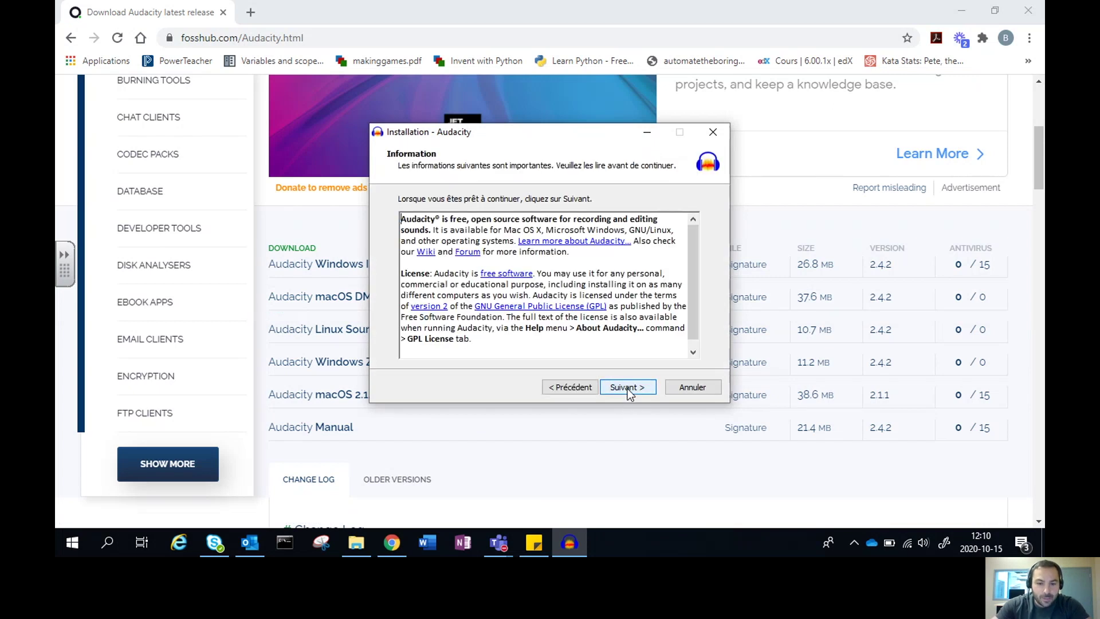
click(627, 388)
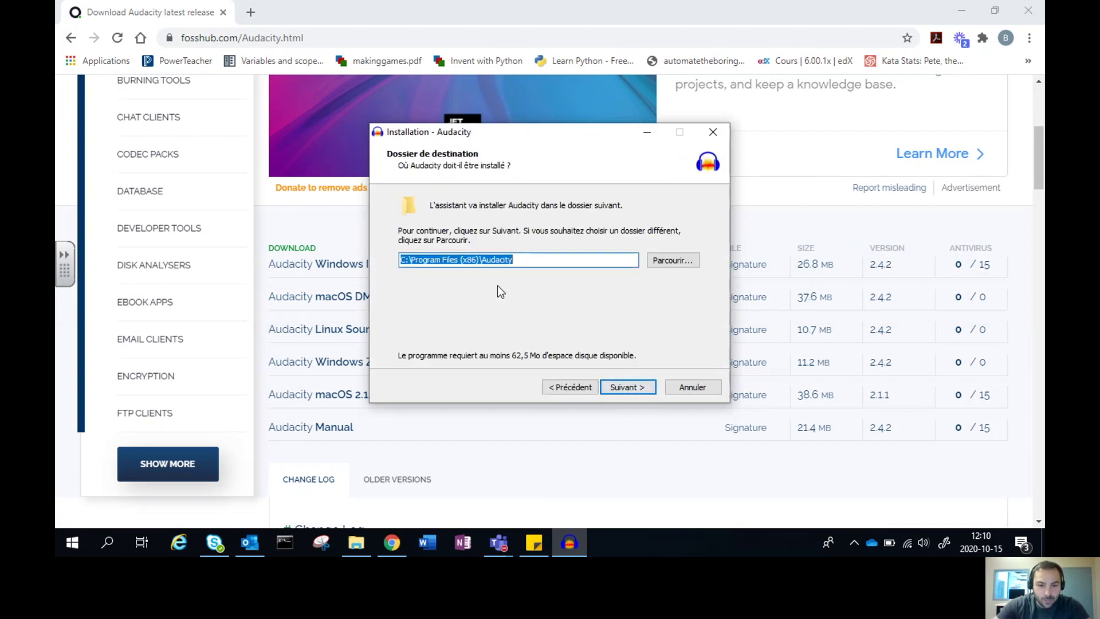
click(627, 388)
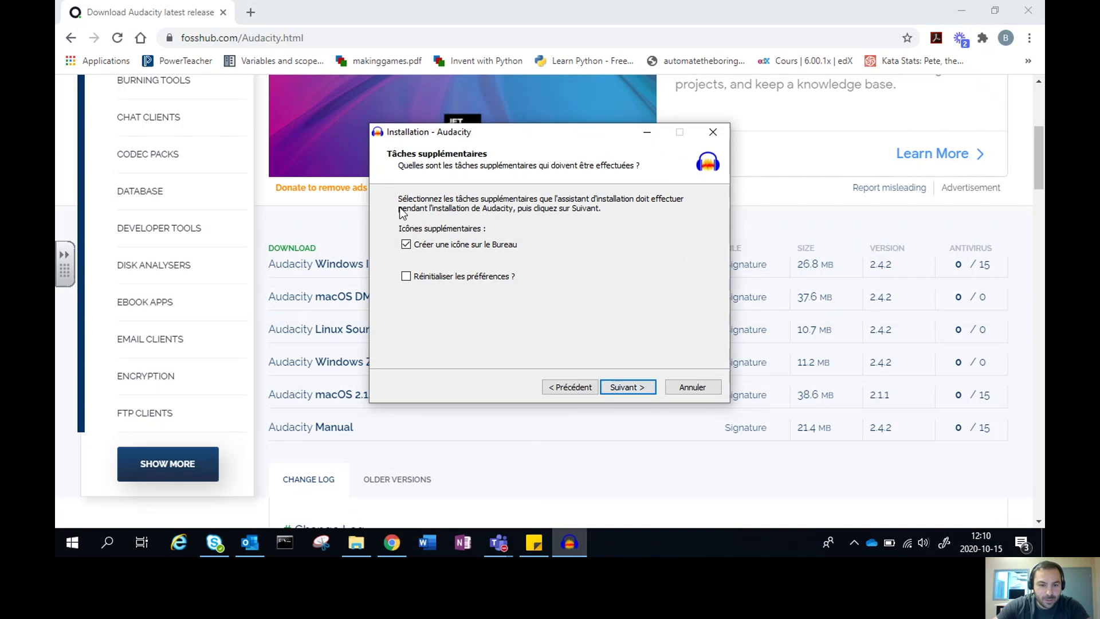
click(626, 387)
click(627, 389)
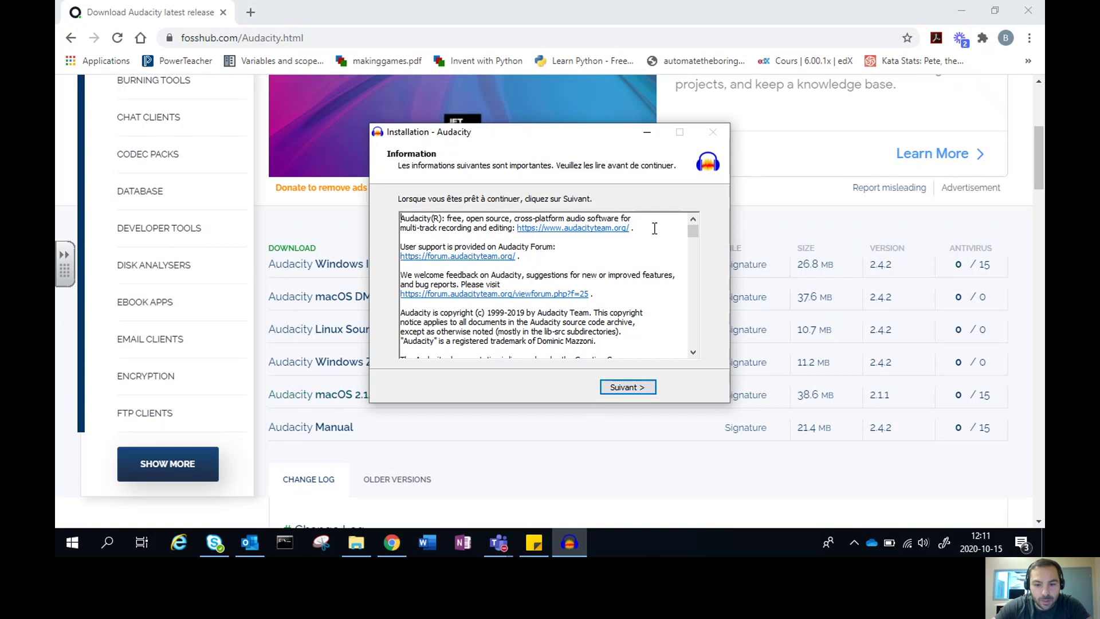
click(630, 388)
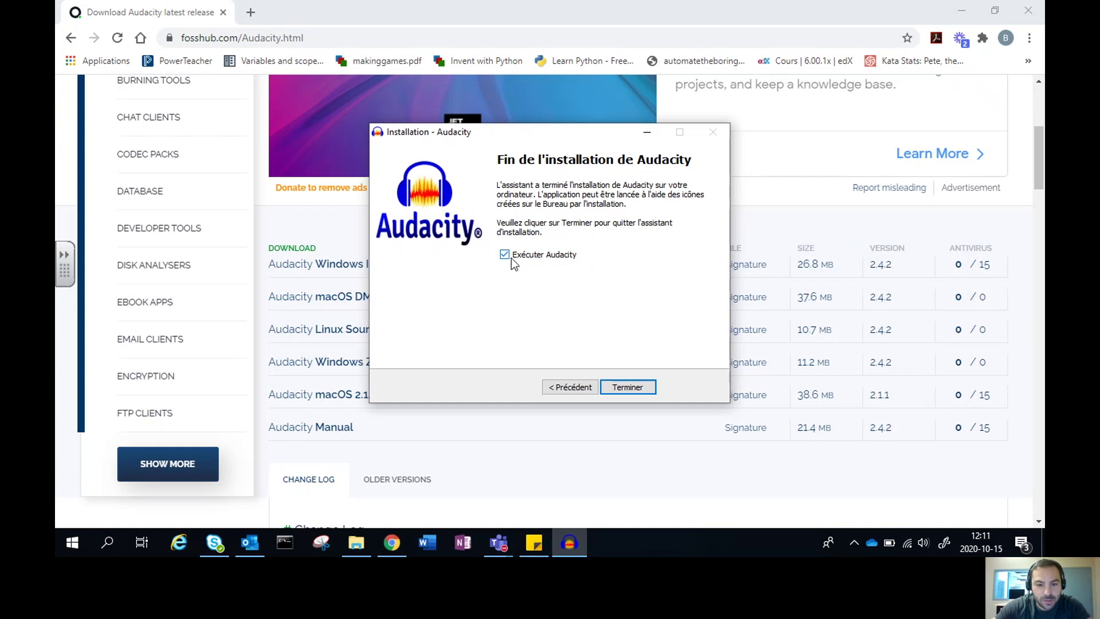
click(627, 388)
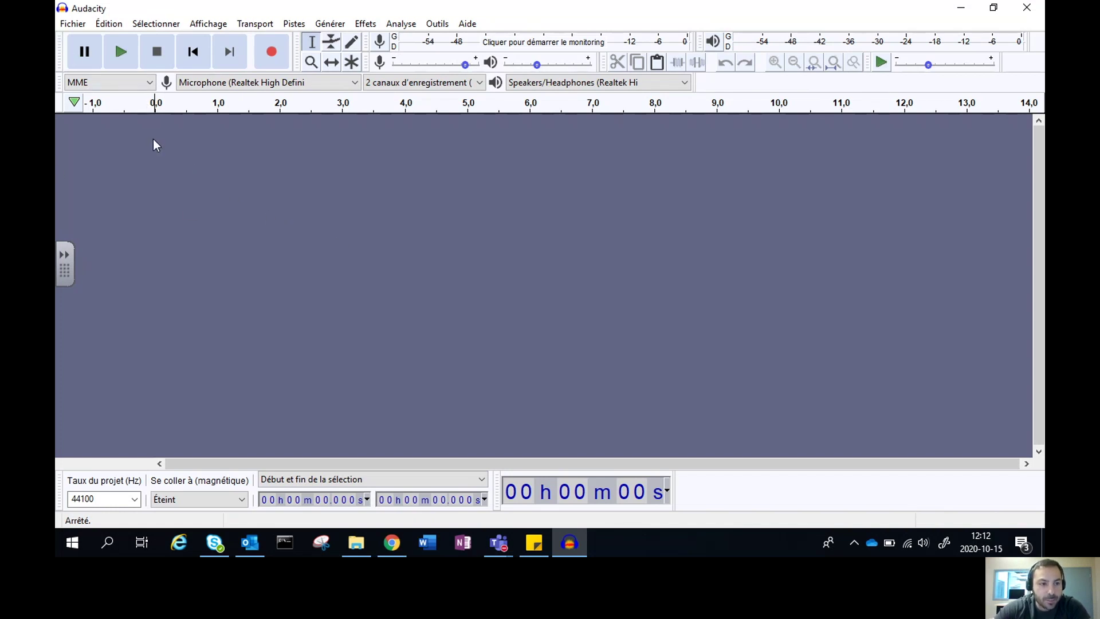
Step: Record about 7 seconds of speech on a new stereo track and play it back from near its start
click(277, 58)
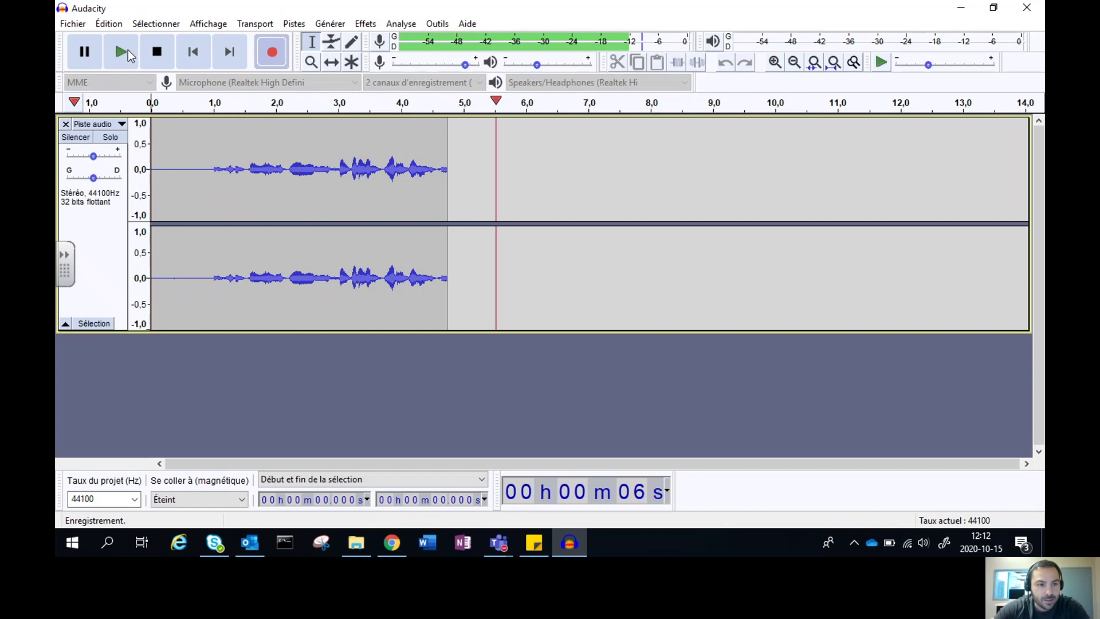
click(164, 56)
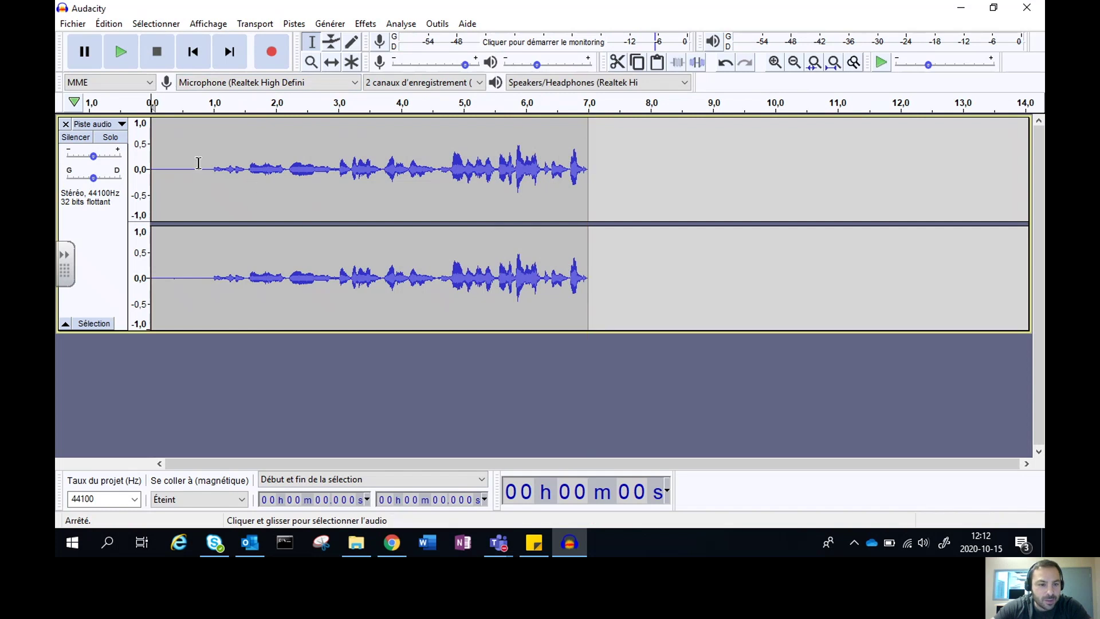
click(173, 127)
mouse_move(173, 104)
mouse_down()
mouse_move(270, 108)
mouse_move(290, 141)
mouse_up()
click(168, 143)
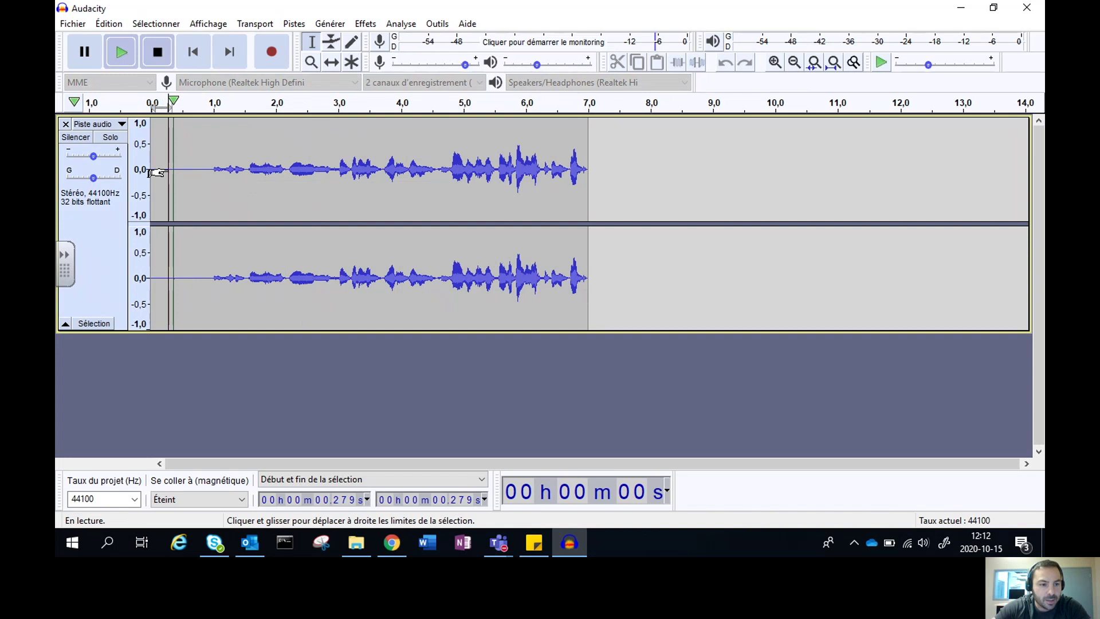
click(116, 50)
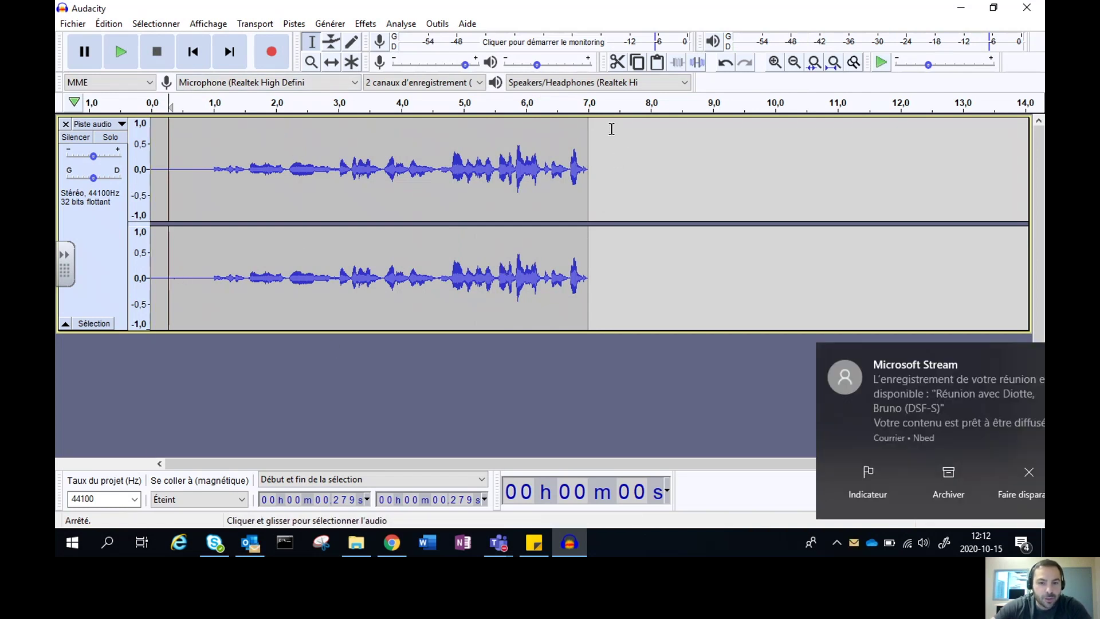
Step: Place the cursor at about 9 s, past the first clip, and record a second voice segment on the same track up to about 14 s
click(611, 135)
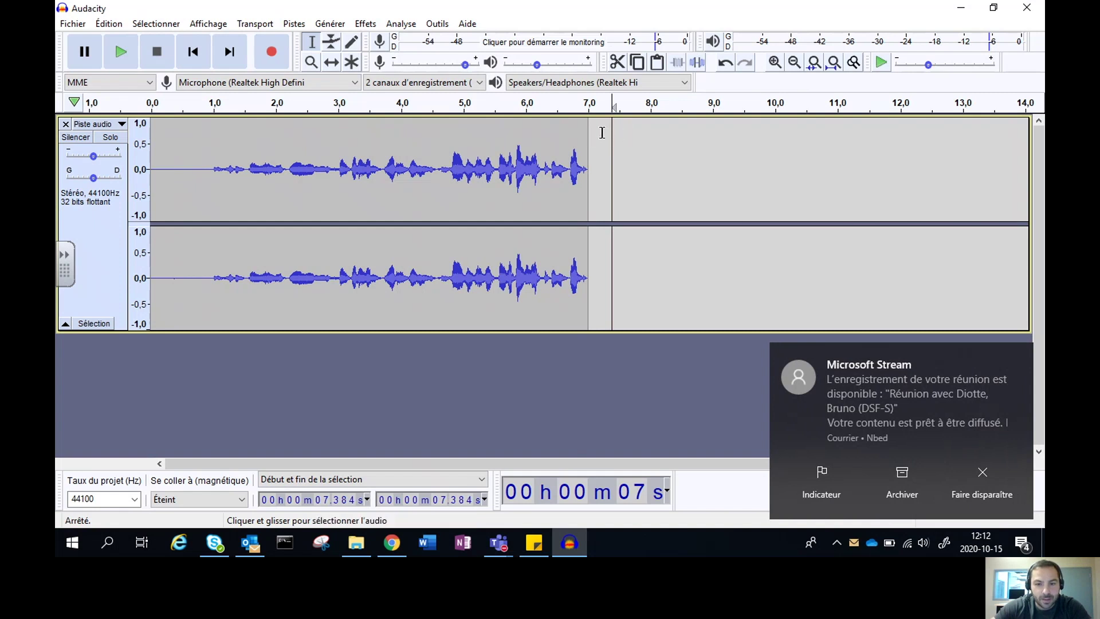
click(668, 129)
click(746, 124)
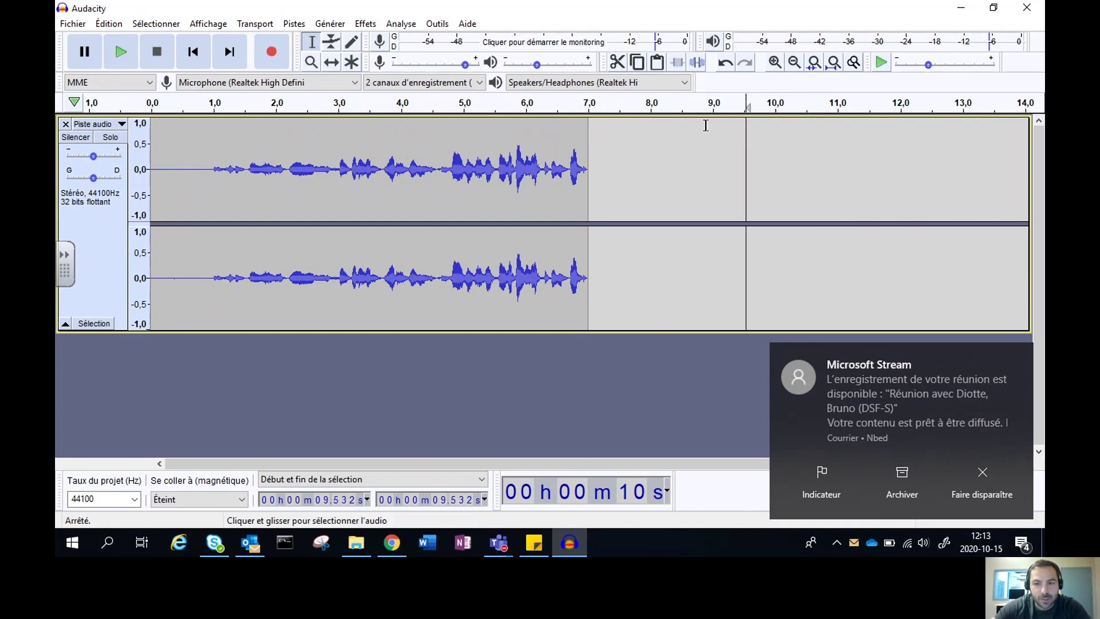
click(716, 124)
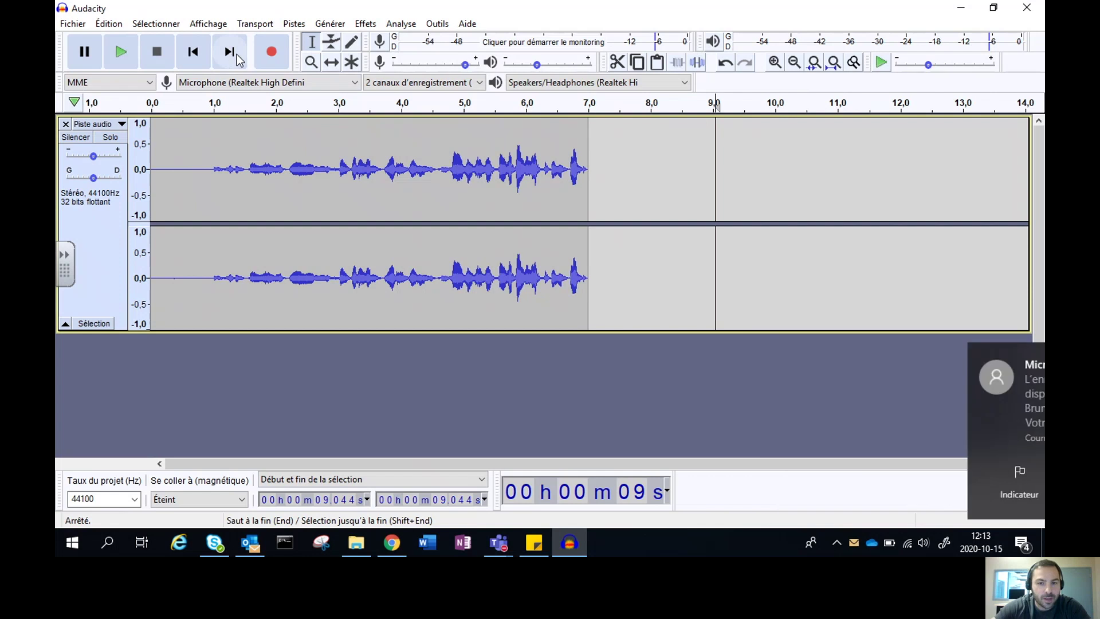
click(279, 46)
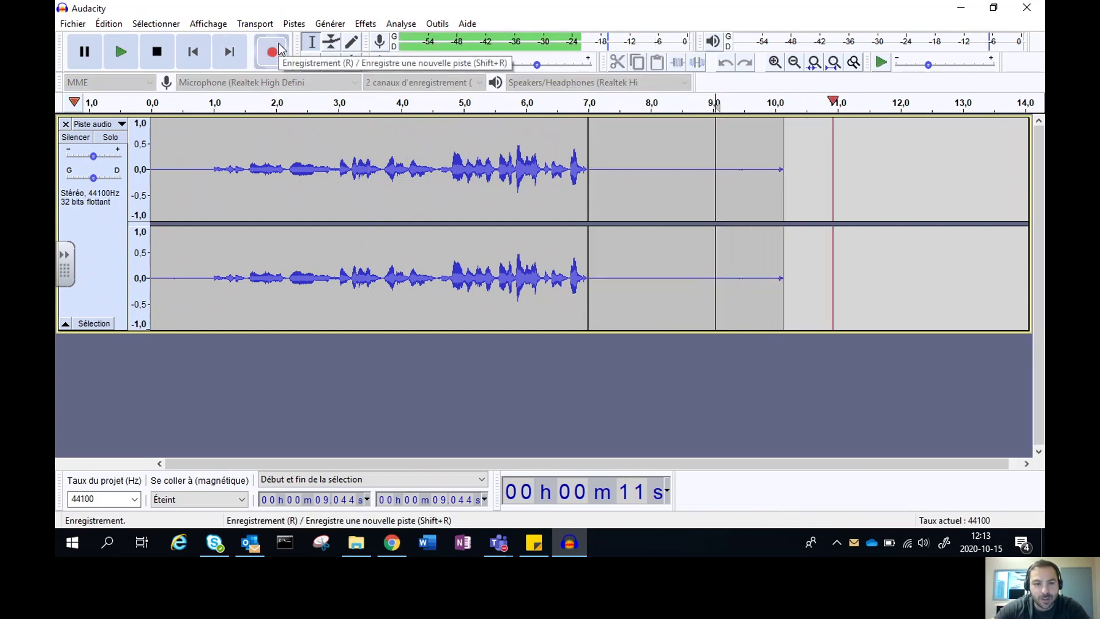
click(160, 57)
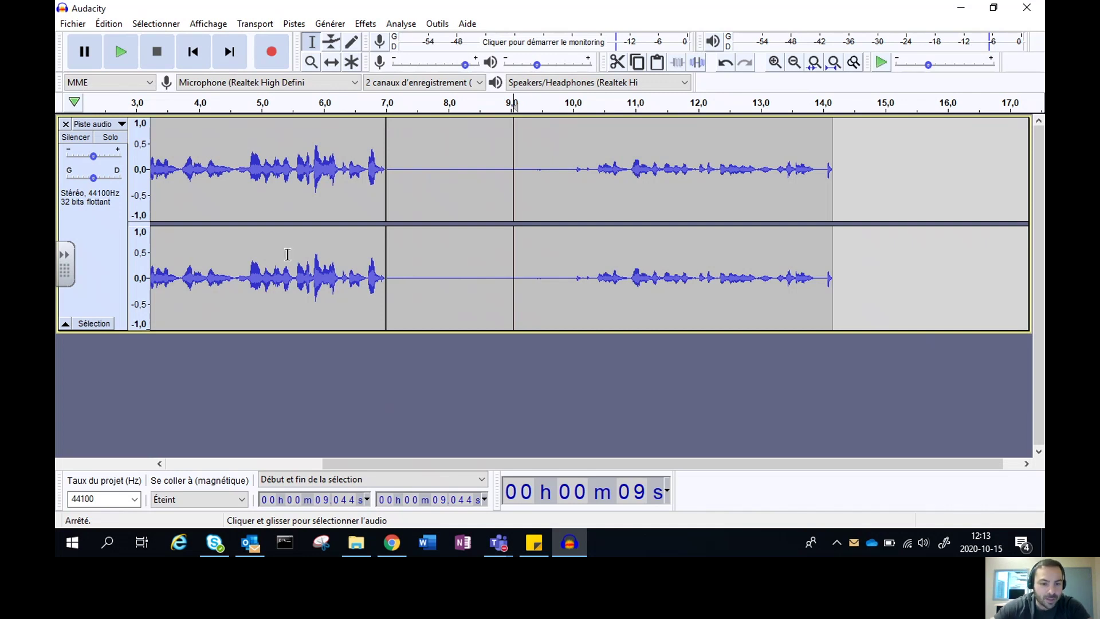
Step: Import the audio file formation_audacity.mp3 from the Formation audacity folder into the project
click(73, 23)
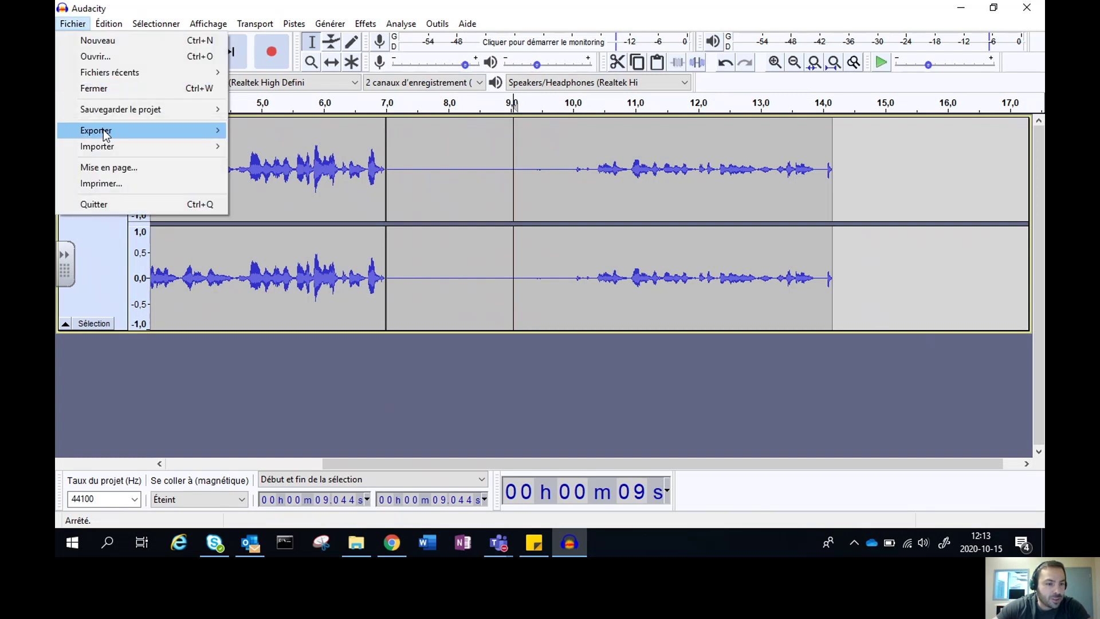
mouse_move(105, 148)
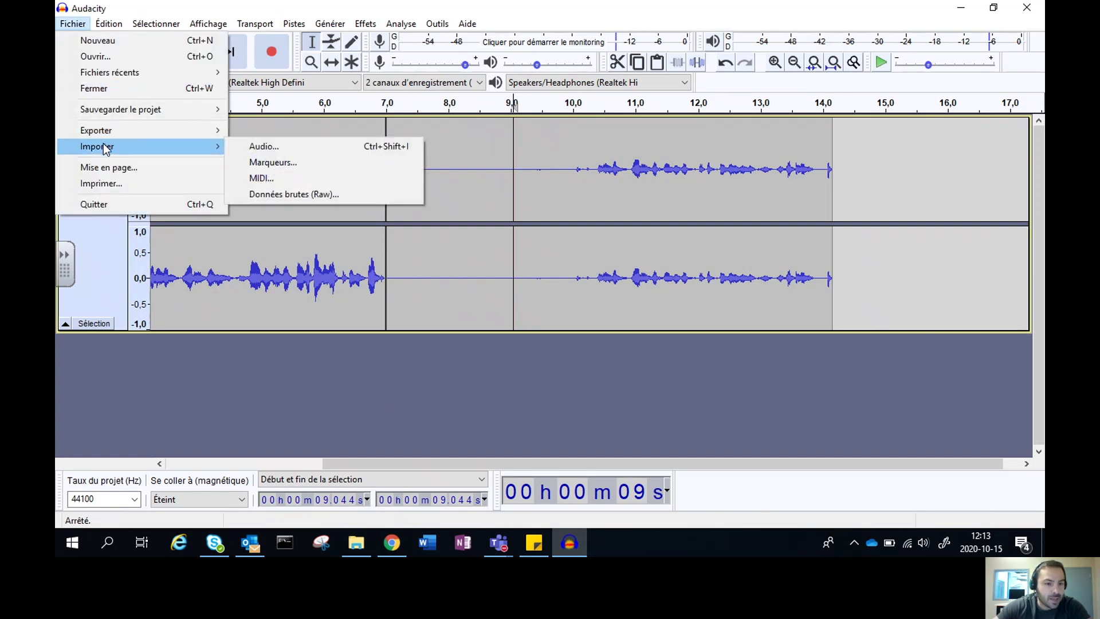
click(248, 146)
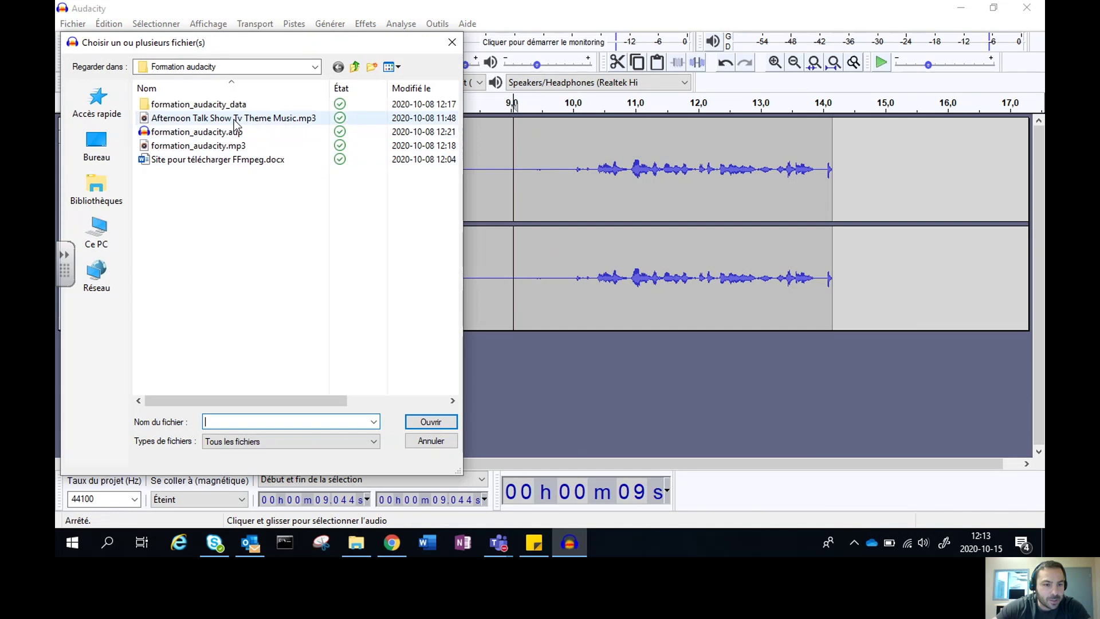
click(193, 147)
double_click(194, 146)
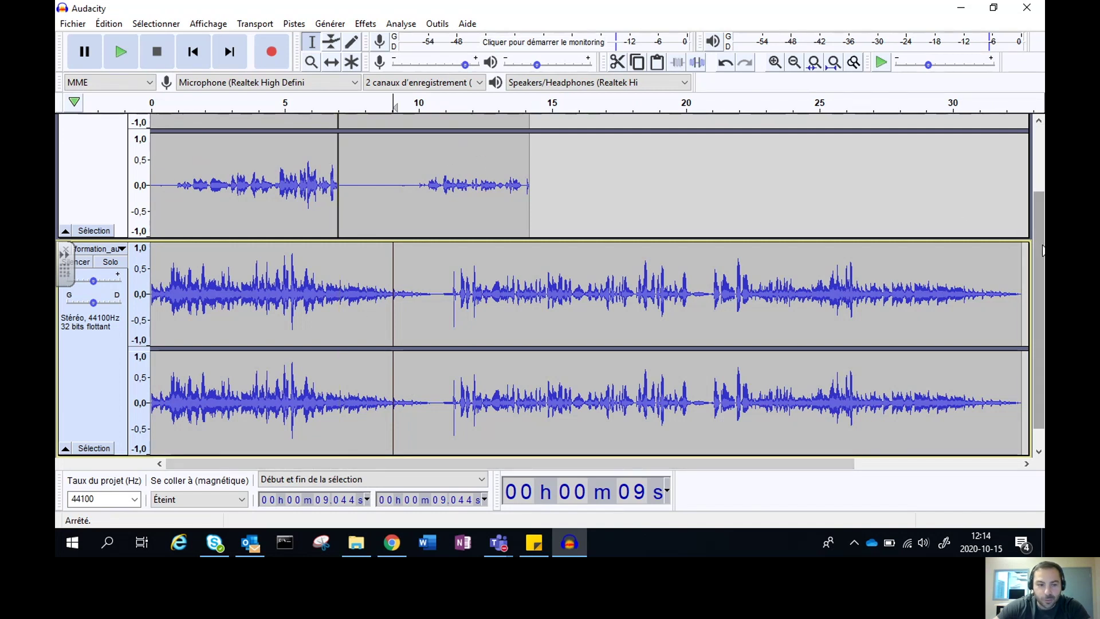
Step: Remove the recorded voice track and play the imported formation_audacity track briefly from about 0.5 s
scroll(1036, 214, up, 3)
scroll(1023, 181, up, 1)
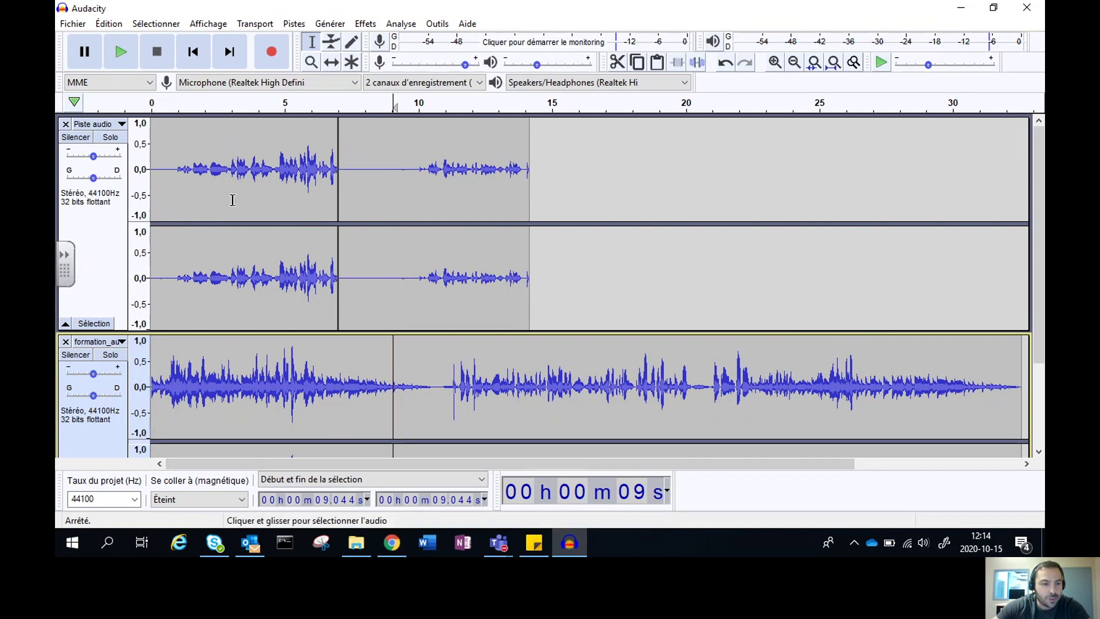
click(66, 125)
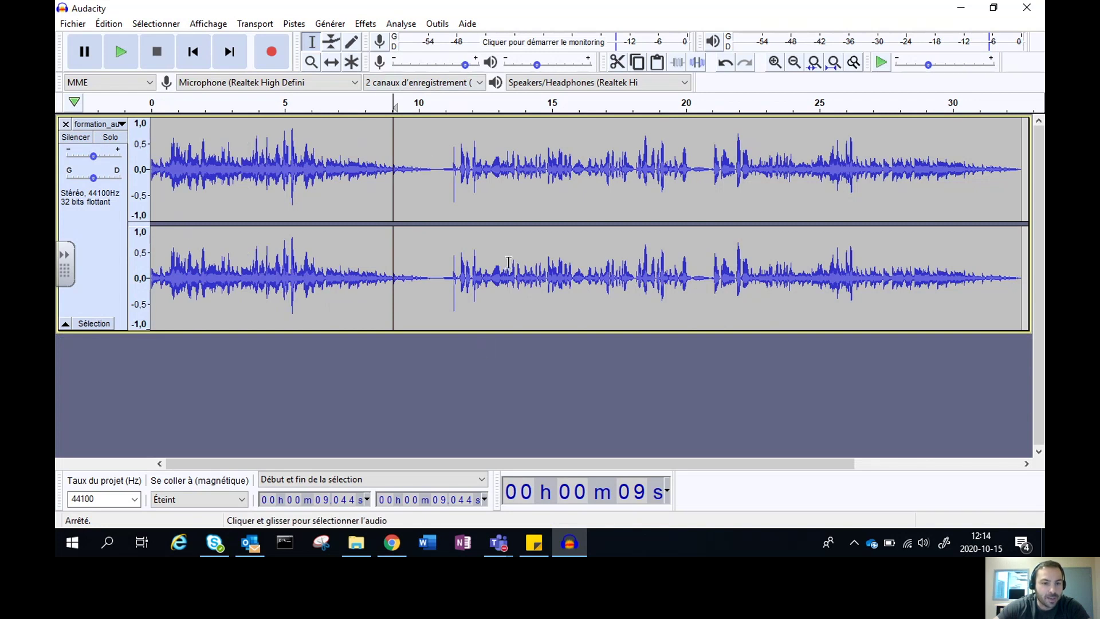
drag(394, 107, 165, 106)
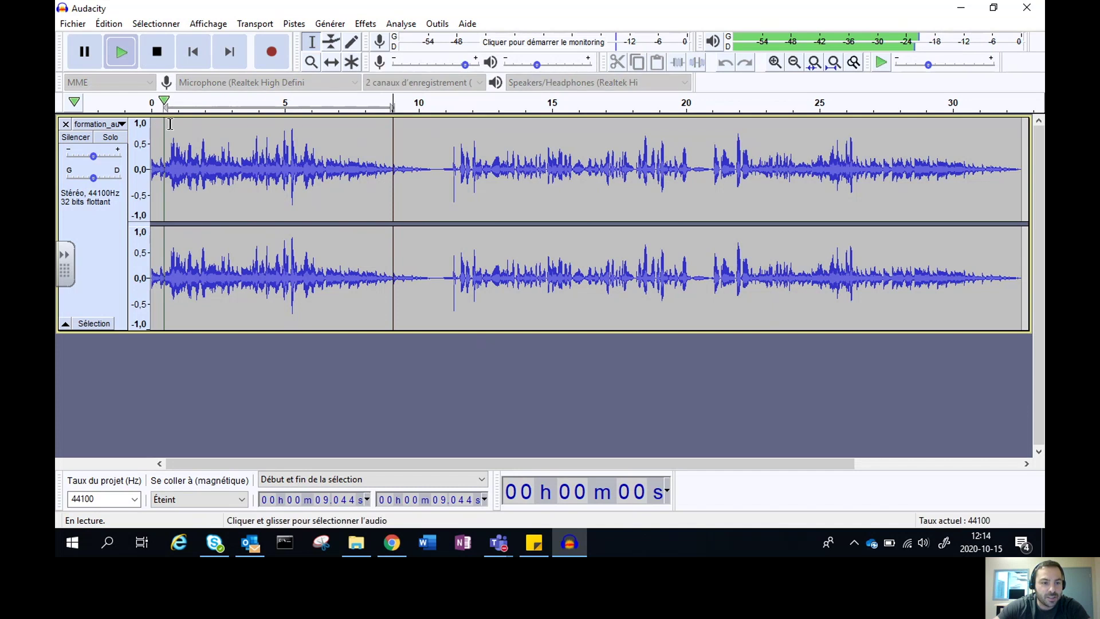
click(175, 172)
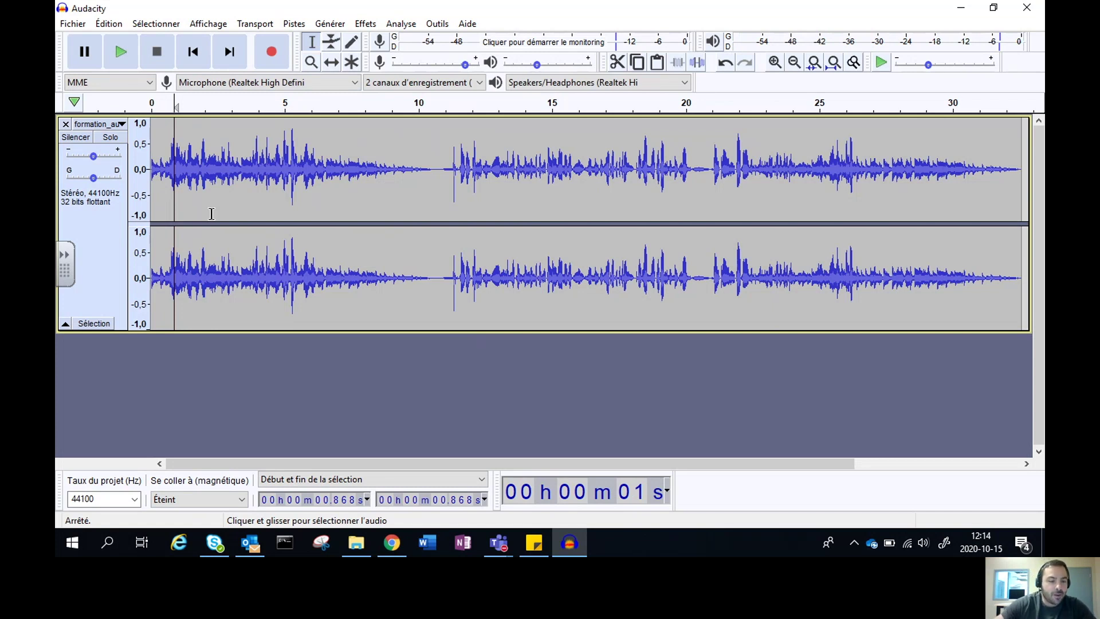
click(76, 25)
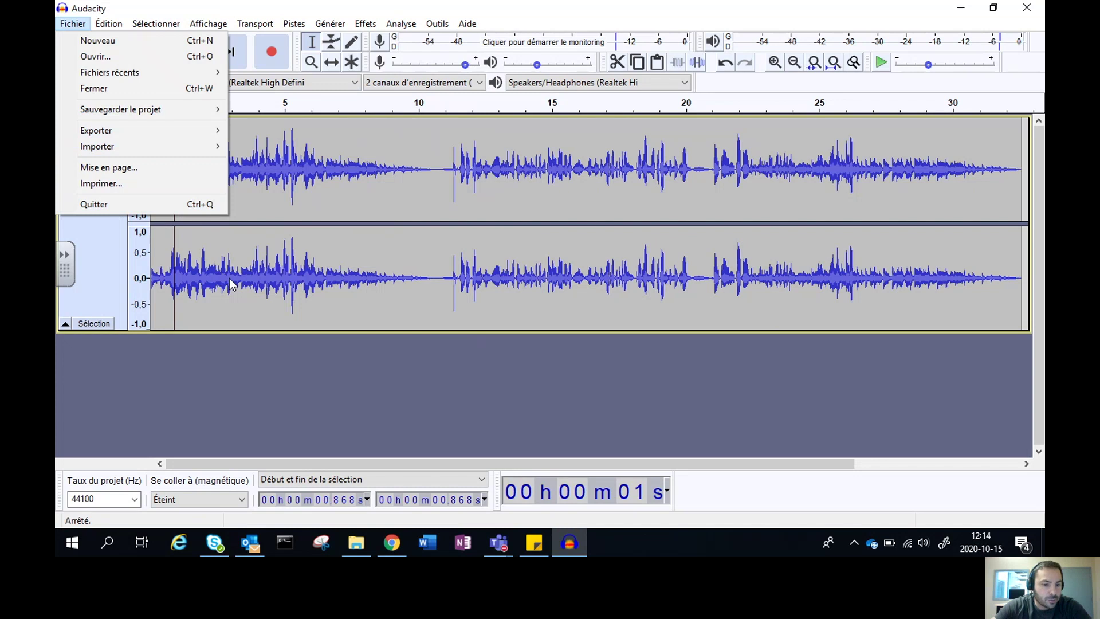
click(429, 376)
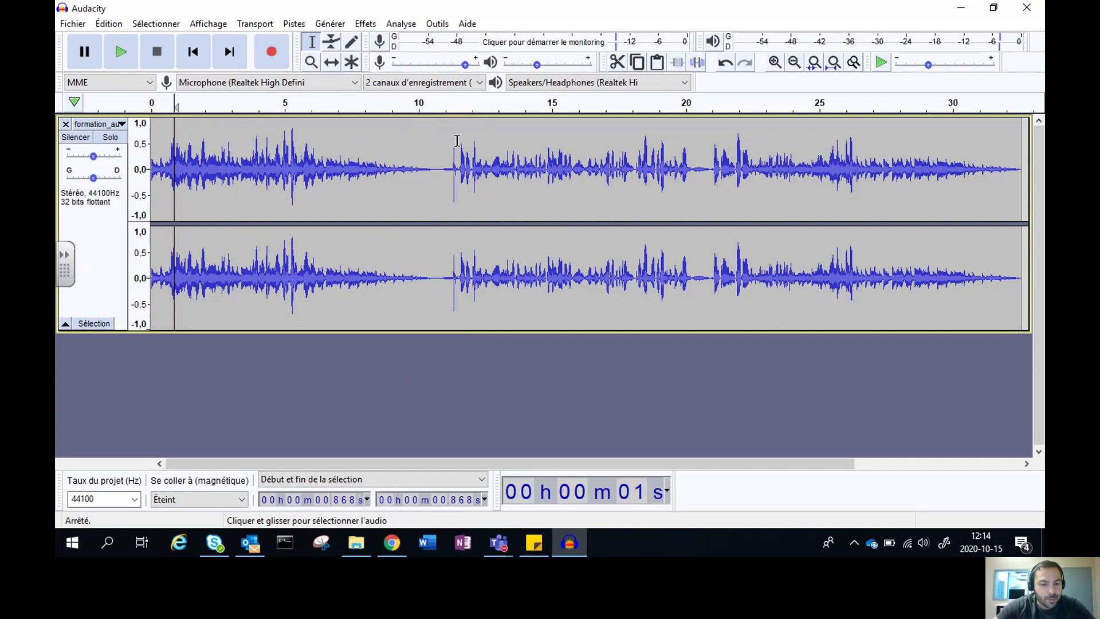
drag(393, 465, 371, 468)
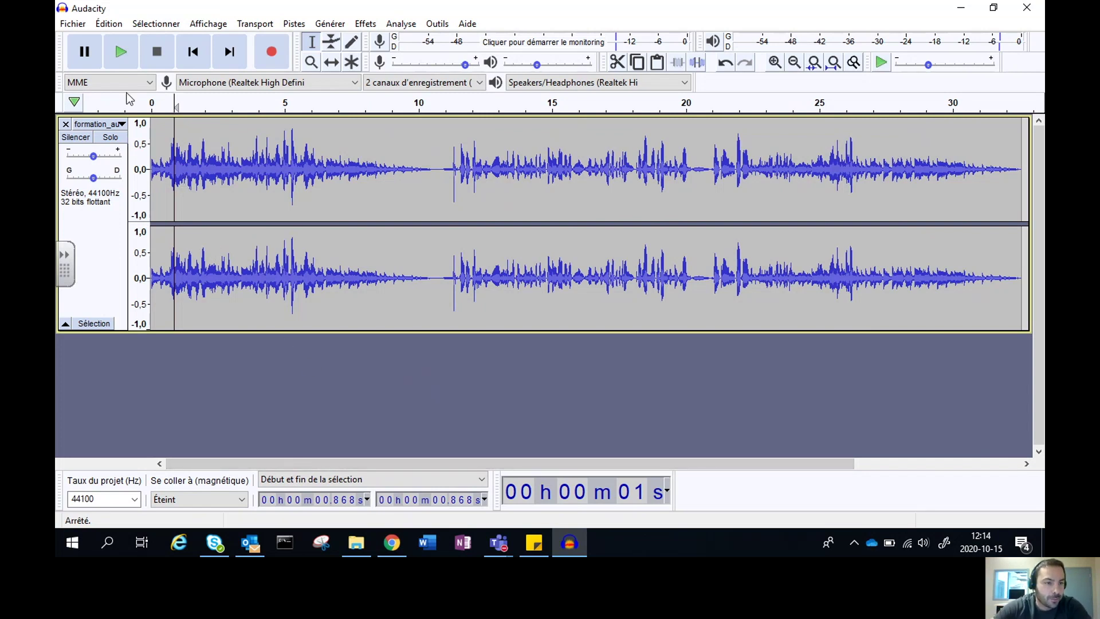
Step: Import Afternoon Talk Show Tv Theme Music.mp3 as a second track below the formation_audacity track
click(73, 24)
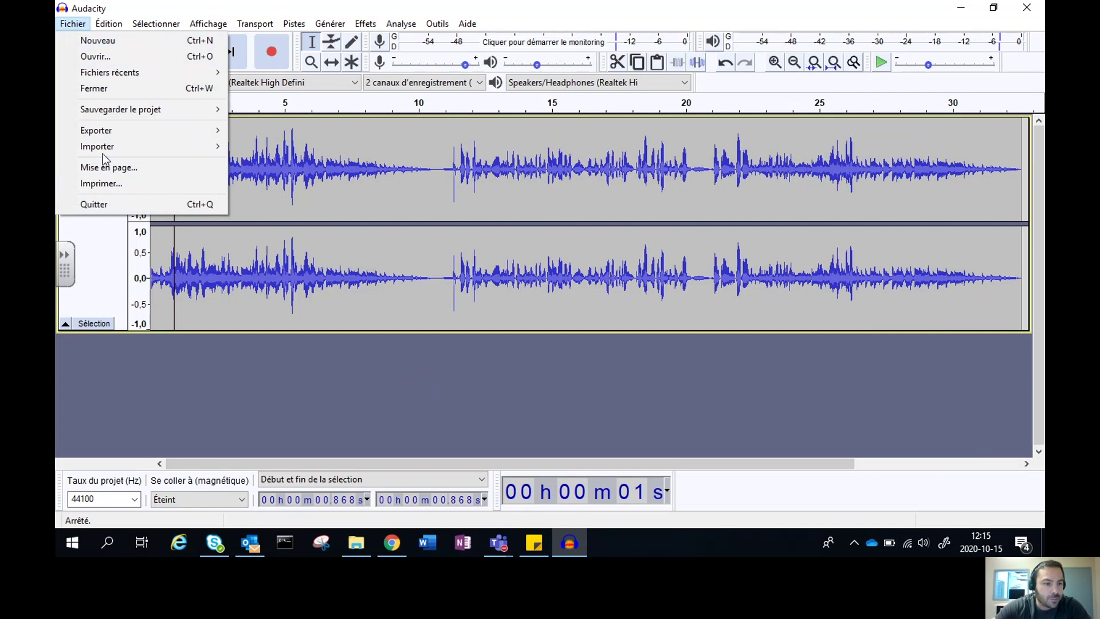
mouse_move(102, 148)
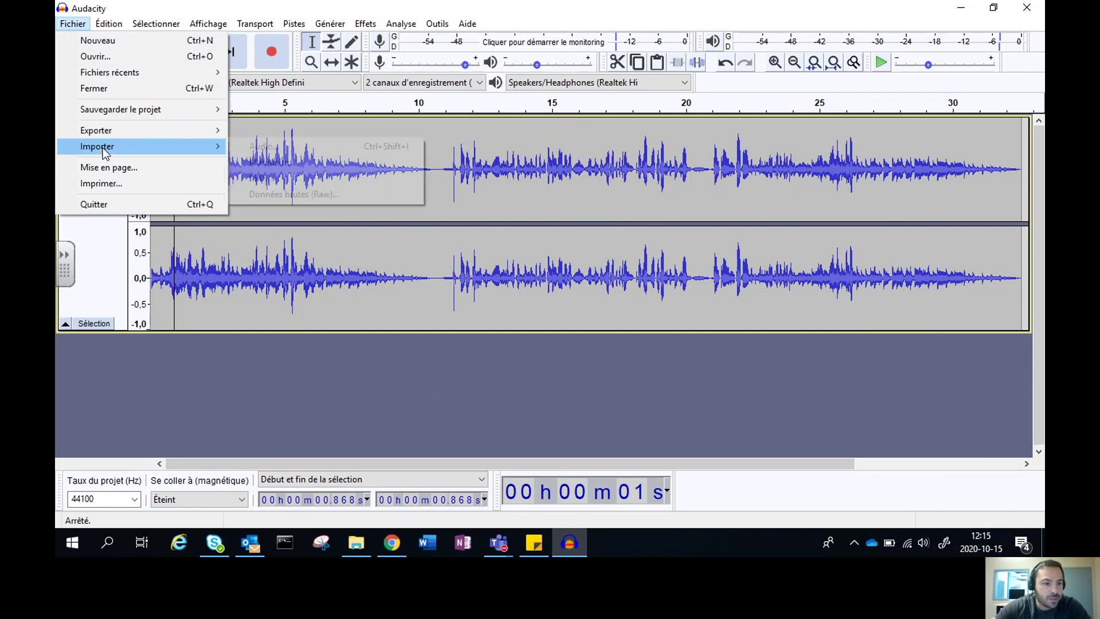
click(267, 147)
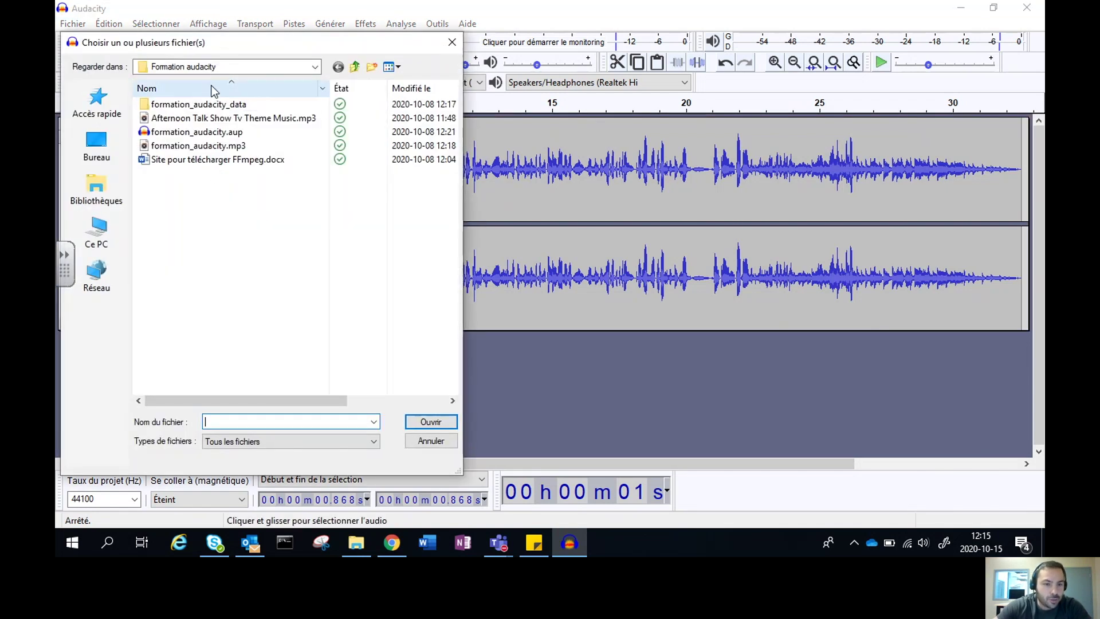
click(229, 121)
double_click(229, 121)
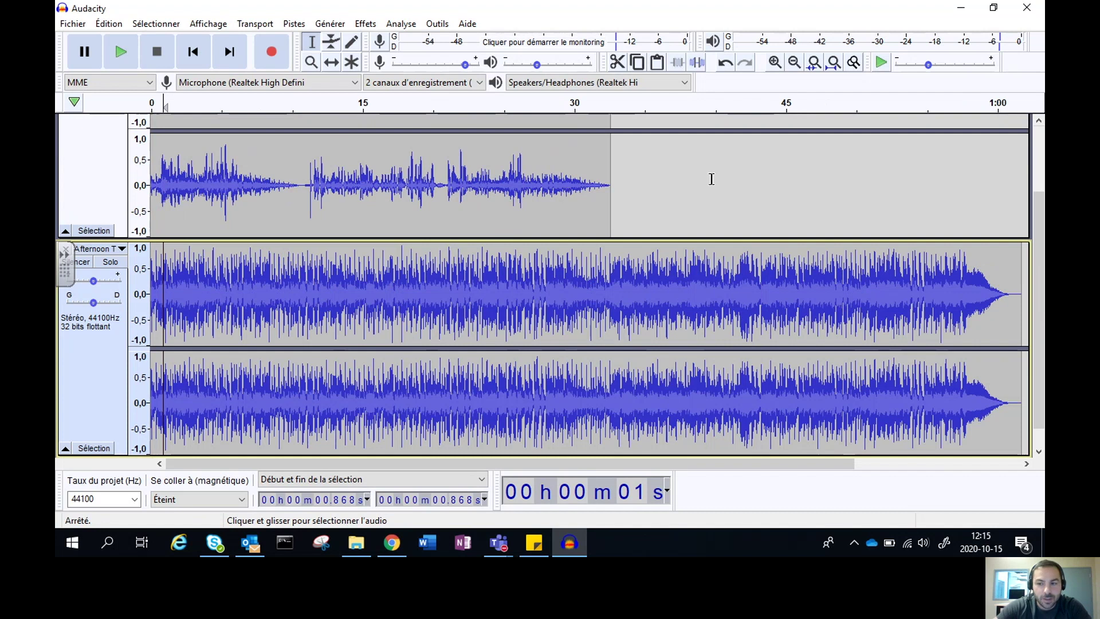
drag(1039, 222, 1027, 139)
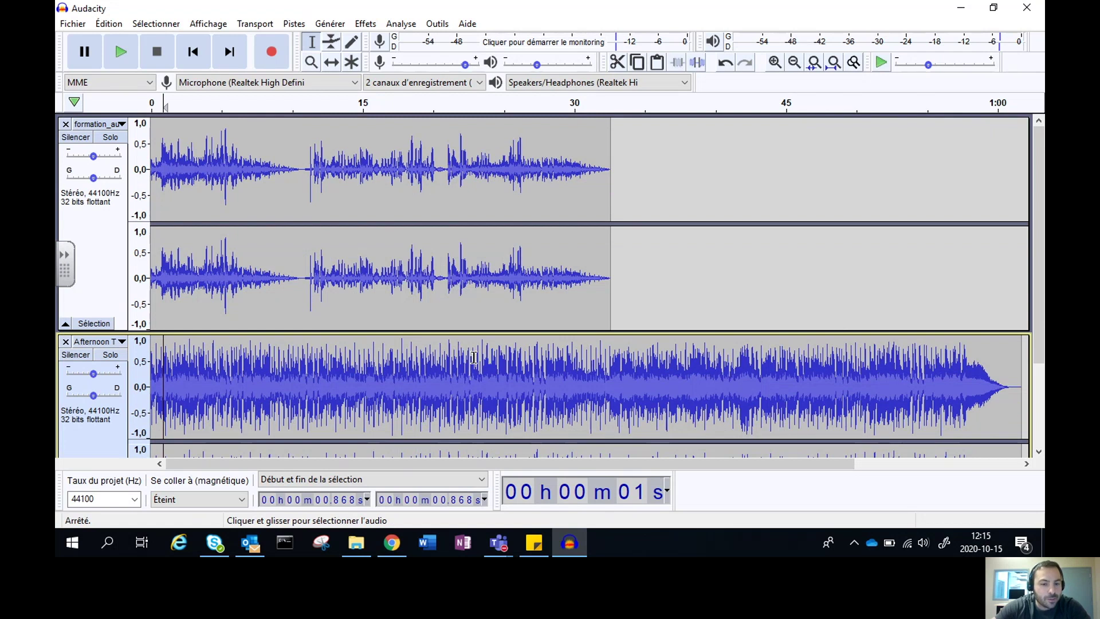
click(396, 189)
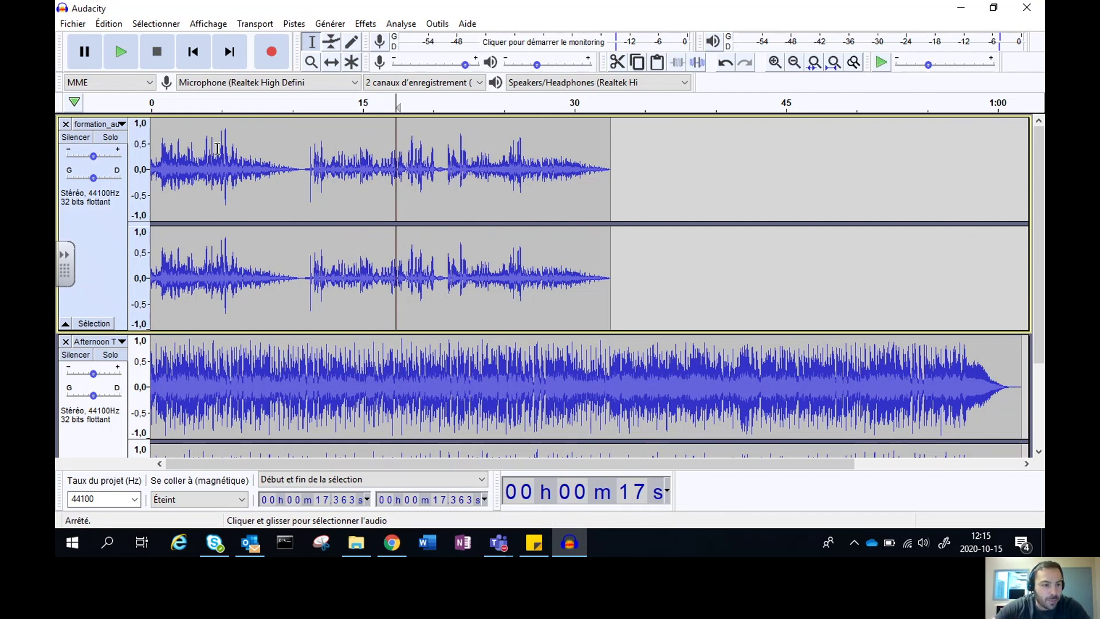
click(95, 180)
mouse_move(95, 180)
mouse_down()
mouse_move(75, 180)
mouse_move(137, 181)
mouse_move(98, 185)
mouse_up()
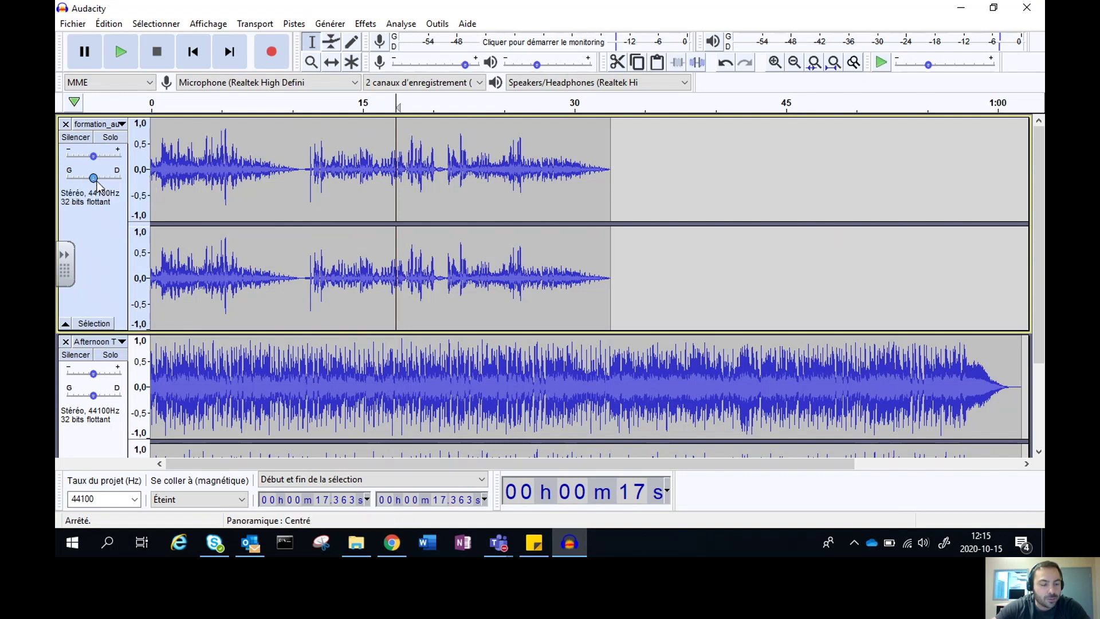
mouse_move(97, 185)
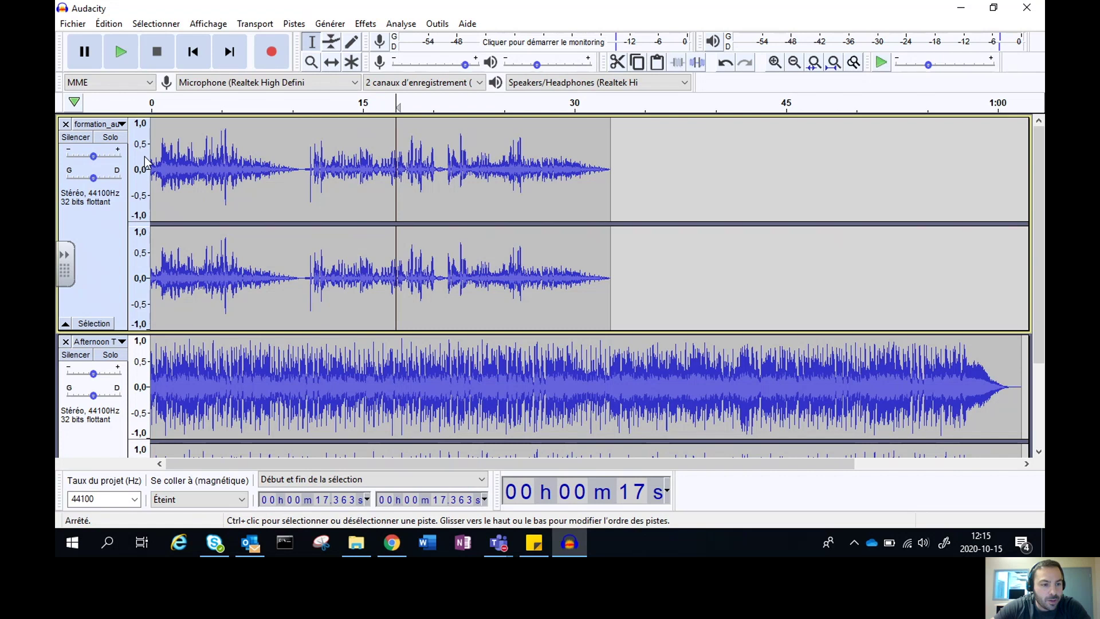
Step: Try gains of +14 dB and +12 dB on the formation_audacity track and return it to 0 dB
drag(100, 165, 126, 162)
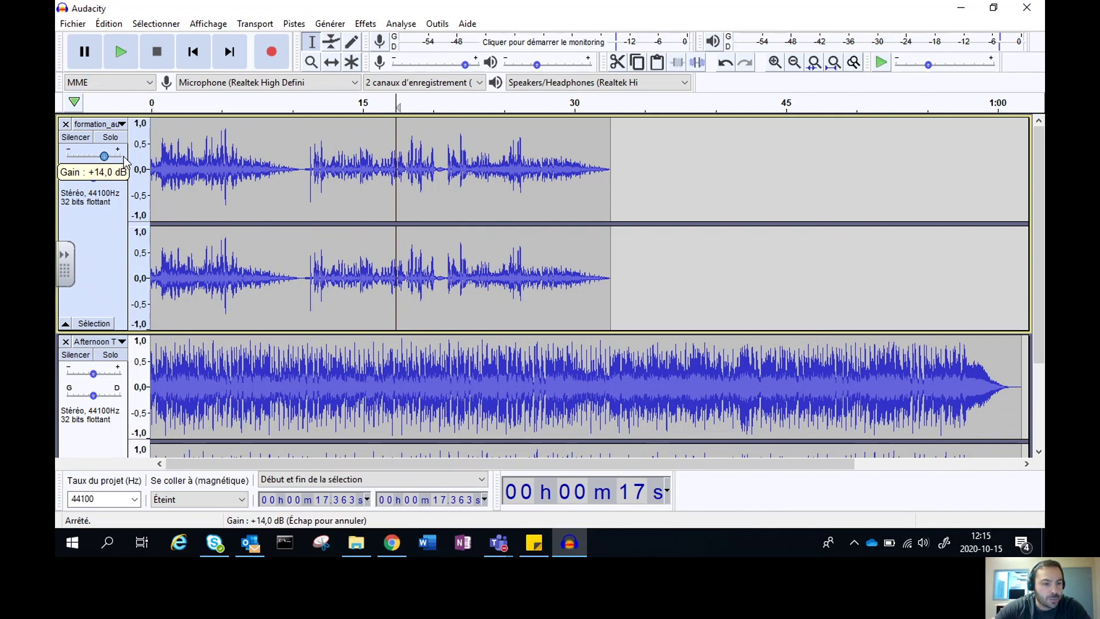
drag(125, 163, 105, 167)
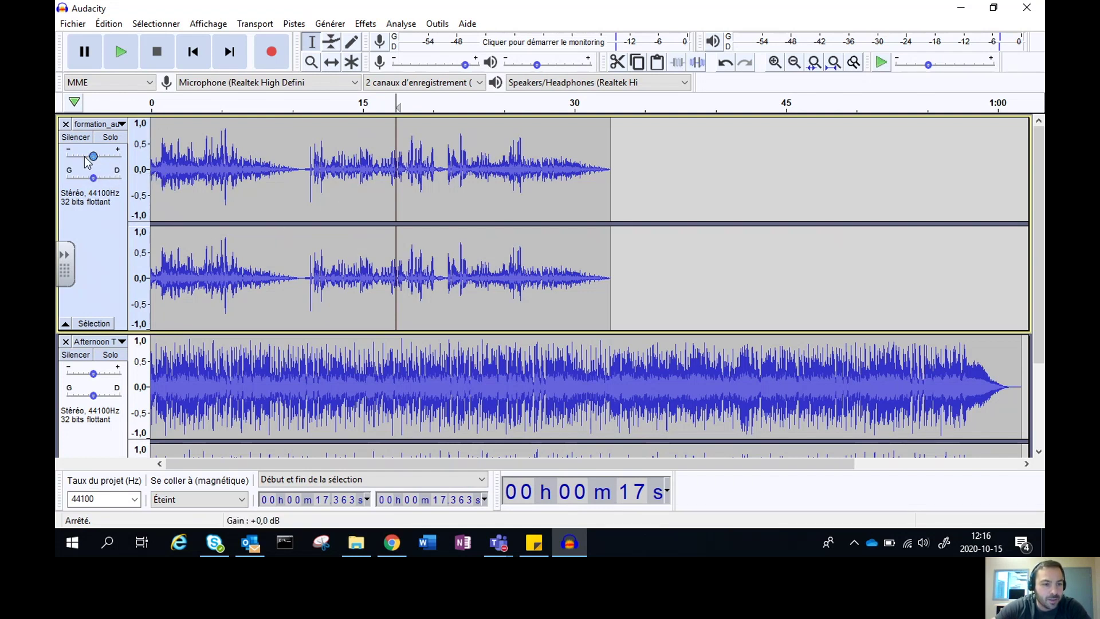
drag(90, 157, 109, 160)
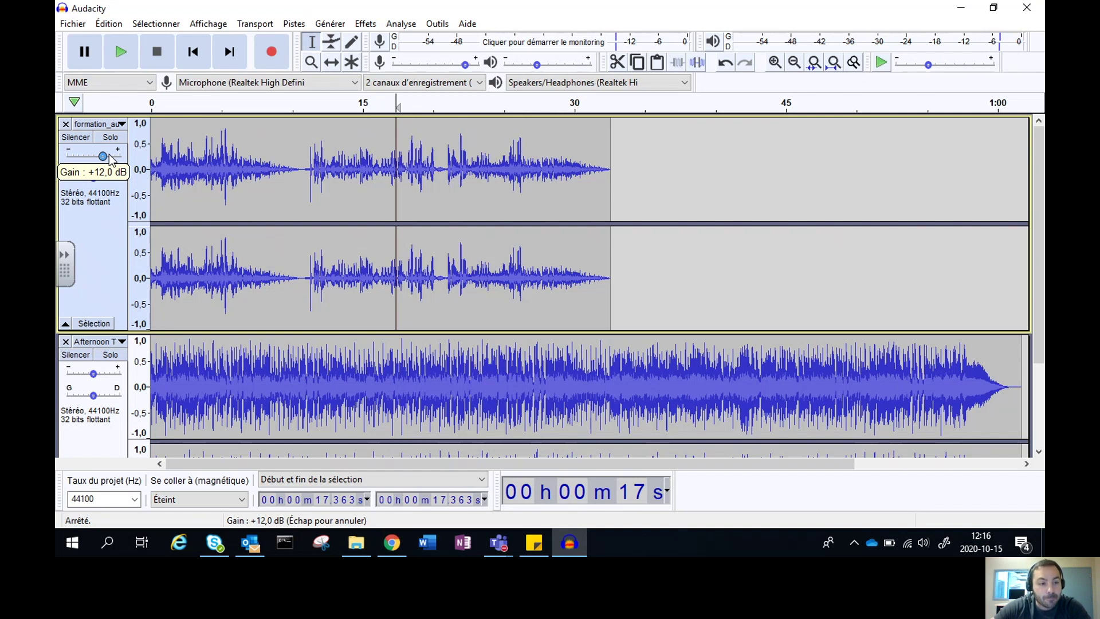
drag(110, 159, 110, 159)
mouse_move(110, 159)
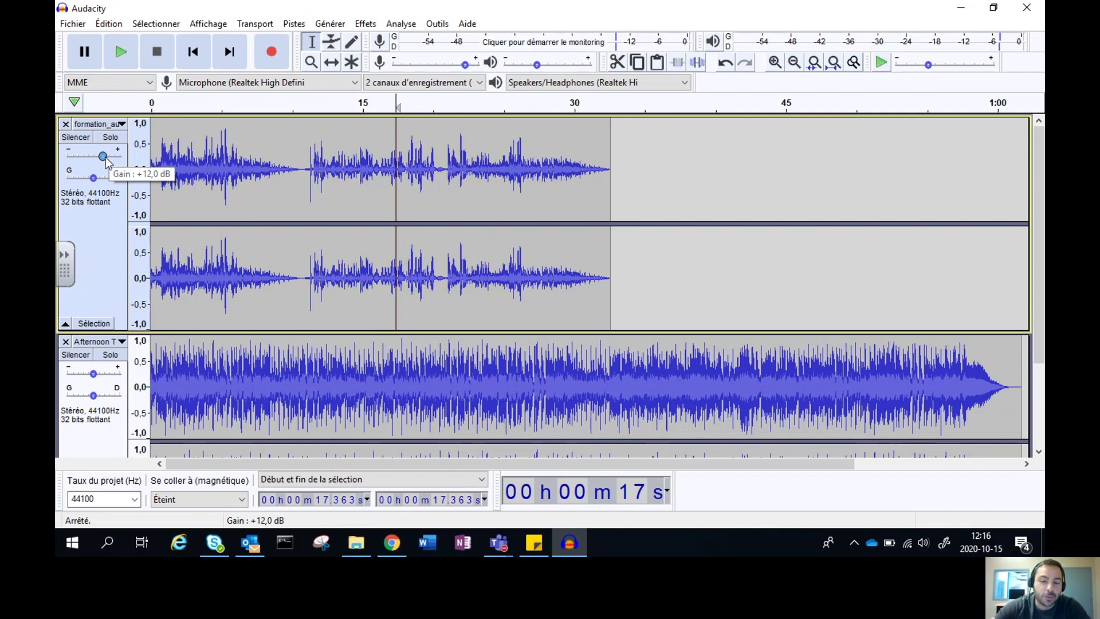
drag(104, 159, 86, 161)
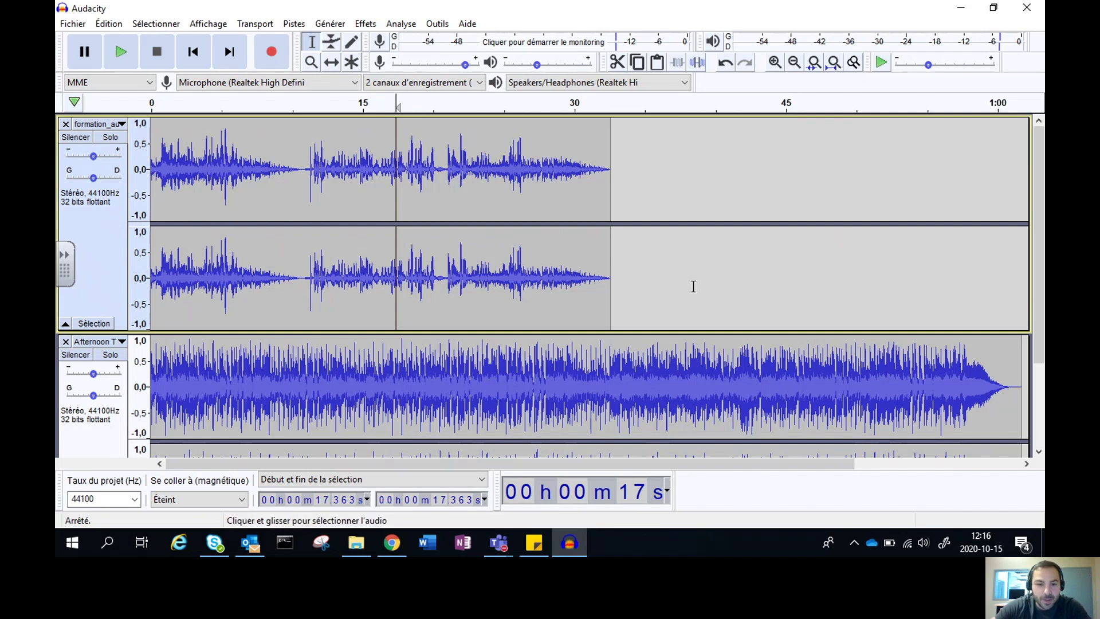
Step: Cut all the audio of the formation_audacity track and paste it at about 30 s on the same track
drag(612, 148, 132, 227)
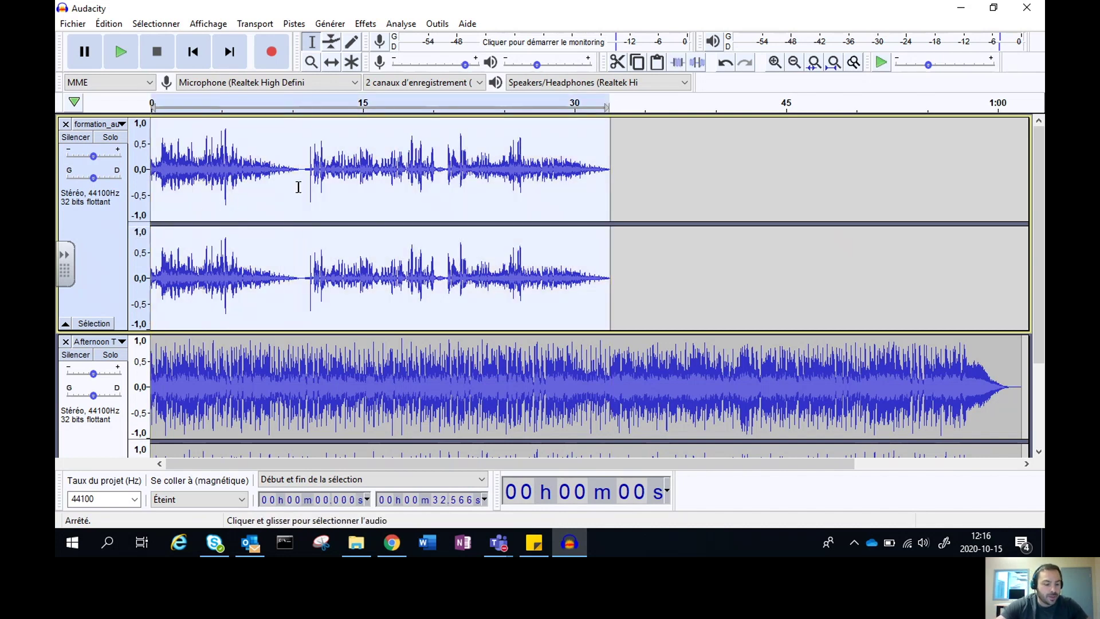
key(Delete)
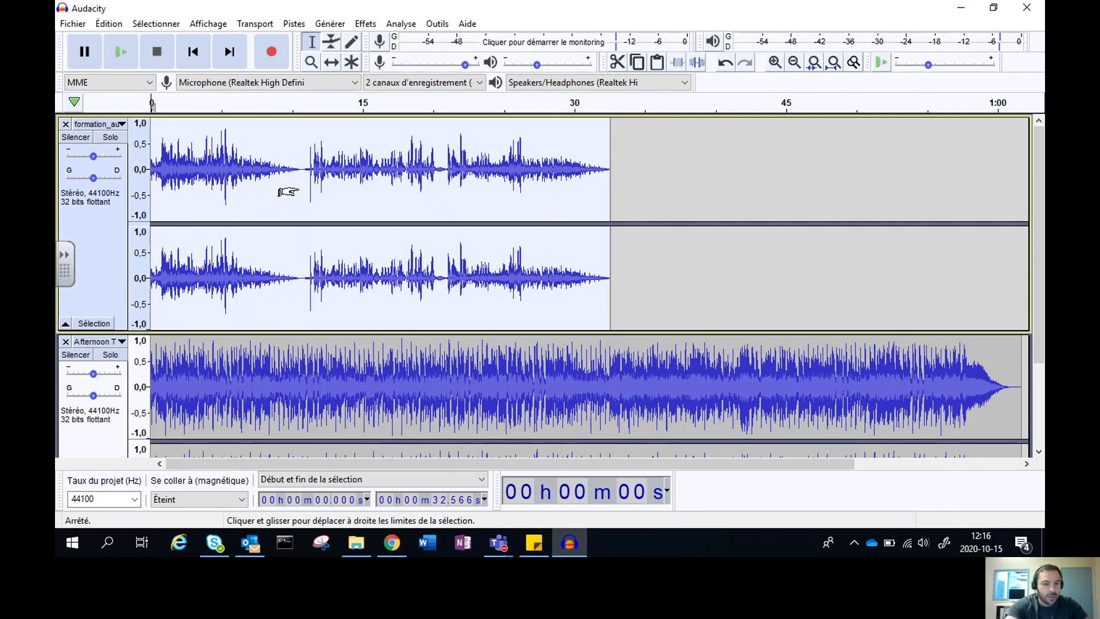
click(543, 138)
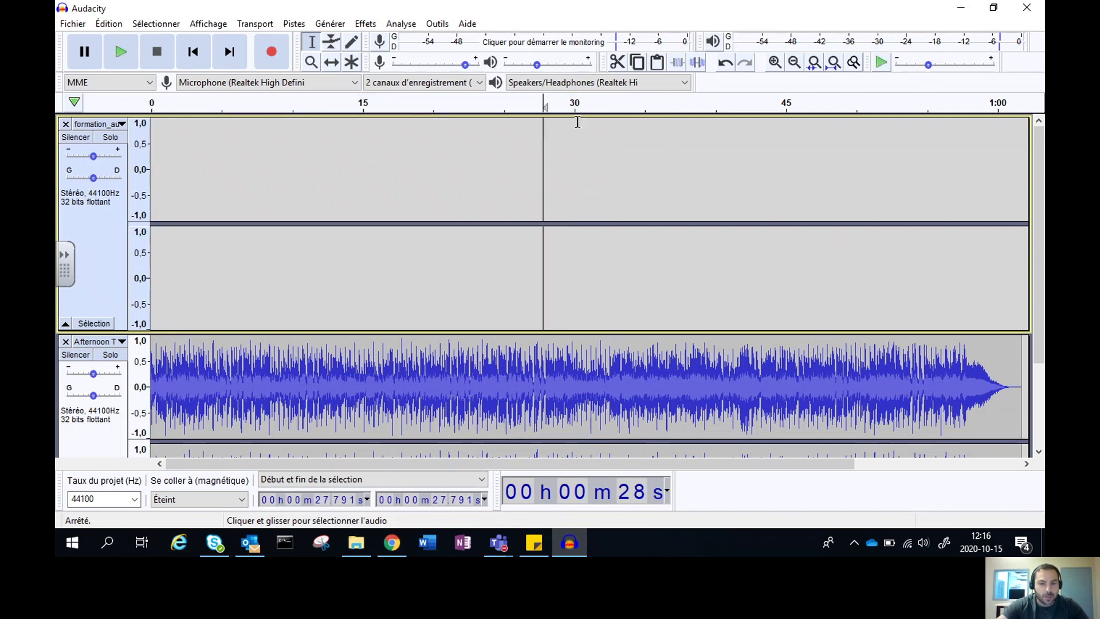
click(573, 148)
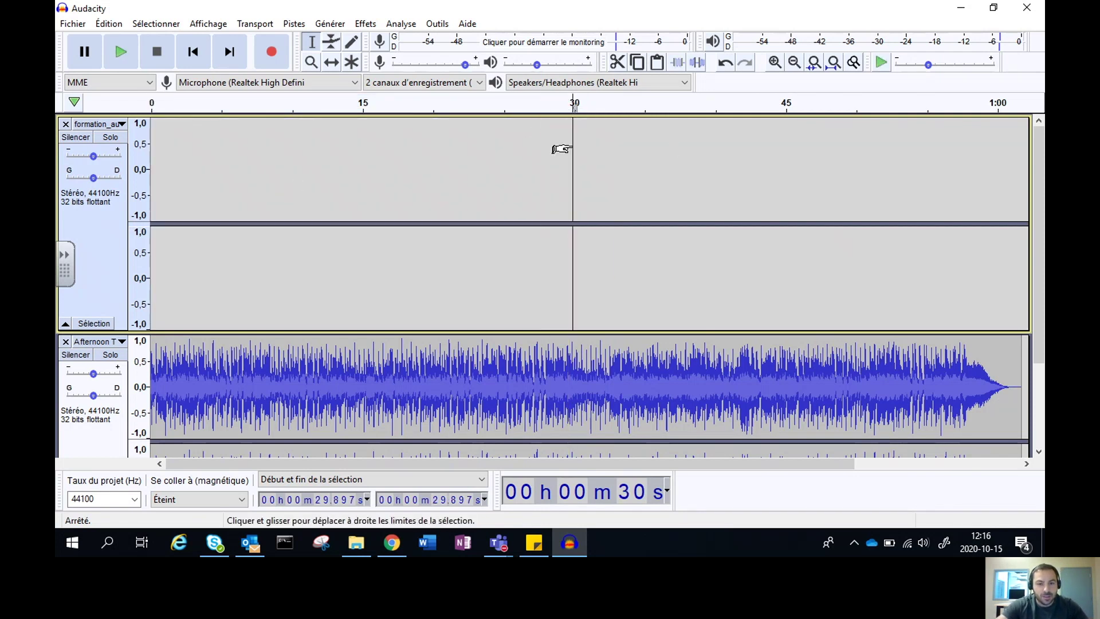
key(ctrl+v)
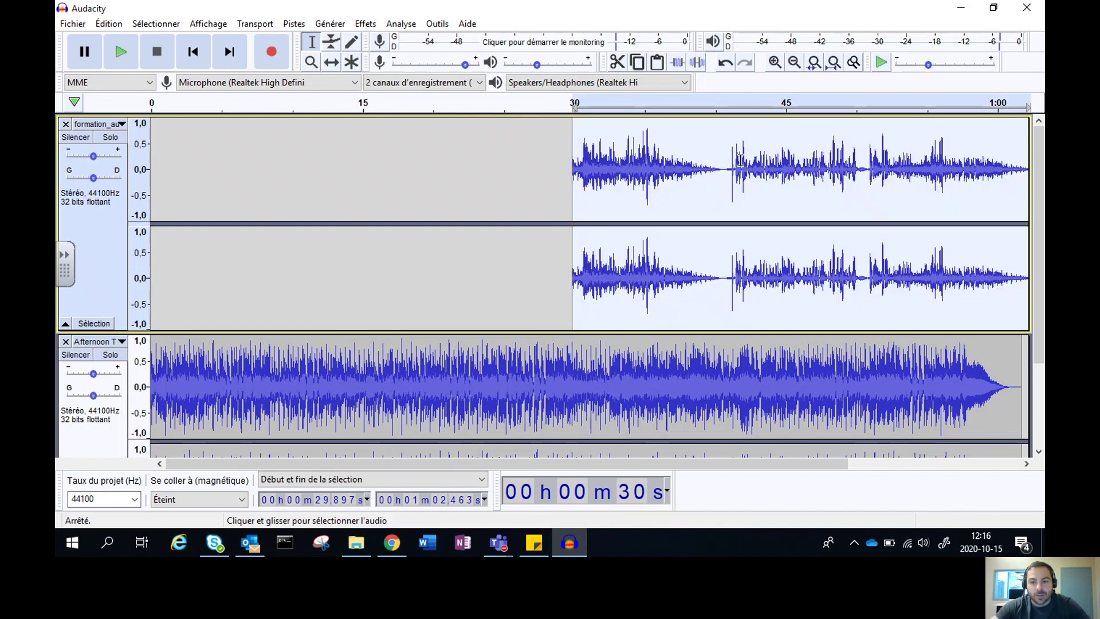
Step: Delete the rest of the pasted formation_audacity clip from about 41 s to its end
drag(728, 119, 923, 167)
key(Delete)
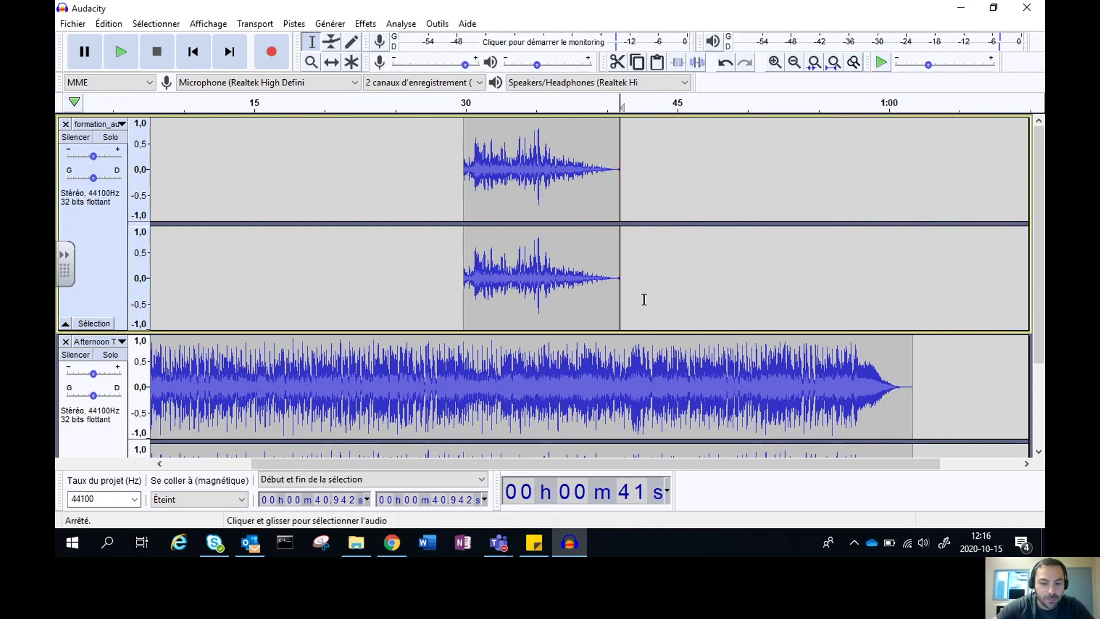
drag(1036, 184, 1031, 284)
drag(789, 466, 649, 478)
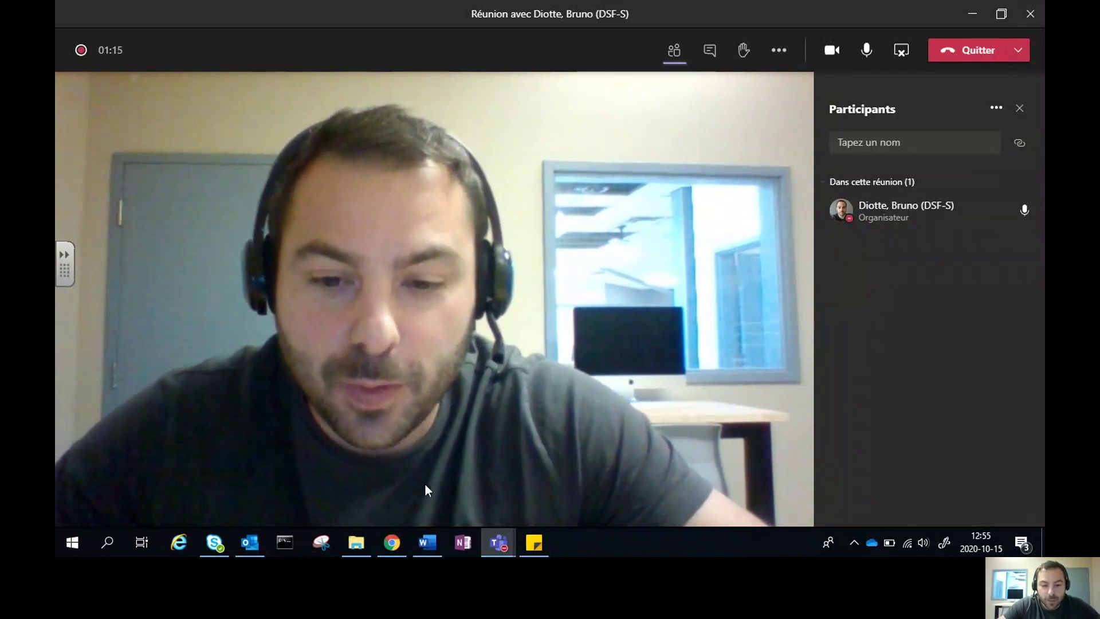
Step: Switch to the Word document, follow its lame.buanzo.org link in the browser and download the recommended Lame_v3.99.3_for_Windows.exe installer
click(426, 545)
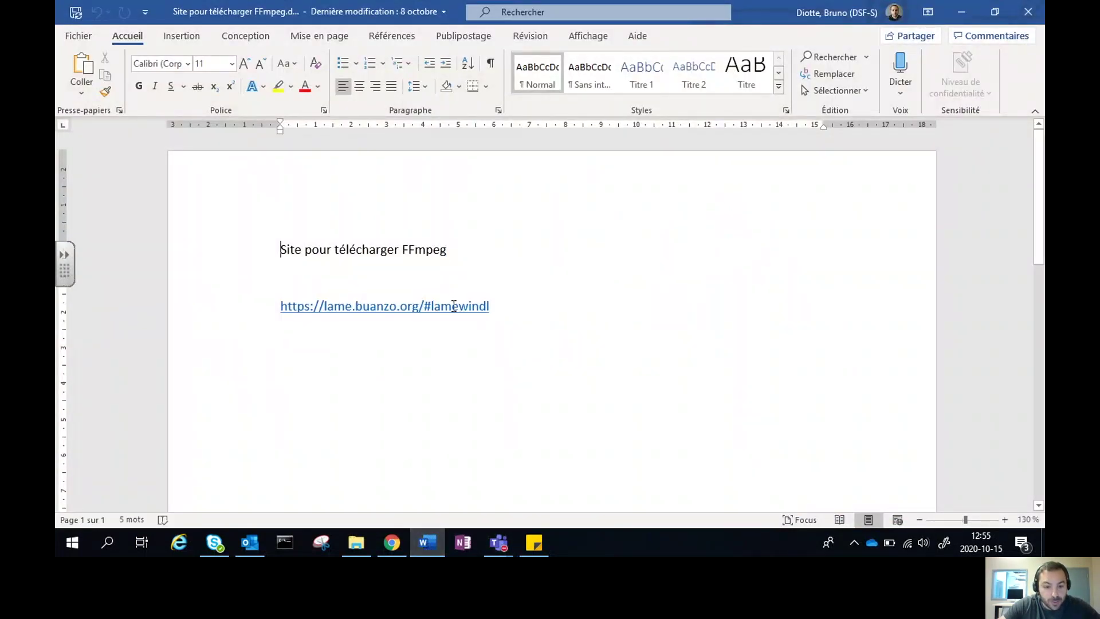
click(511, 306)
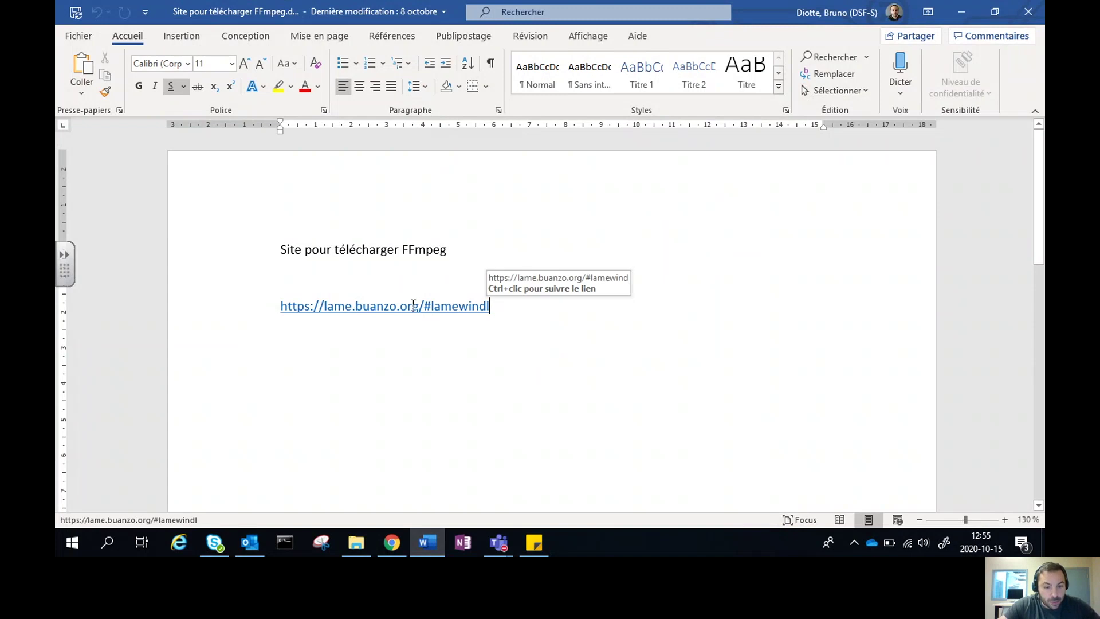
ctrl+click(412, 307)
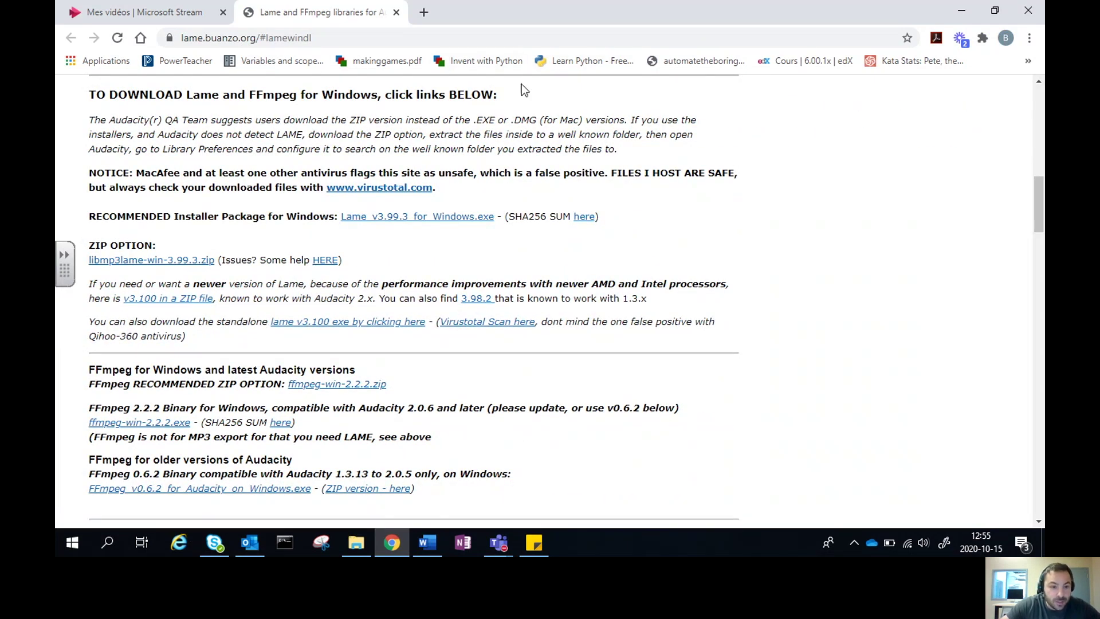
click(421, 219)
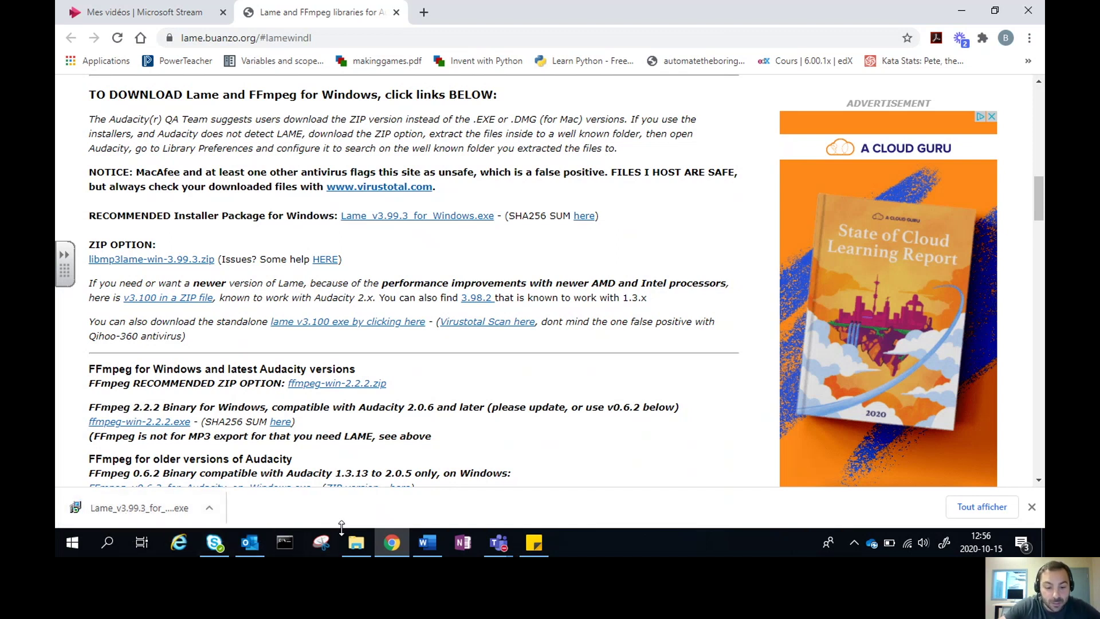
click(496, 542)
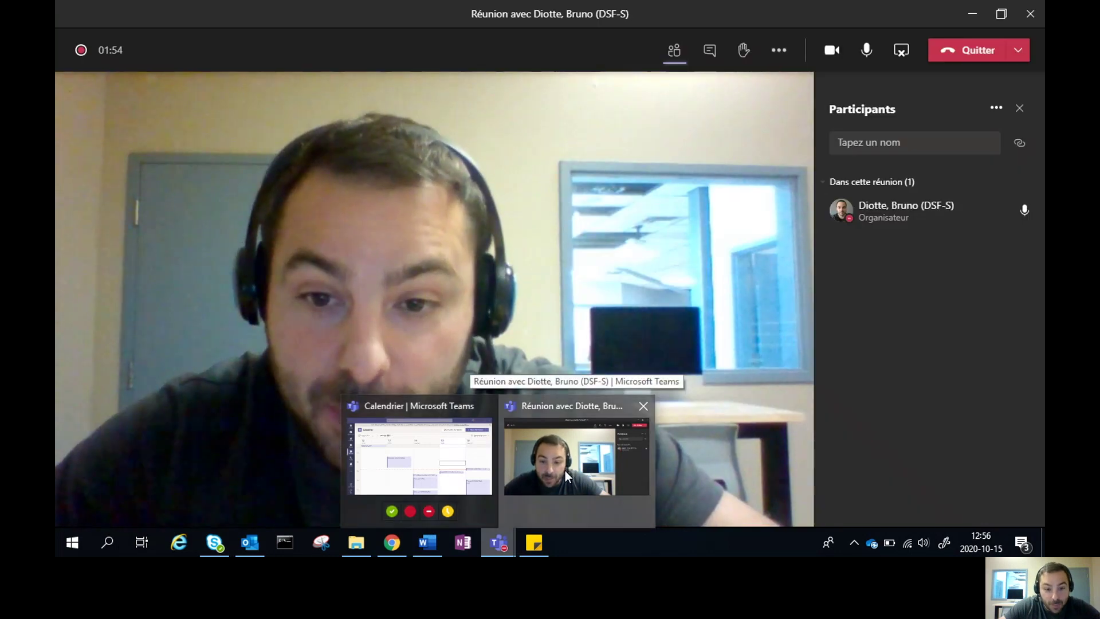
click(565, 470)
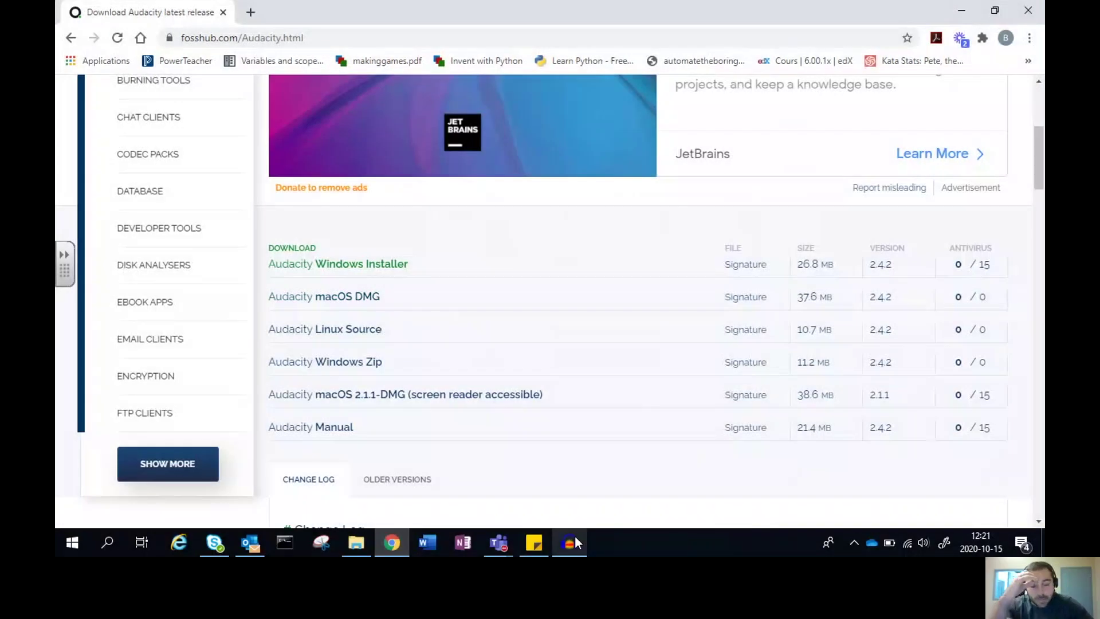
Step: Switch to Audacity and reset the empty audio track's gain to 0 dB
click(575, 539)
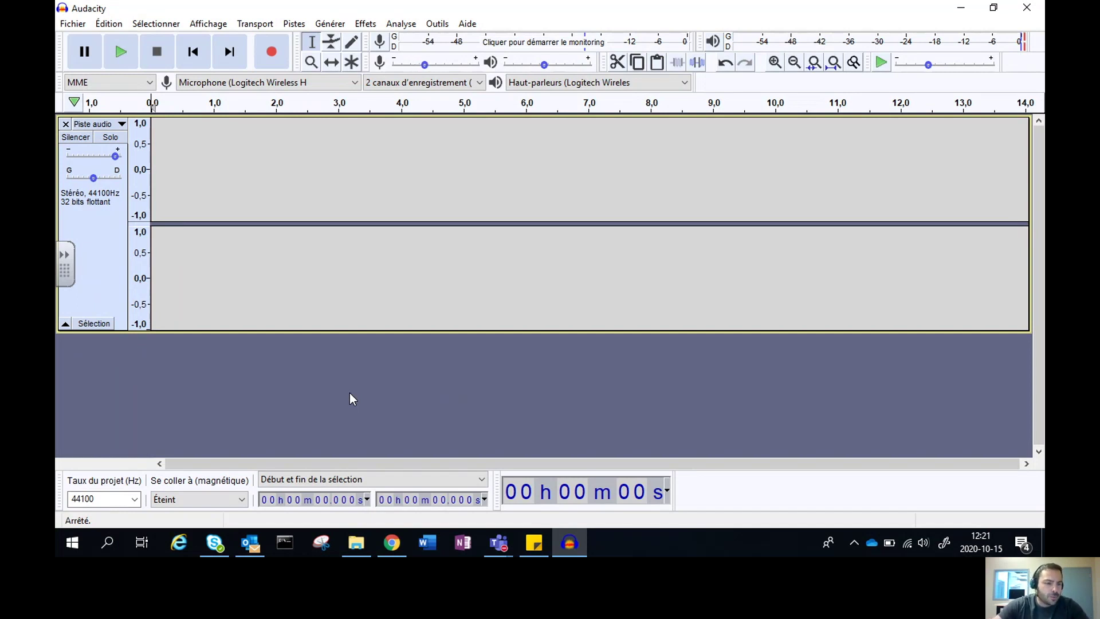
drag(116, 161, 73, 154)
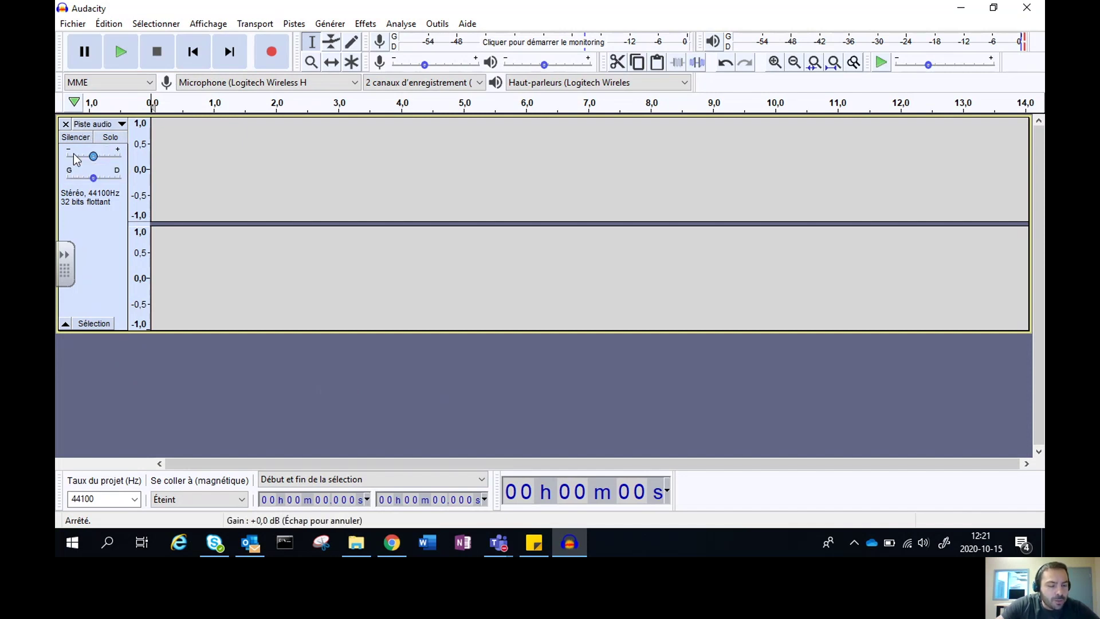
Step: Record about 8 s of voice on the audio track and play the start of it back
click(272, 55)
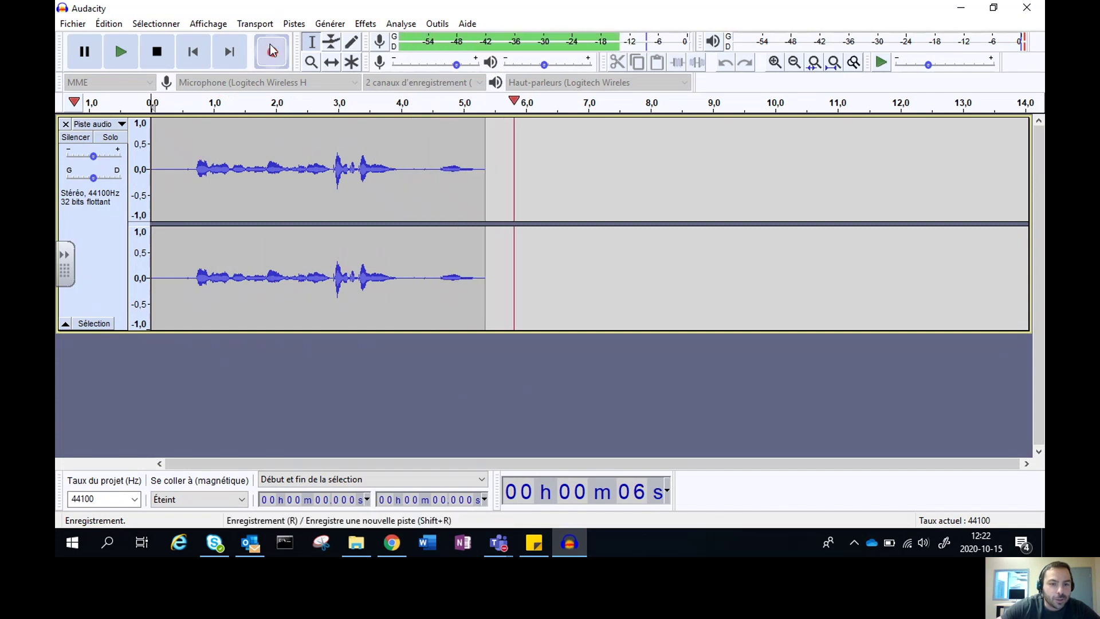
click(157, 52)
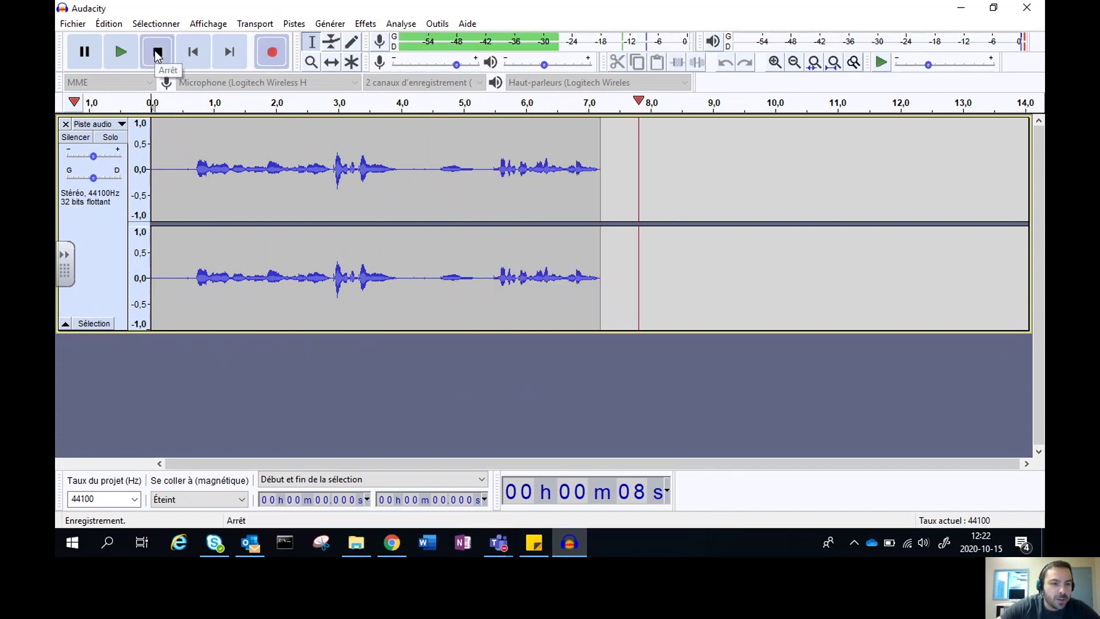
click(157, 52)
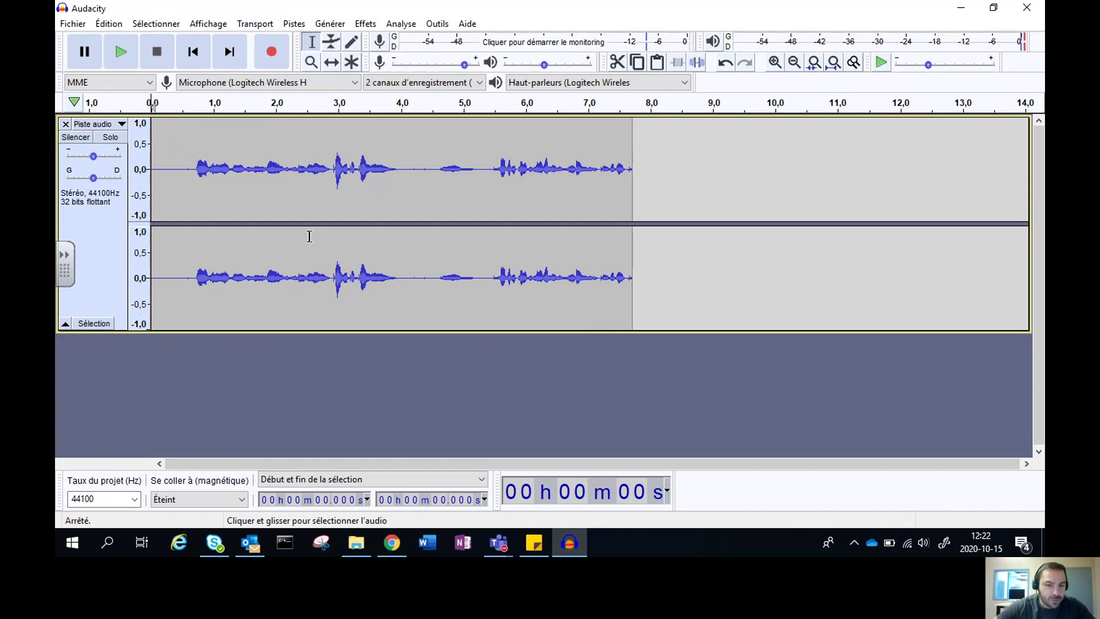
click(121, 51)
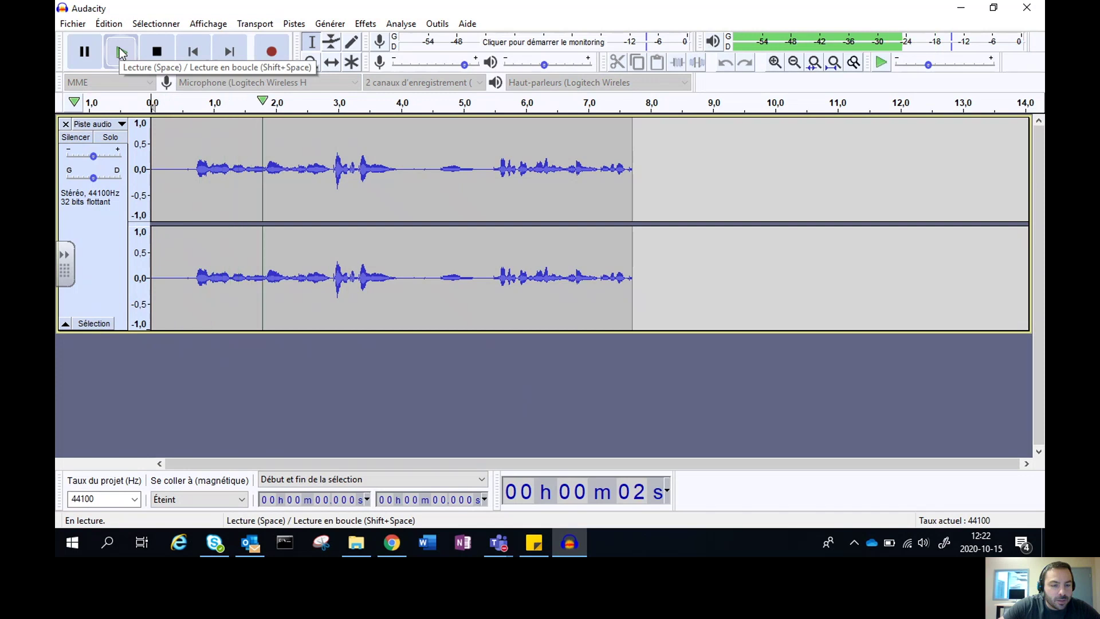
click(155, 52)
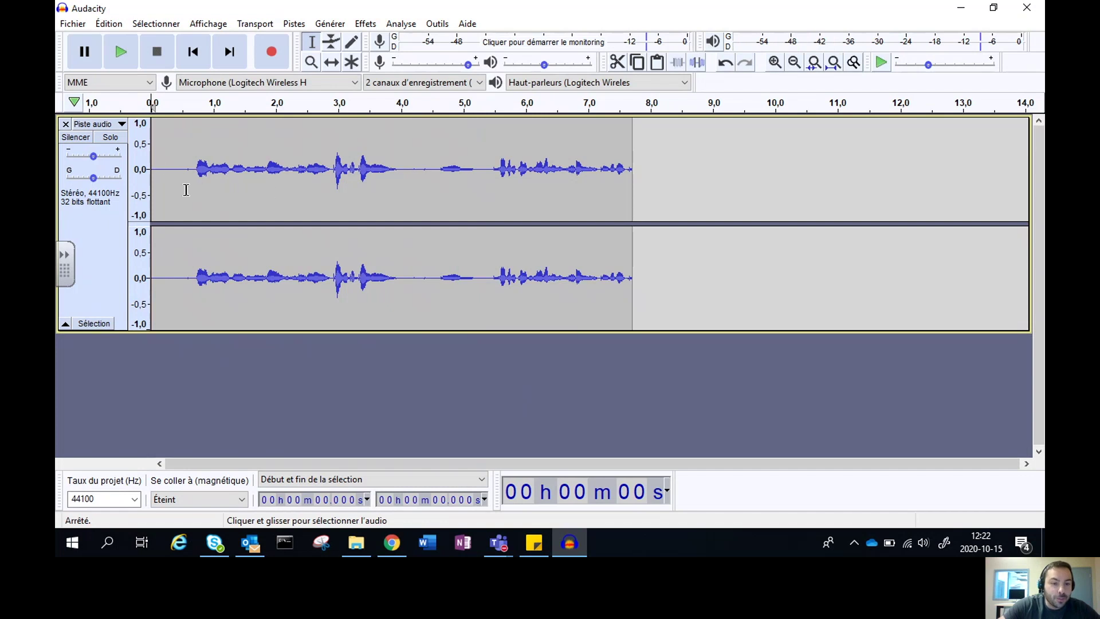
Step: Delete the voice recording from about 4.5 s to its end and record about 4.5 s of new speech there
drag(430, 121, 627, 153)
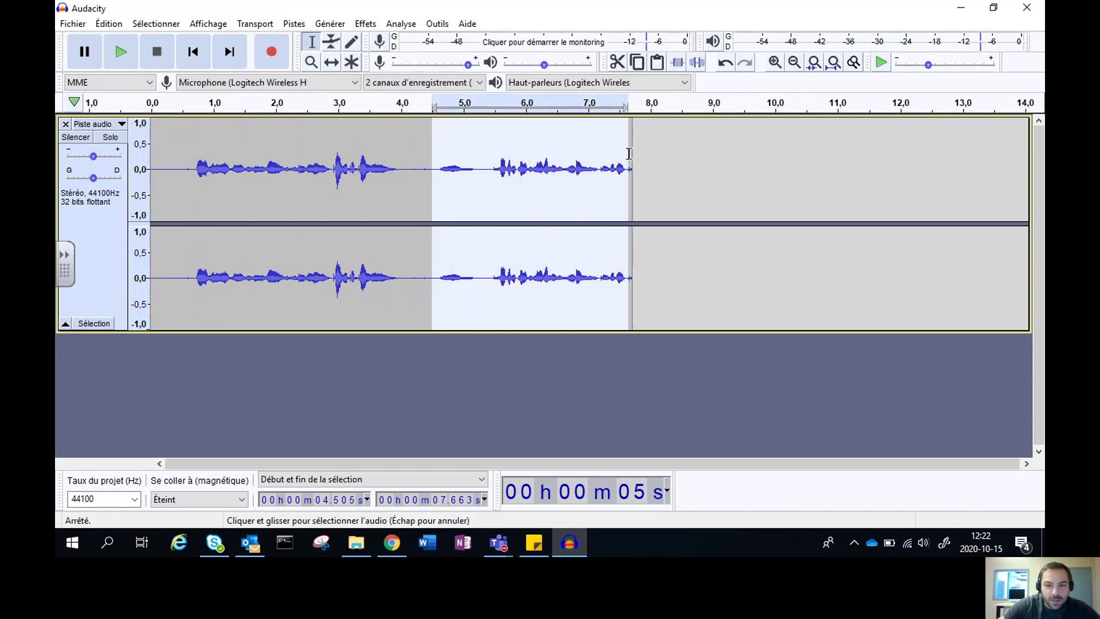
key(Delete)
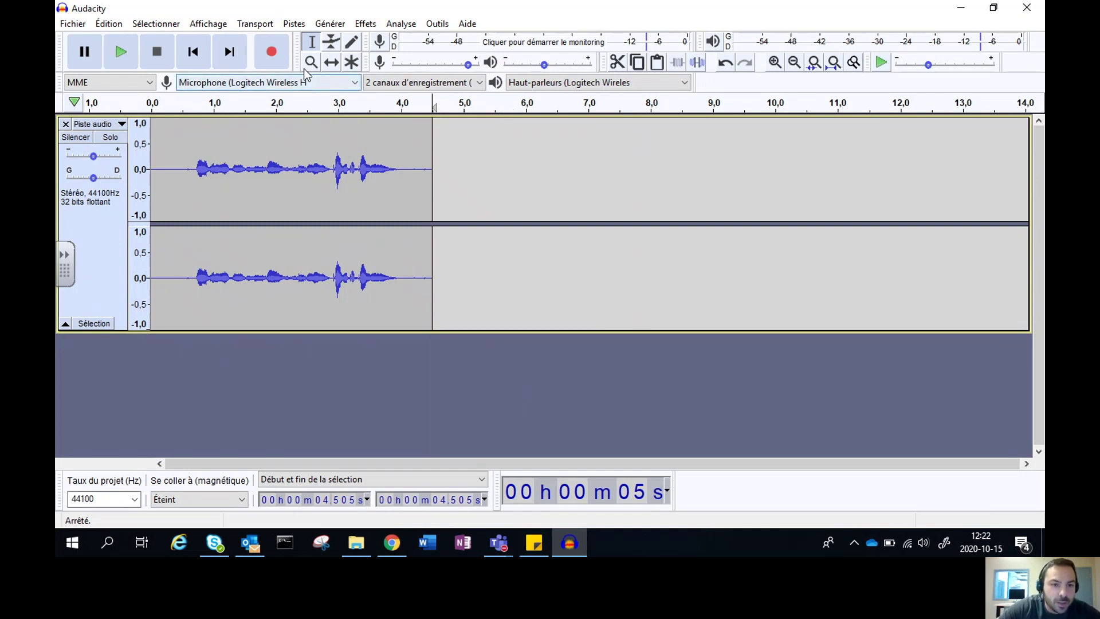
click(274, 53)
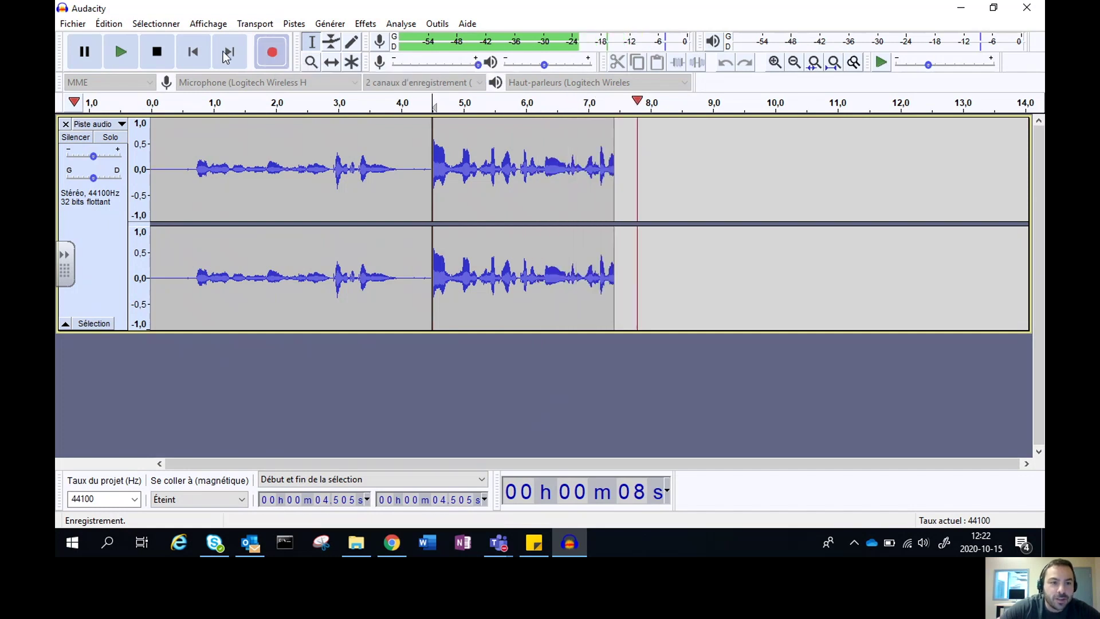
click(156, 53)
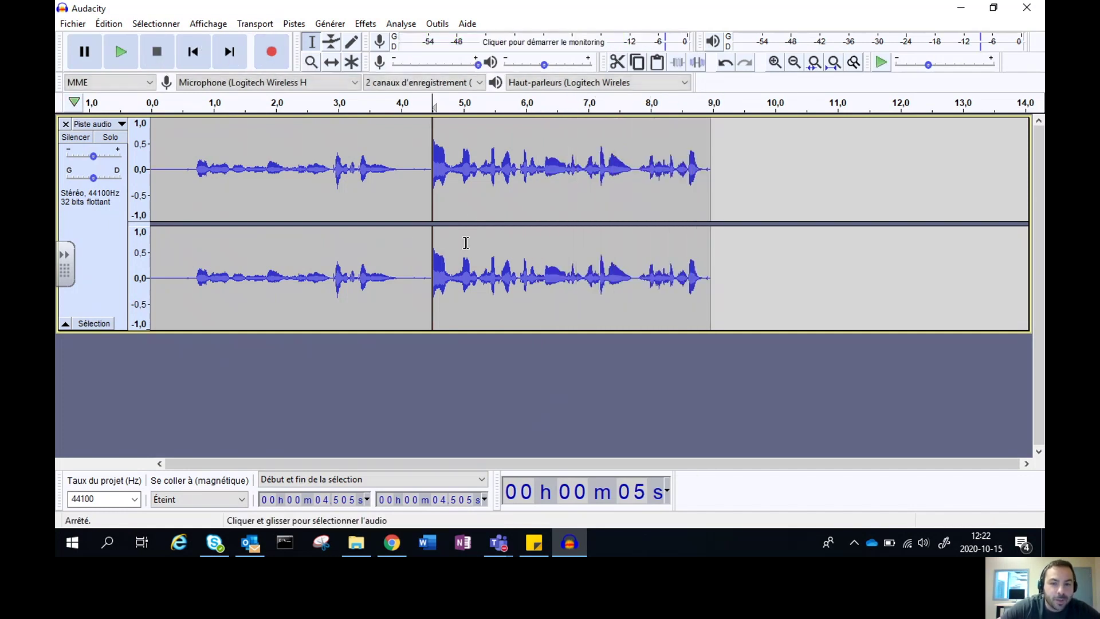
Step: Play back the voice track from about 0.5 s across the junction between the two recordings
click(183, 127)
click(115, 54)
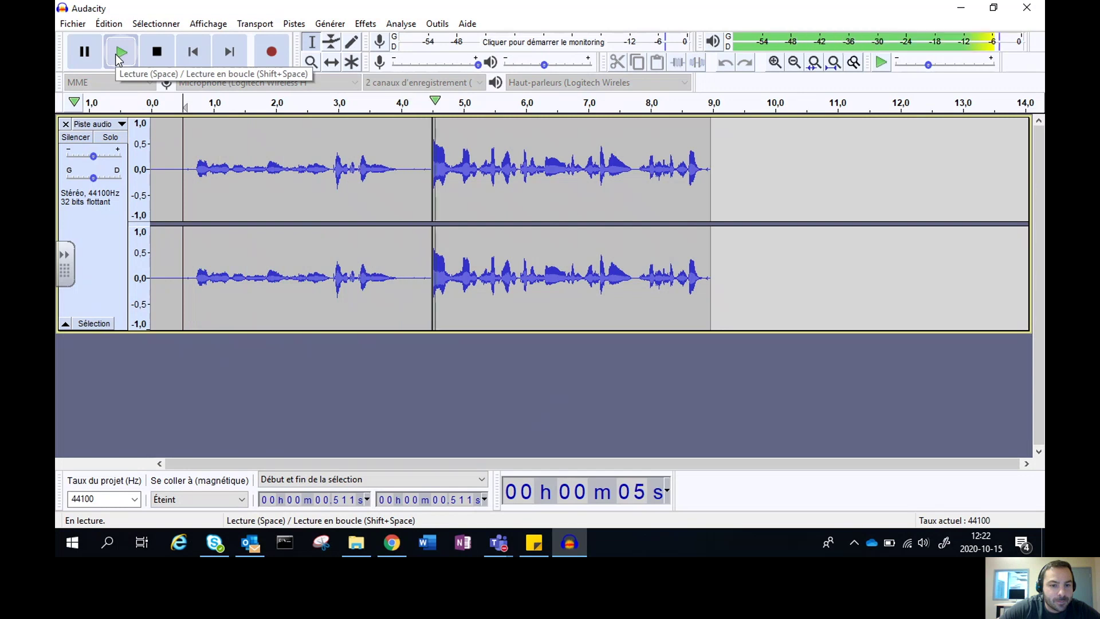
click(157, 53)
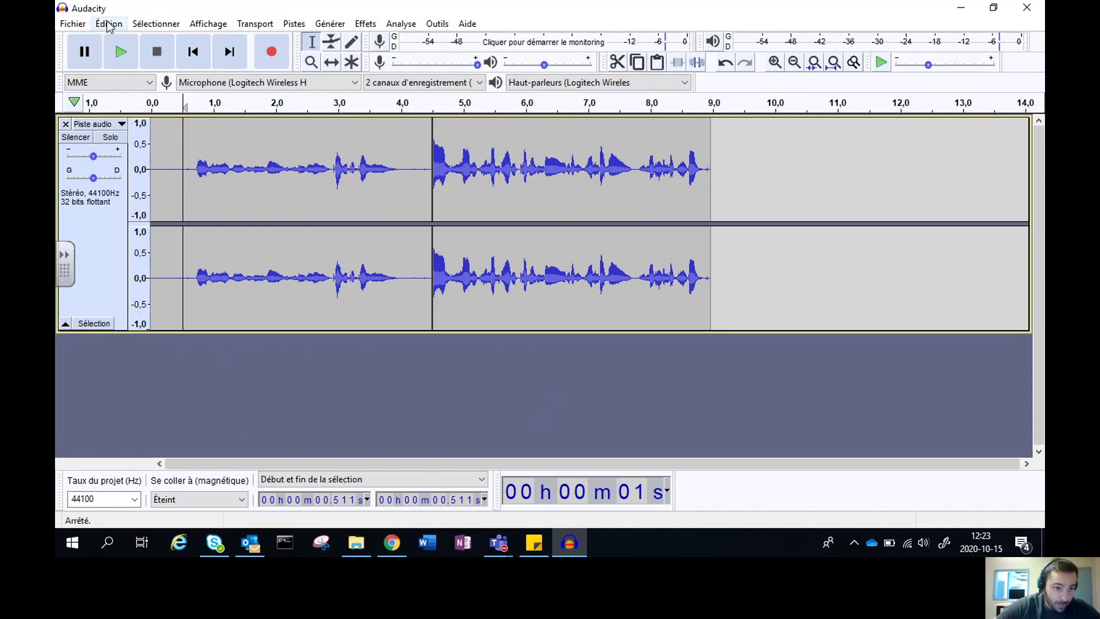
Step: Import the Afternoon T music file as a second stereo track below the voice recording
click(73, 23)
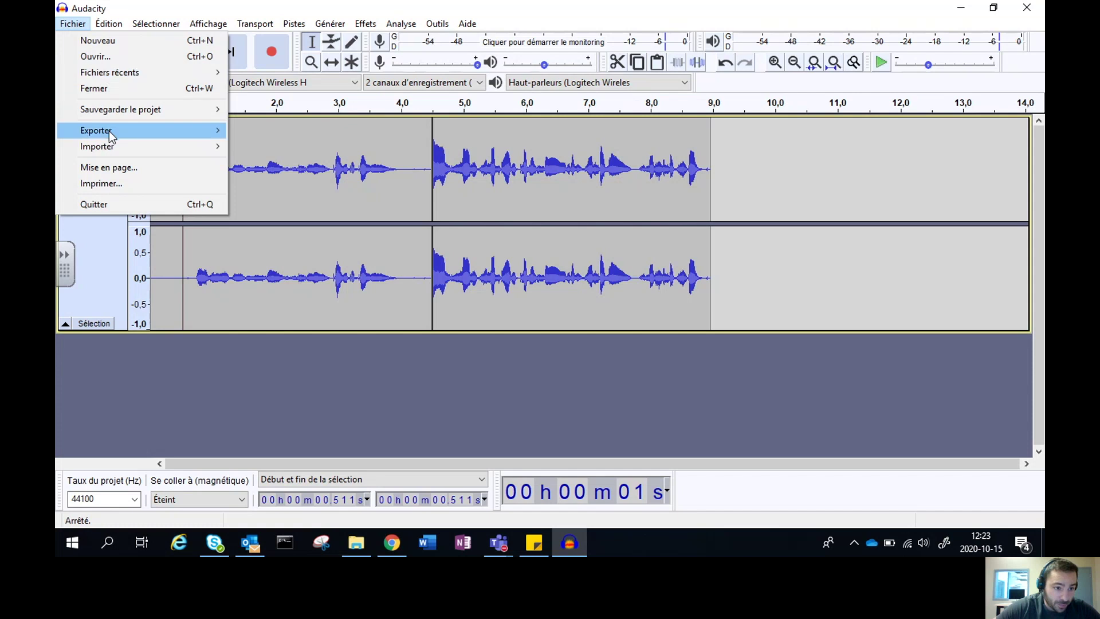
mouse_move(112, 147)
click(281, 148)
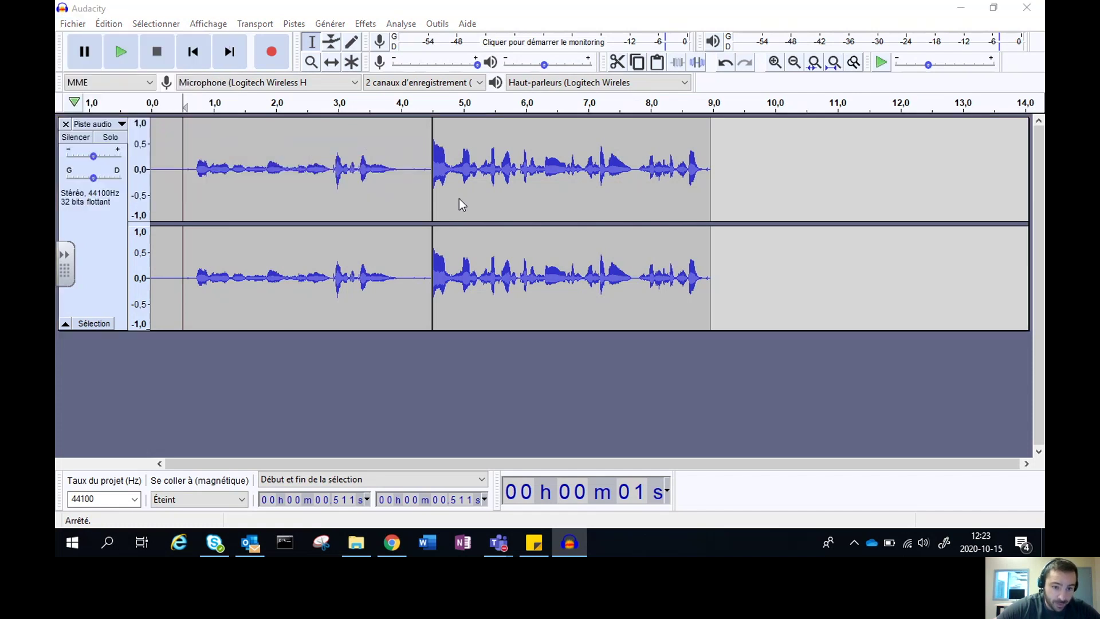
double_click(232, 119)
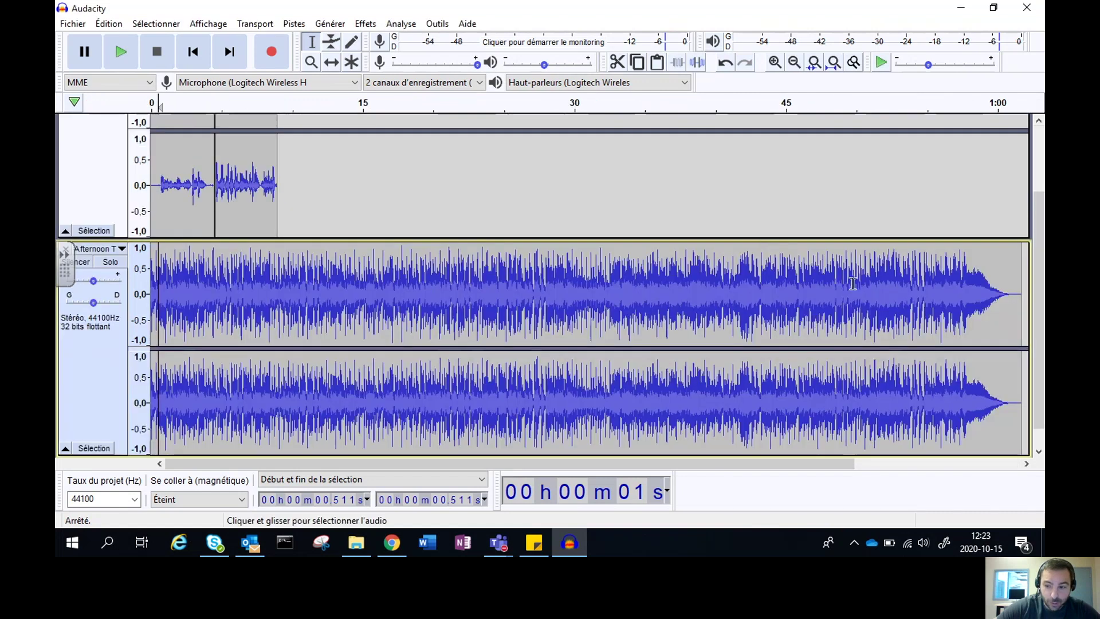
Step: Delete the Afternoon T music from about 4.5 s to its end and play both tracks from near the start
drag(544, 465, 412, 449)
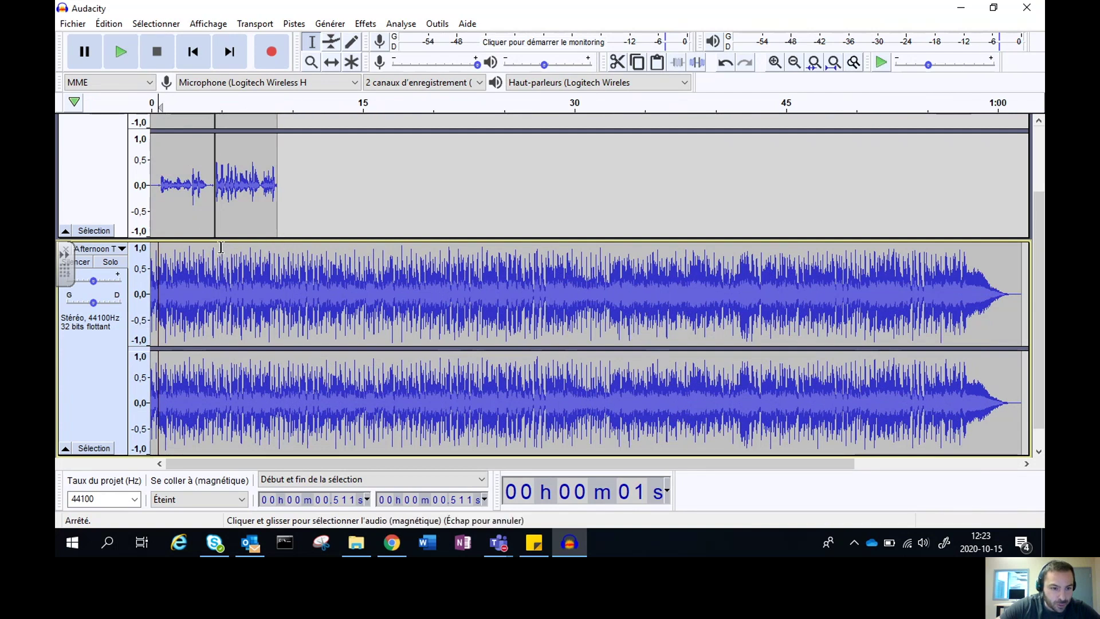
drag(213, 247, 1010, 259)
key(Delete)
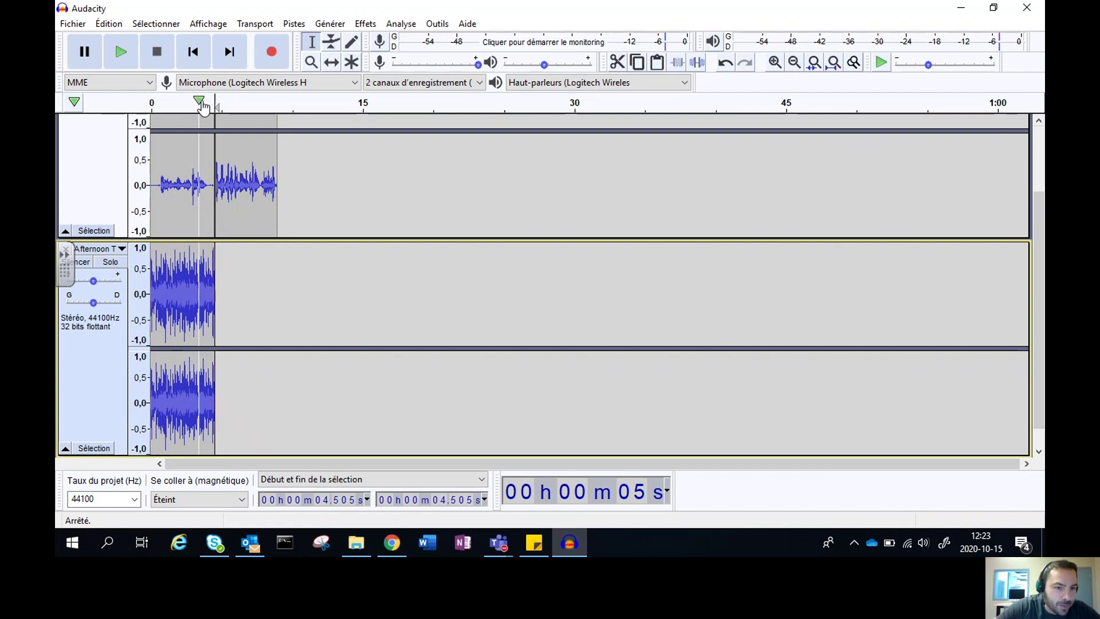
click(158, 103)
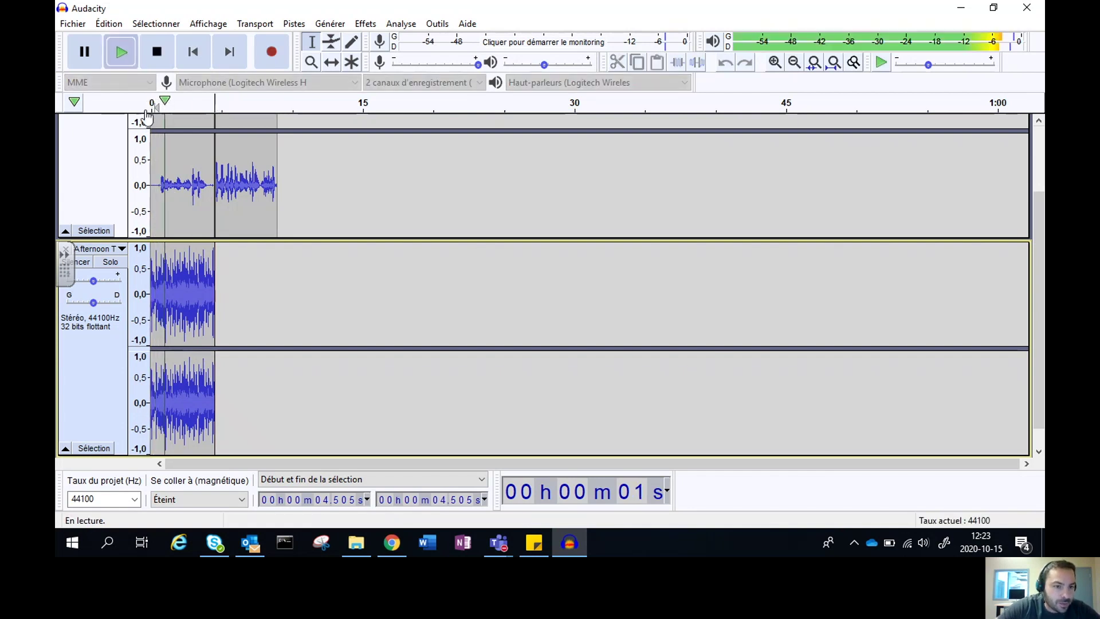
click(156, 53)
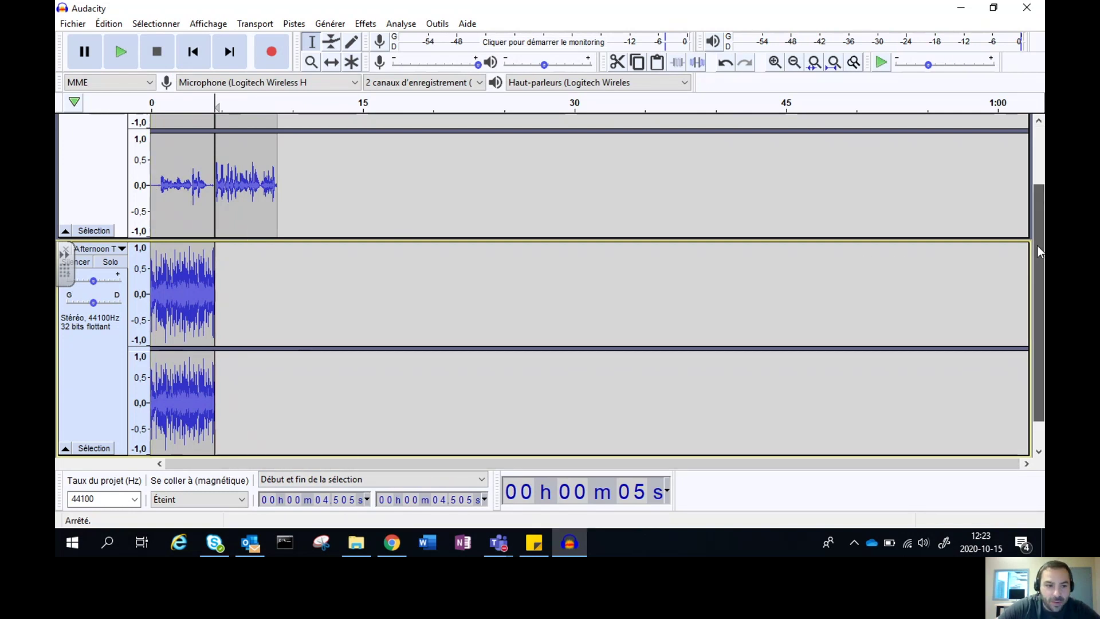
Step: Raise the voice track's gain to +10 dB and lower the gain of the Afternoon T music track
scroll(1037, 245, up, 3)
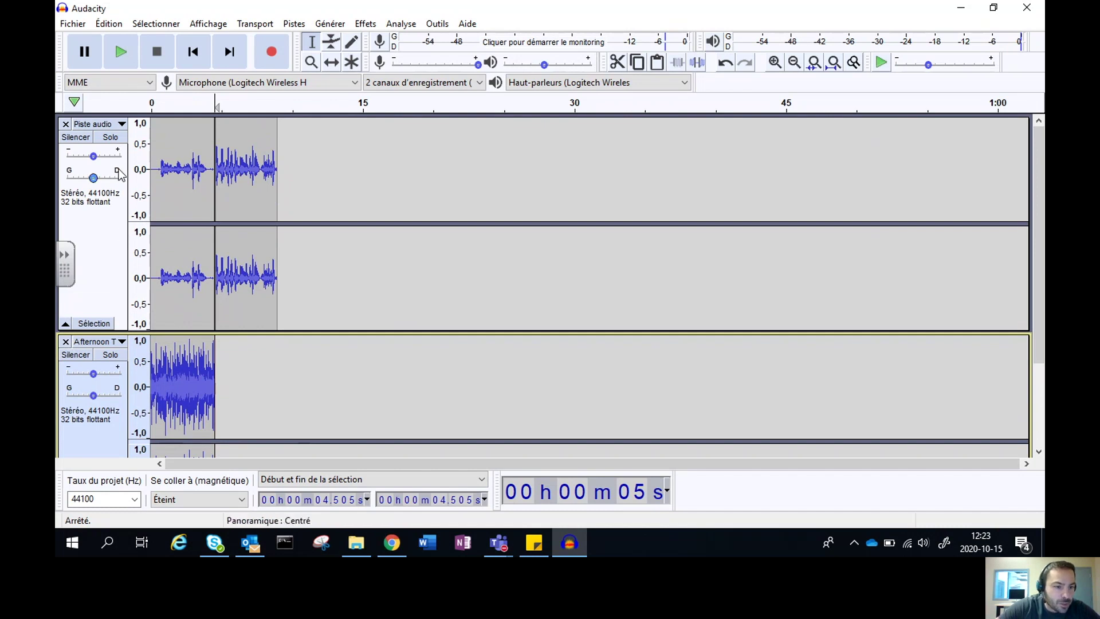
drag(94, 156, 97, 156)
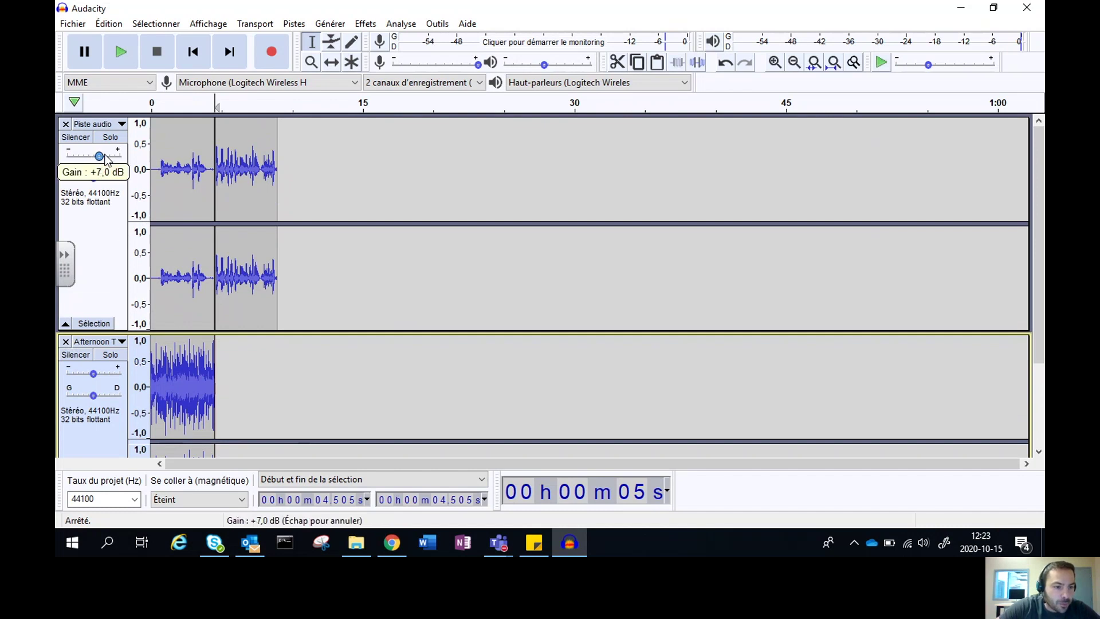
drag(109, 159, 109, 159)
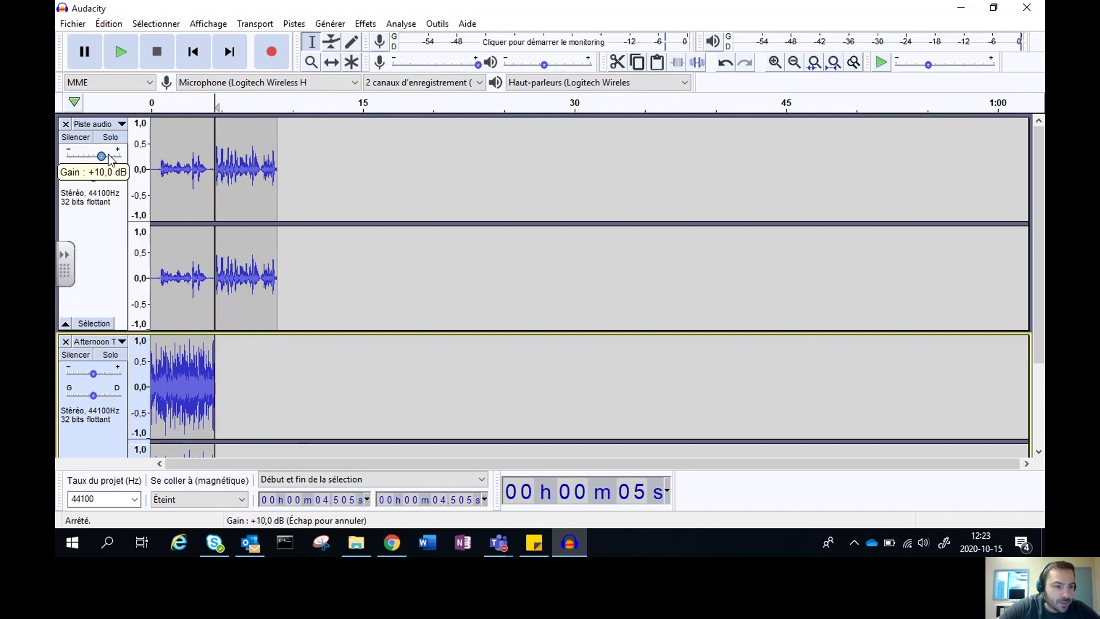
drag(93, 374, 79, 378)
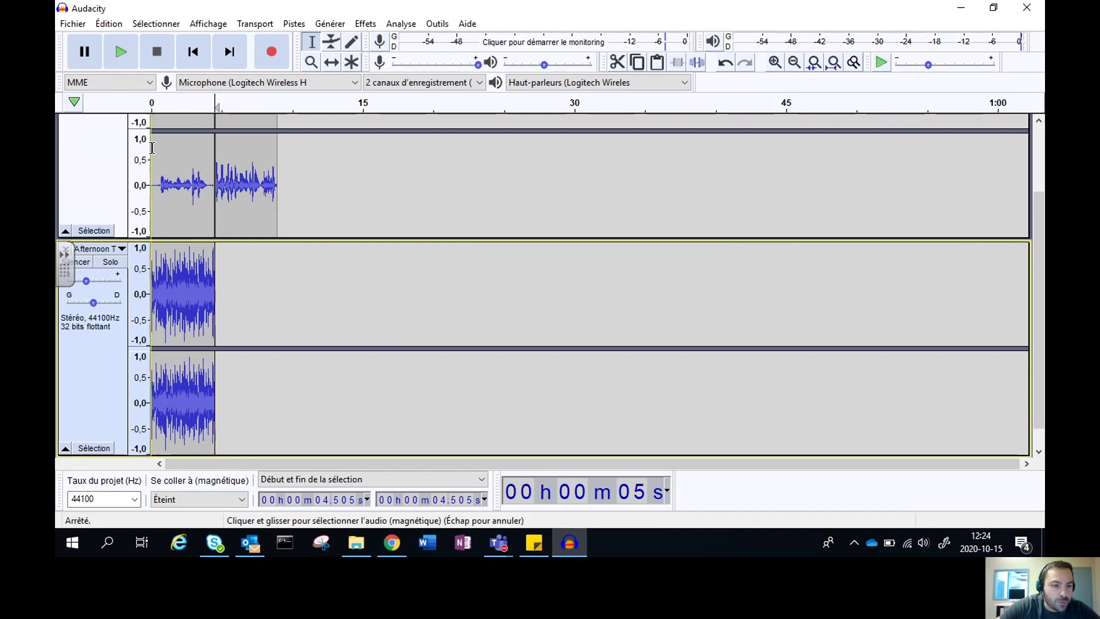
Step: Play both tracks from the beginning to check the balance between voice and music
key(Home)
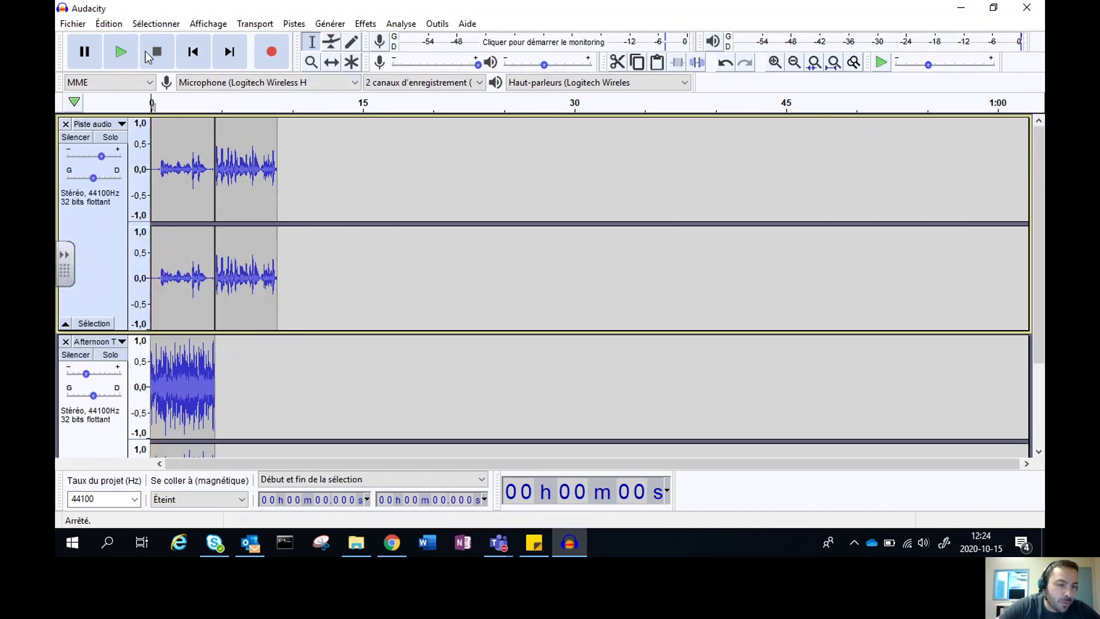
click(120, 58)
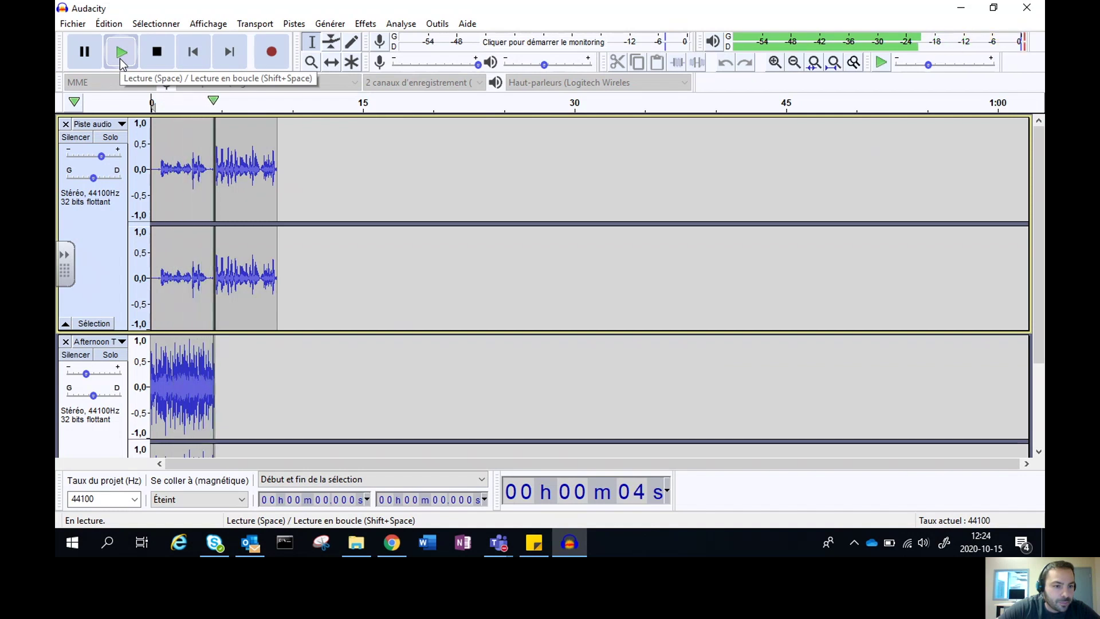
click(155, 57)
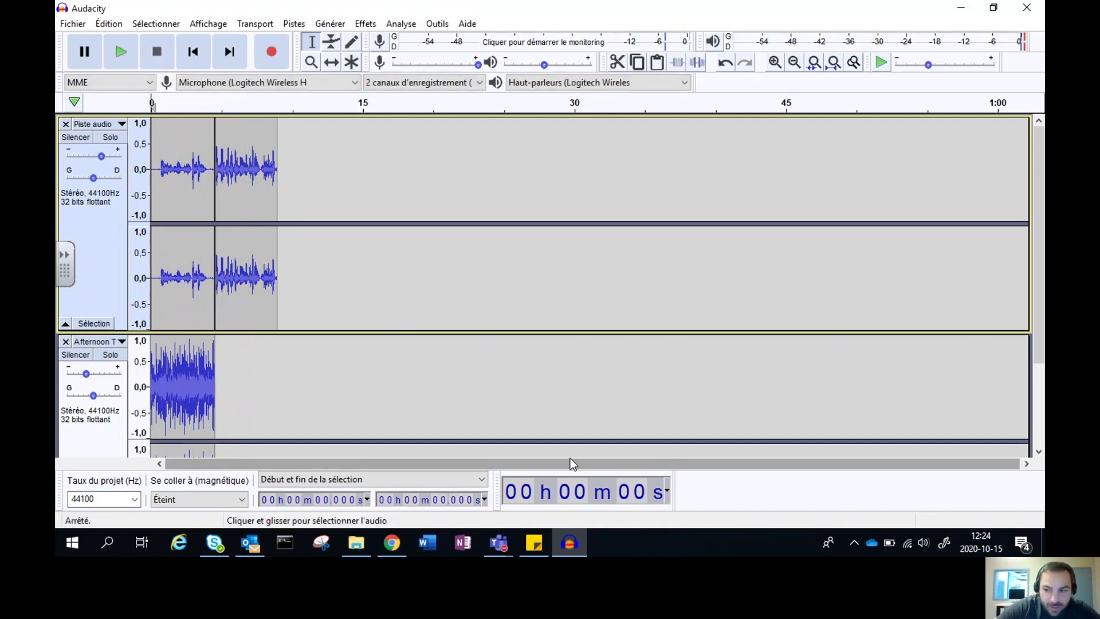
drag(1040, 281, 1042, 327)
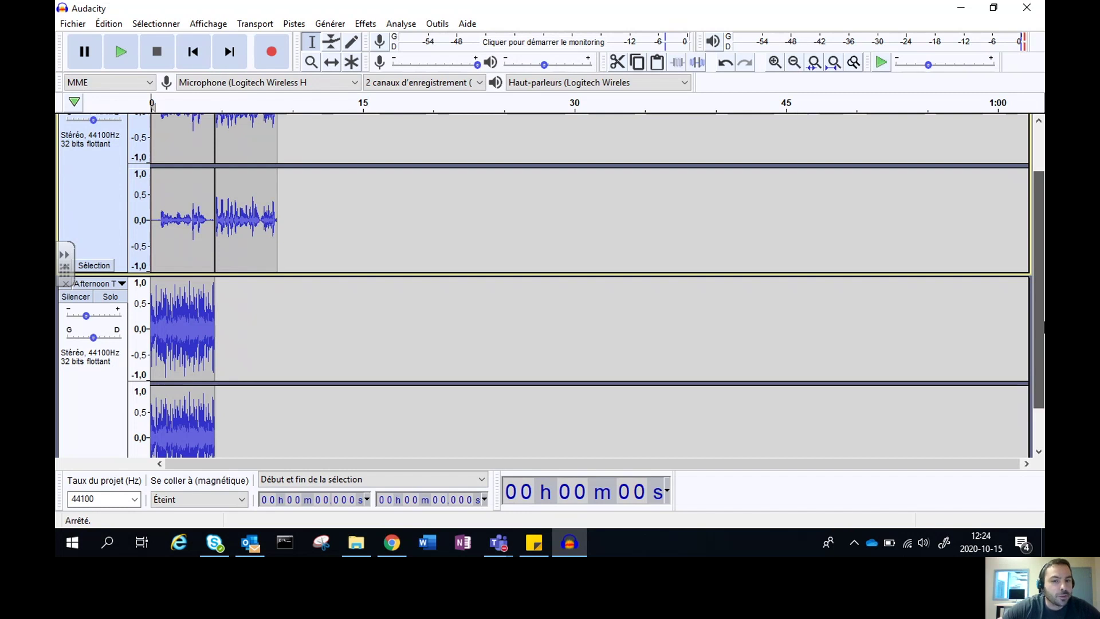
drag(1043, 327, 1043, 327)
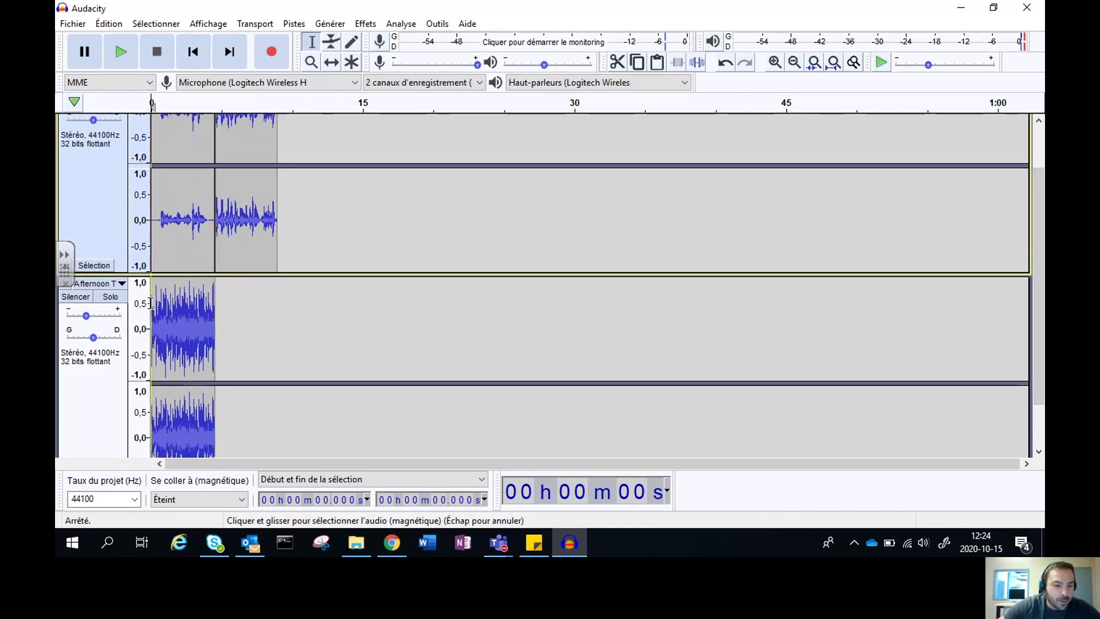
drag(179, 302, 150, 303)
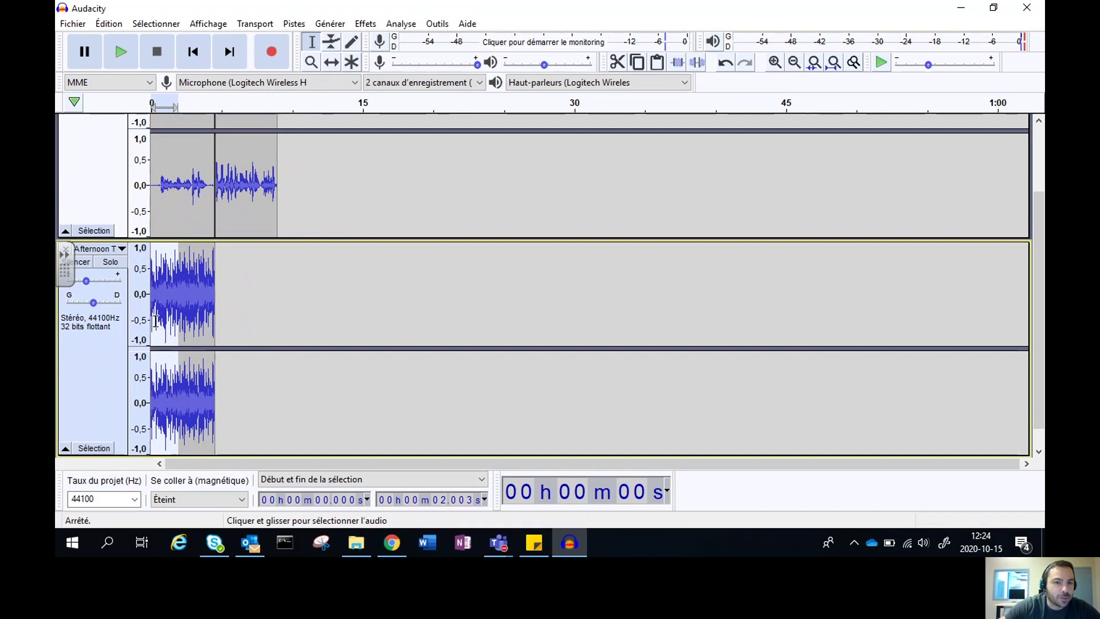
click(365, 24)
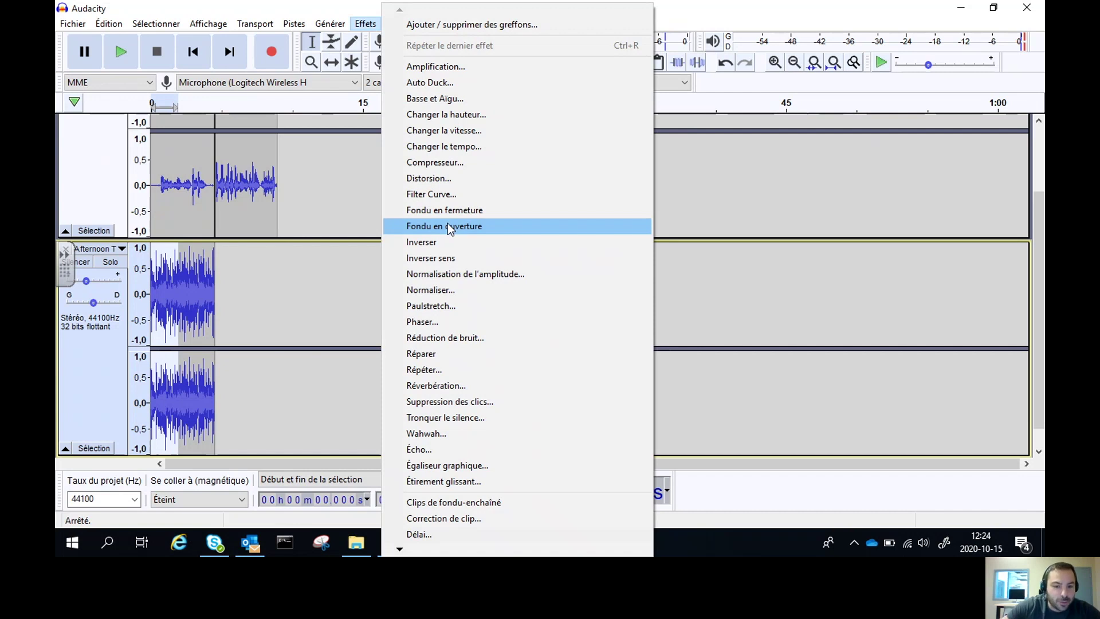
click(213, 268)
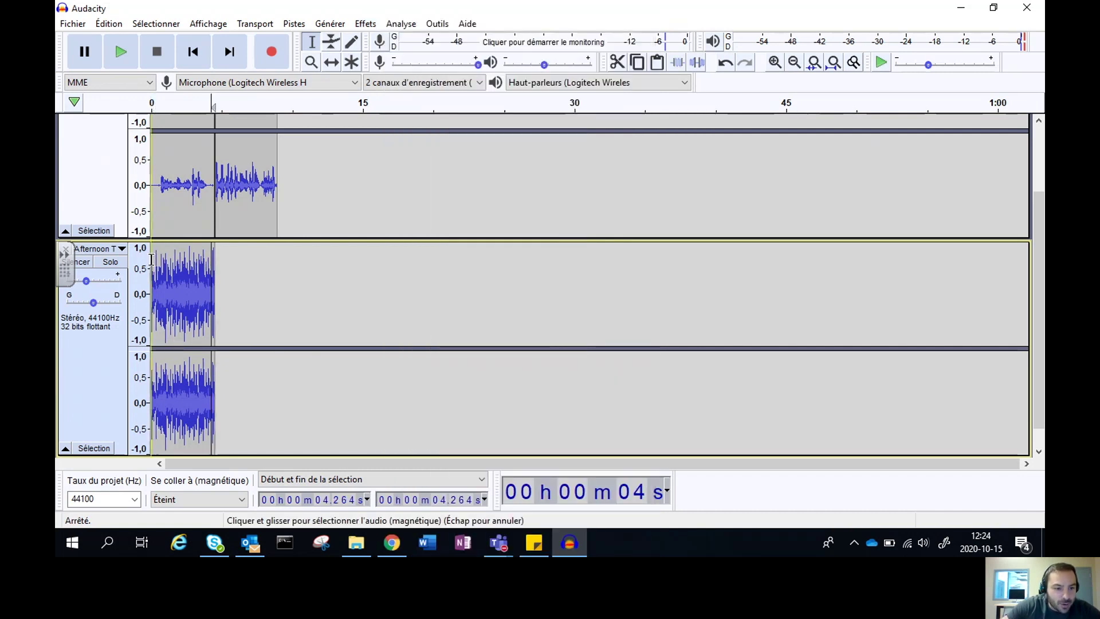
Step: Apply a fade-in (Fondu en ouverture) to about the first 1.6 s of the Afternoon T music track
drag(151, 259, 173, 257)
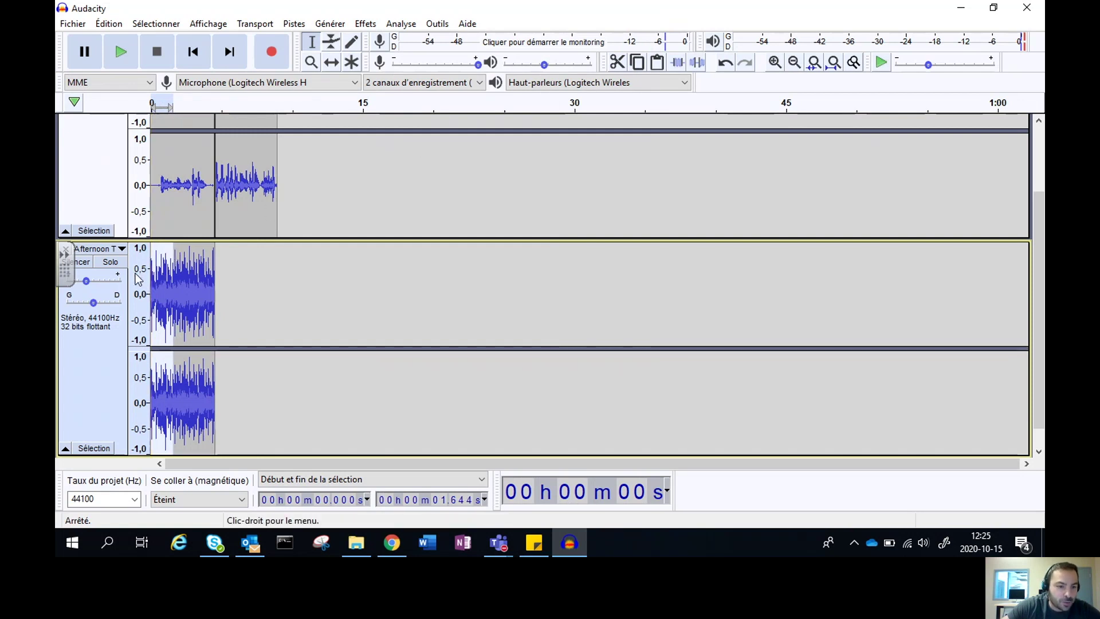
click(366, 25)
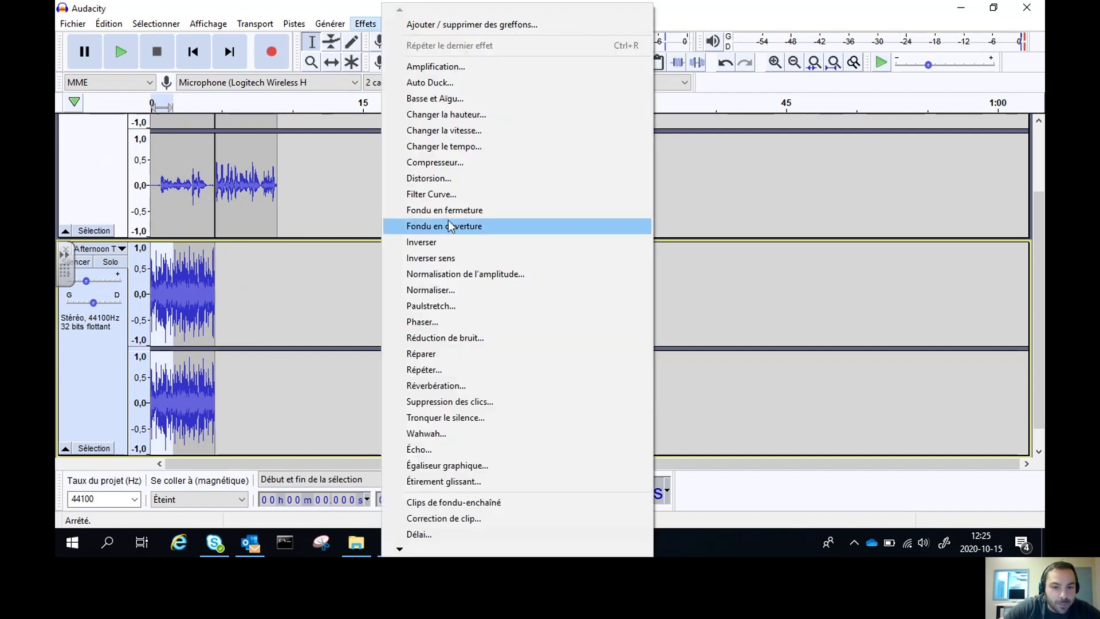
click(449, 227)
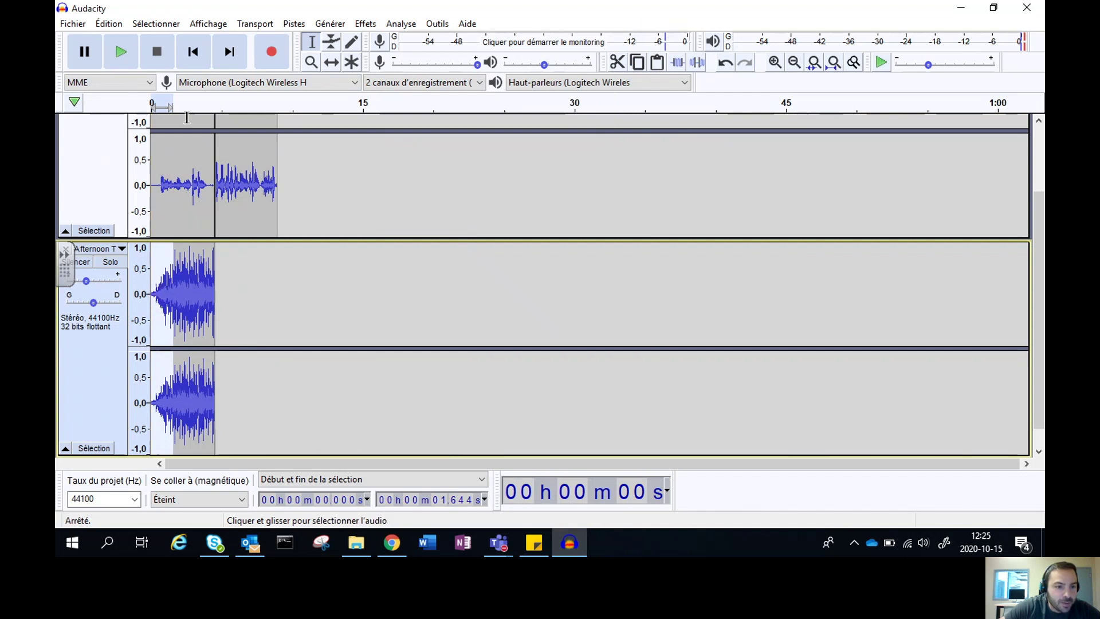
Step: Play both tracks from the beginning to hear the music's fade-in, and stop playback
click(153, 129)
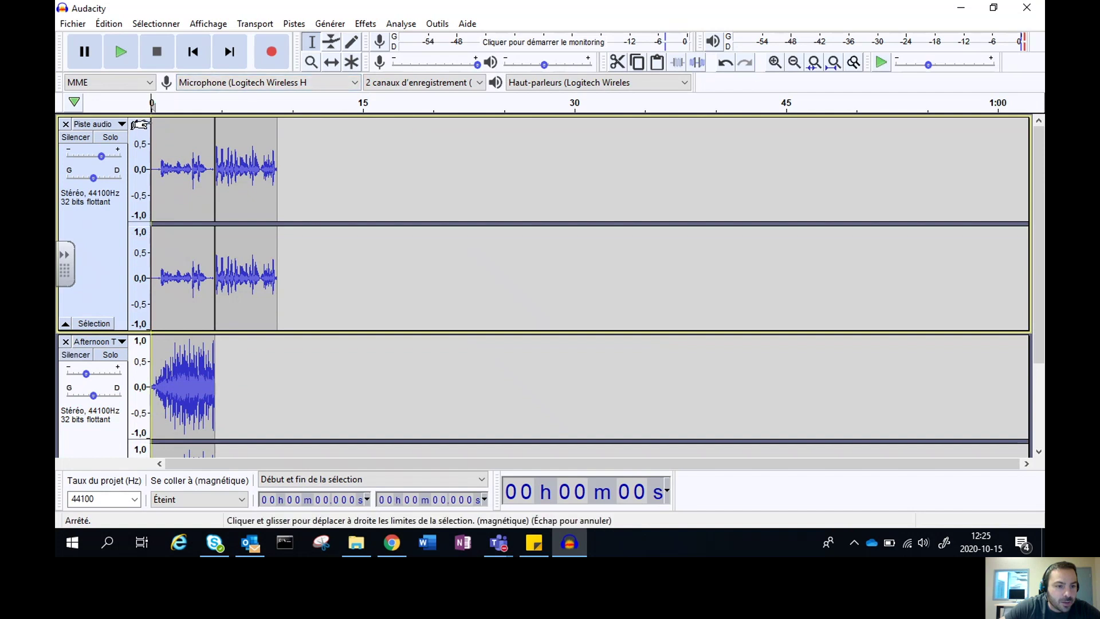
click(113, 55)
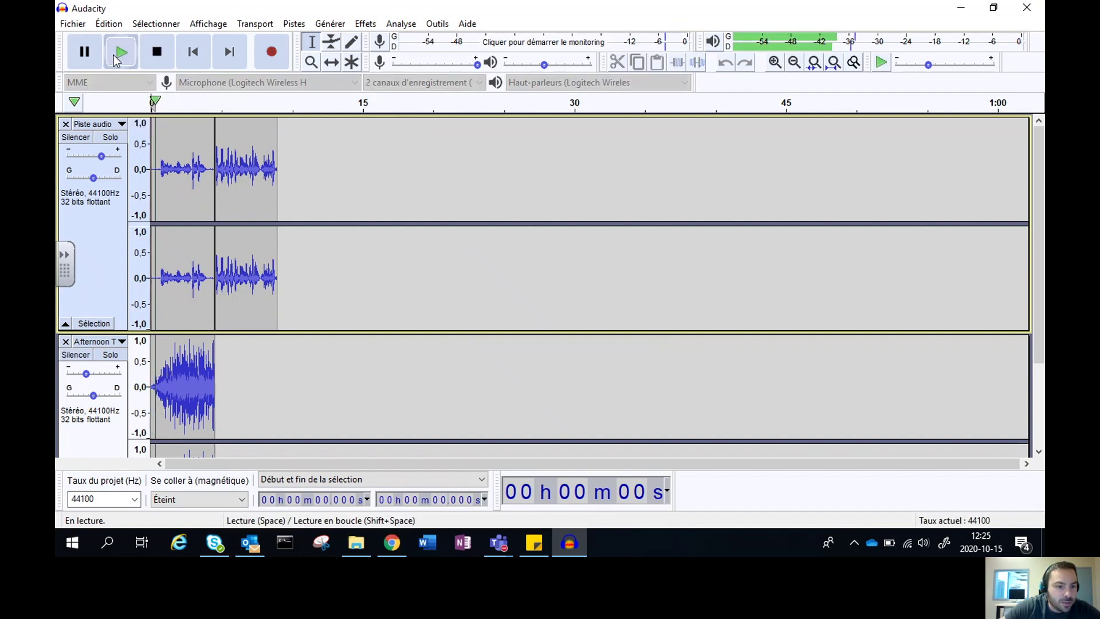
click(156, 52)
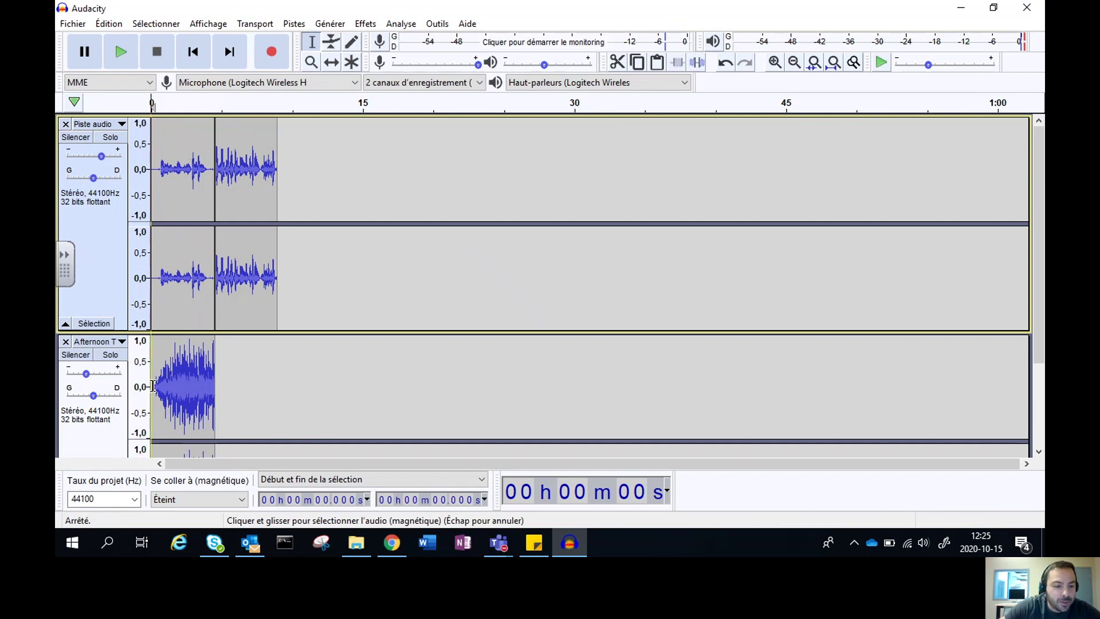
Step: Apply a fade-out (Fondu en fermeture) to the end of the Afternoon T music, from about 3.0 to 4.5 s
drag(193, 373, 214, 373)
scroll(203, 377, down, 2)
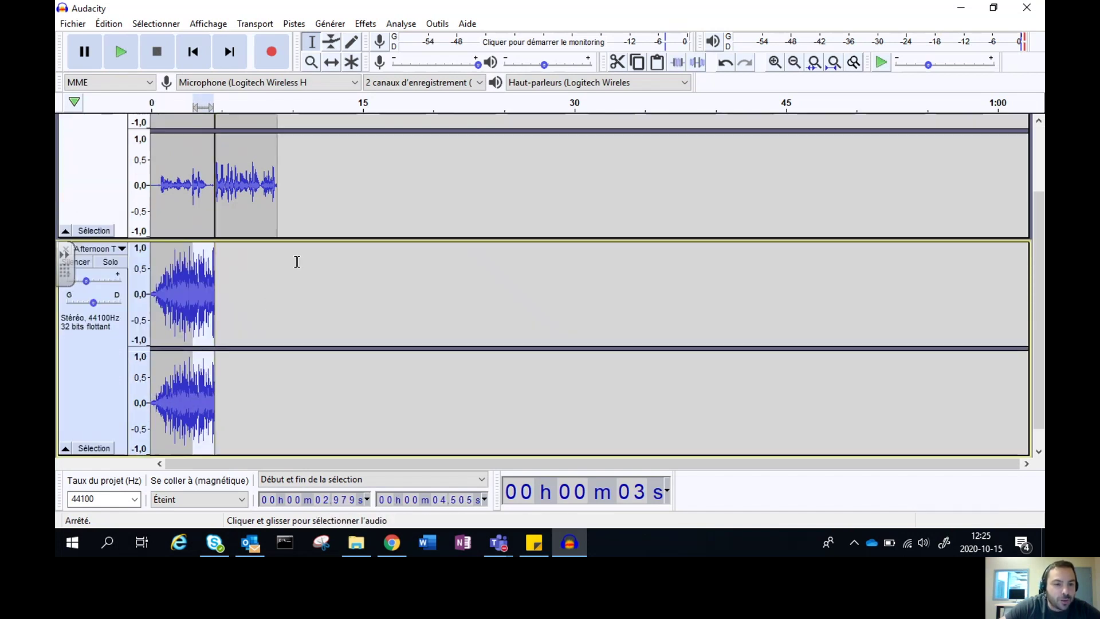
click(366, 24)
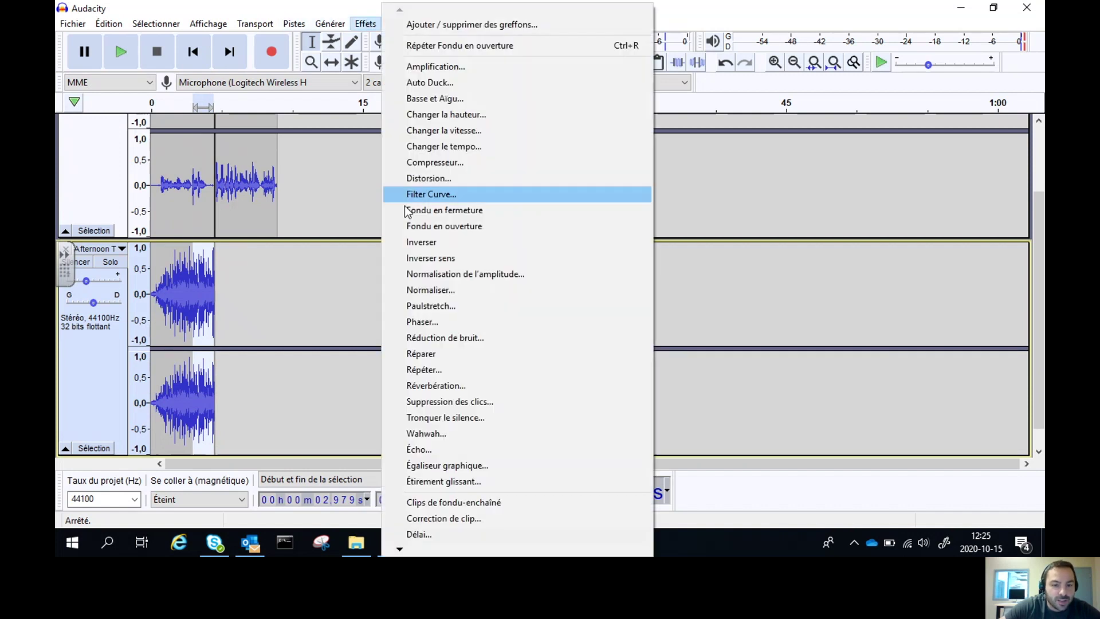
click(461, 210)
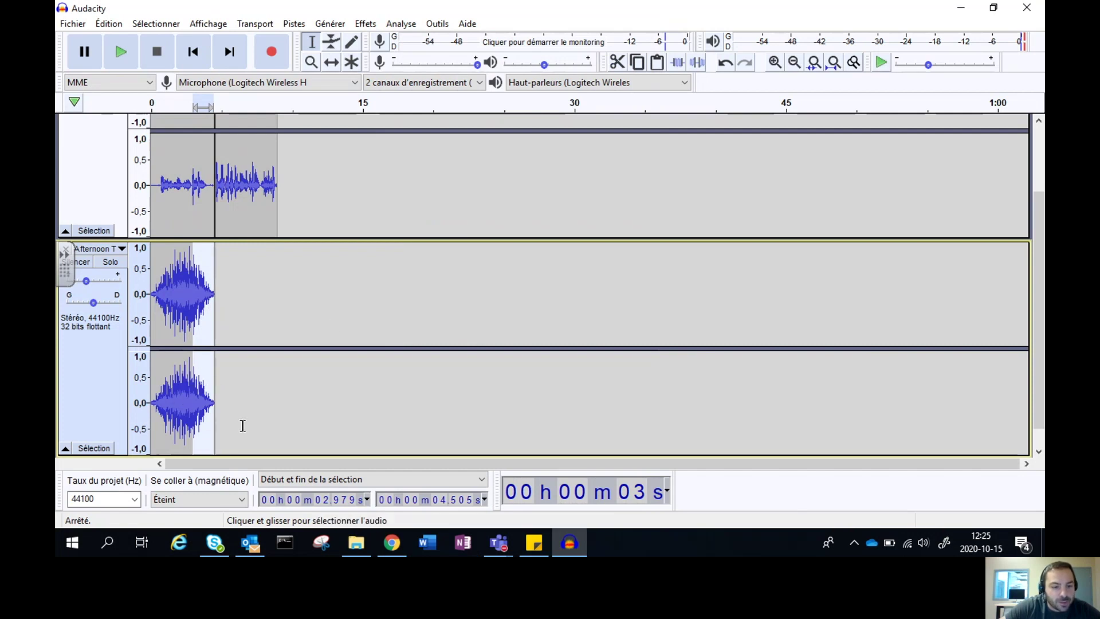
Step: Play the voice and music together from the start to check both fades, and stop playback
click(152, 118)
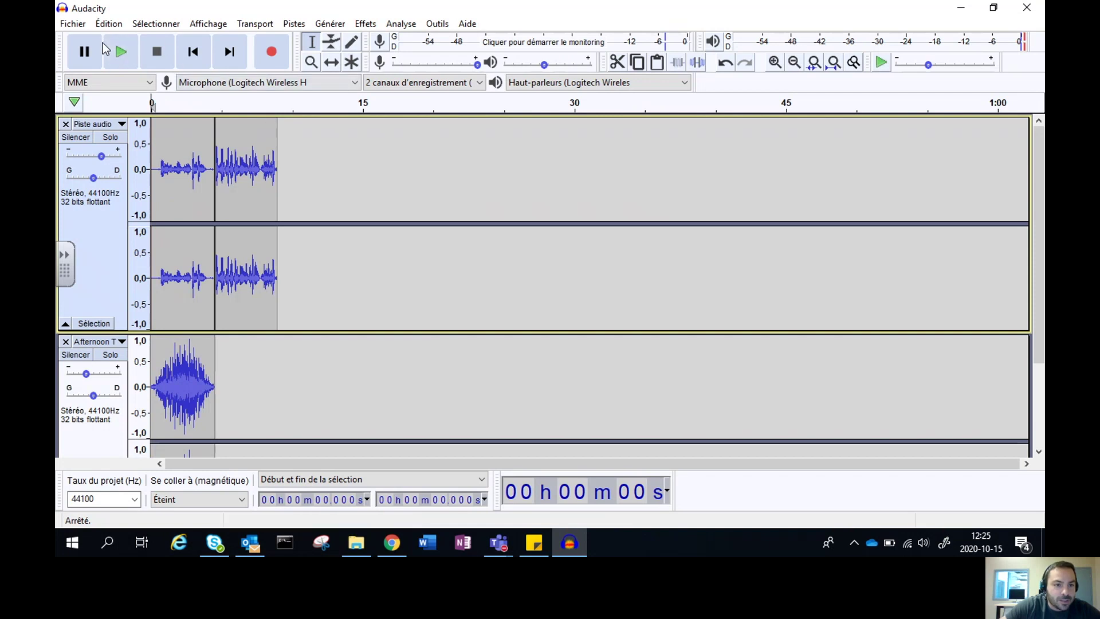
click(115, 49)
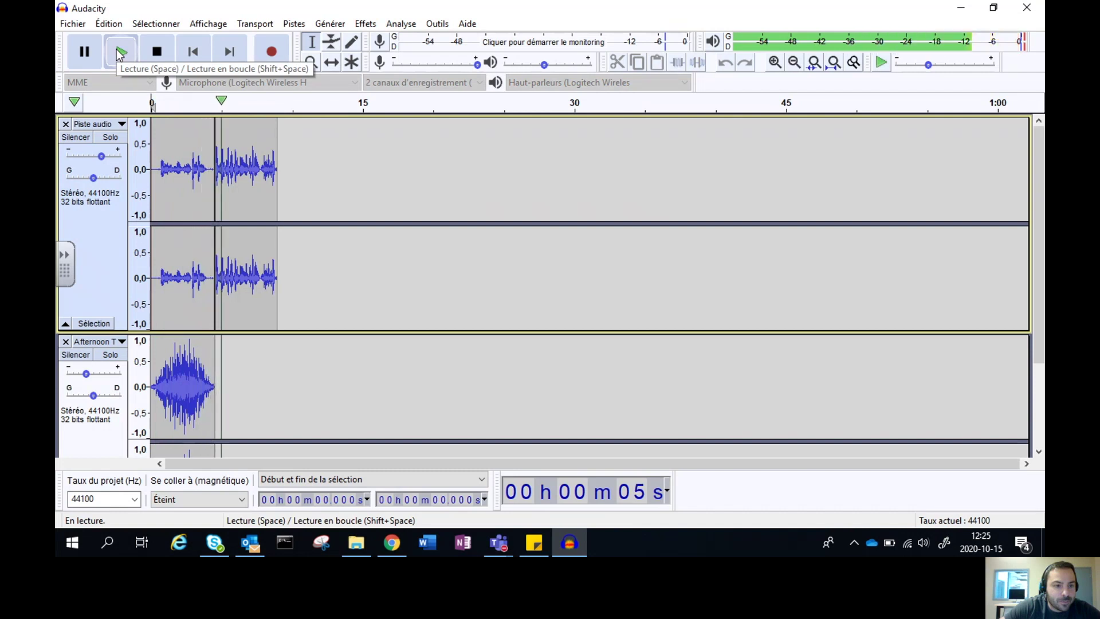
click(157, 53)
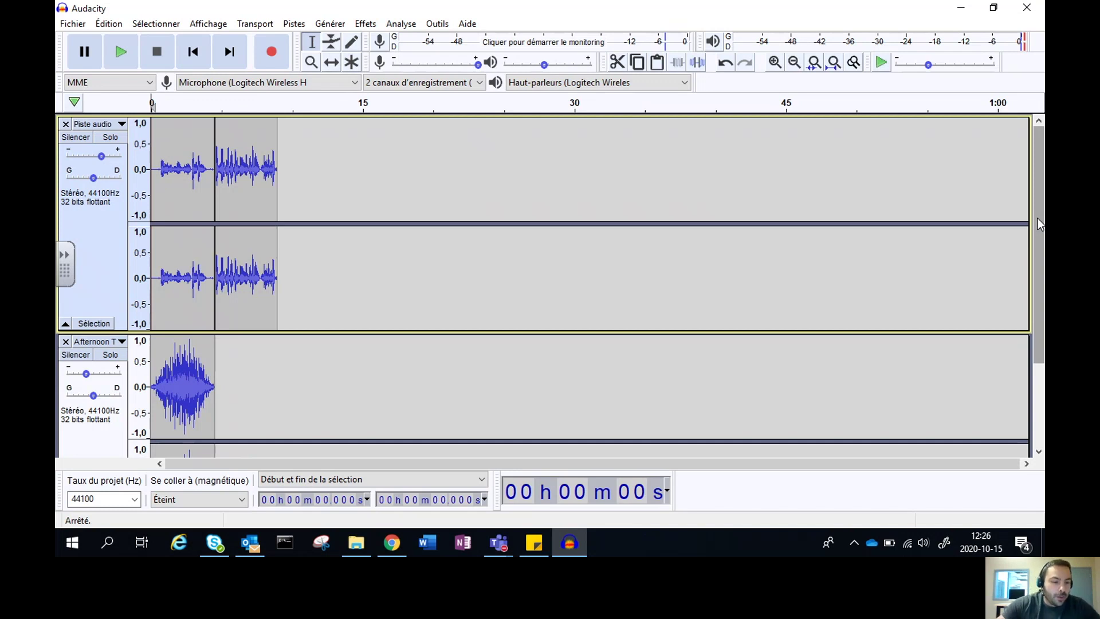
click(66, 23)
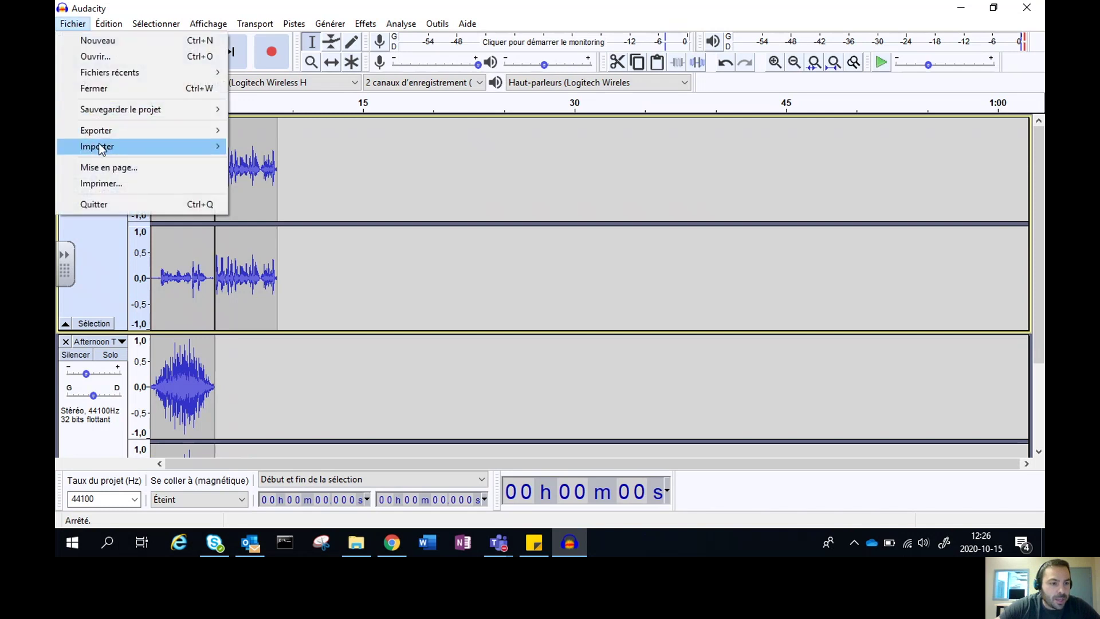
mouse_move(99, 144)
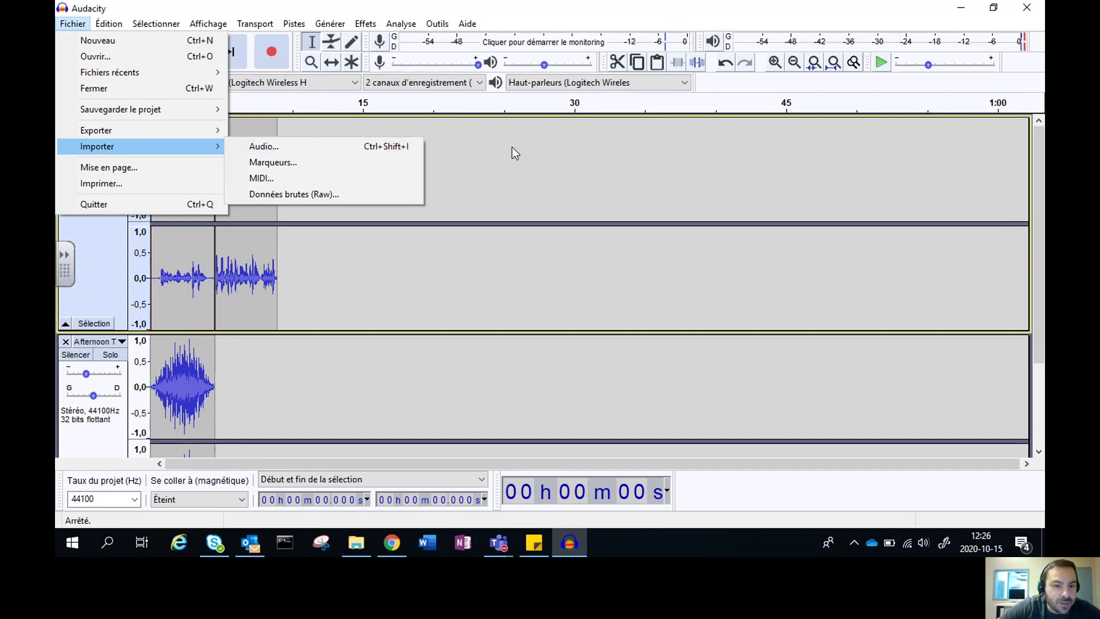
click(477, 166)
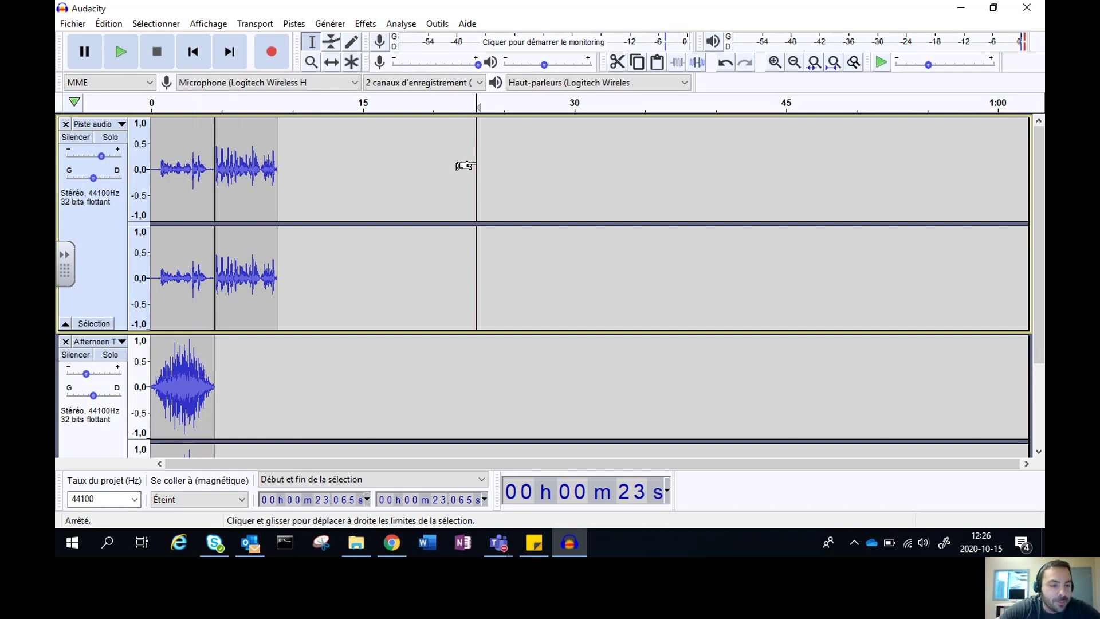
click(72, 24)
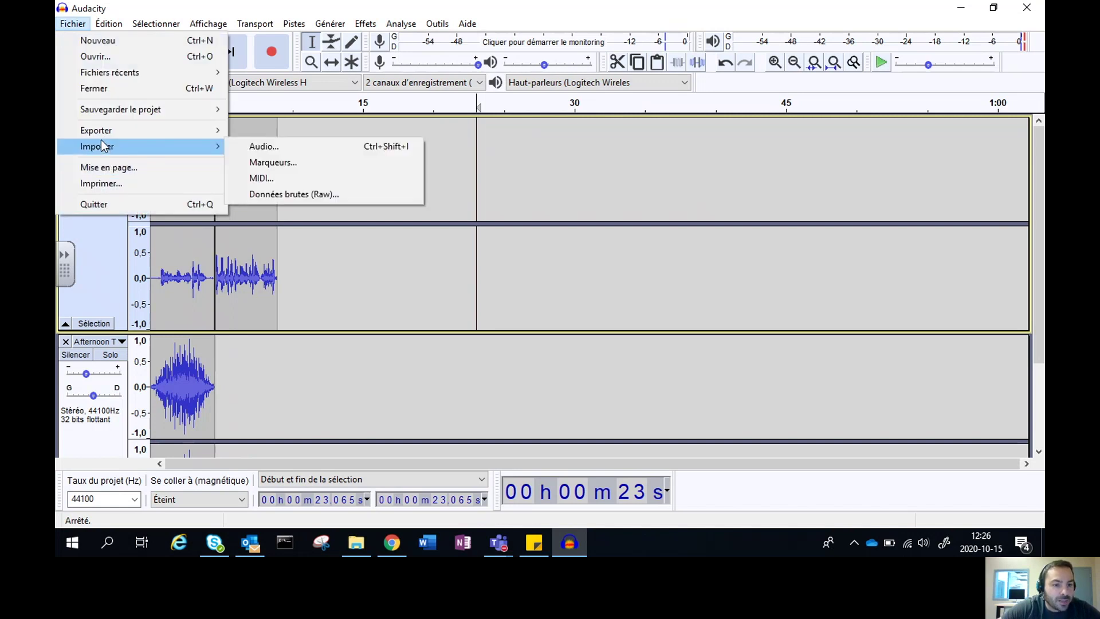
click(569, 159)
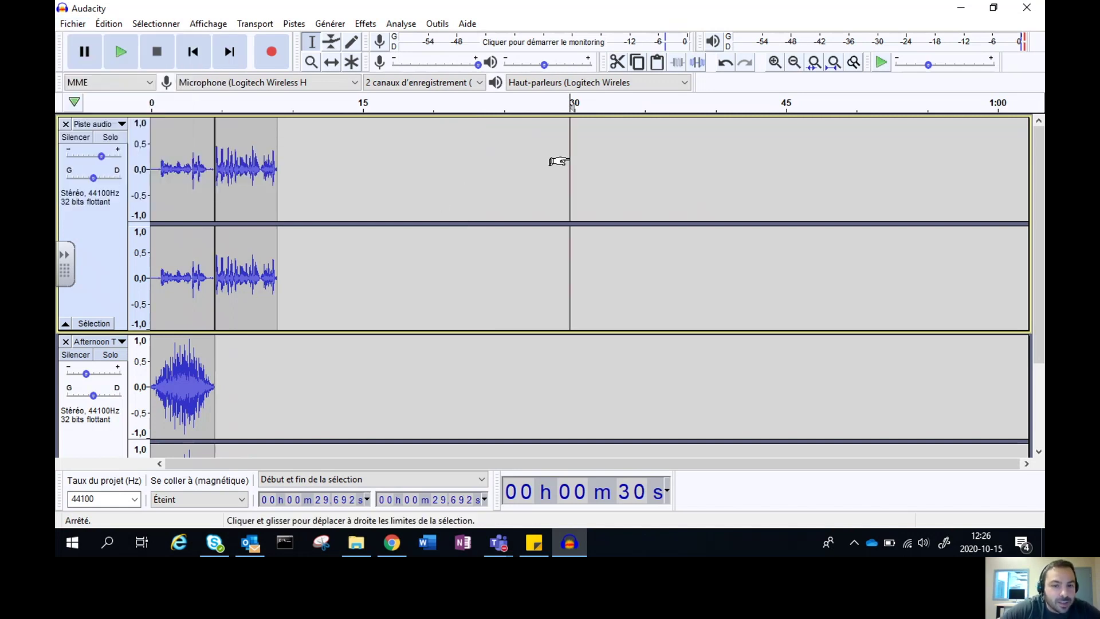
click(287, 141)
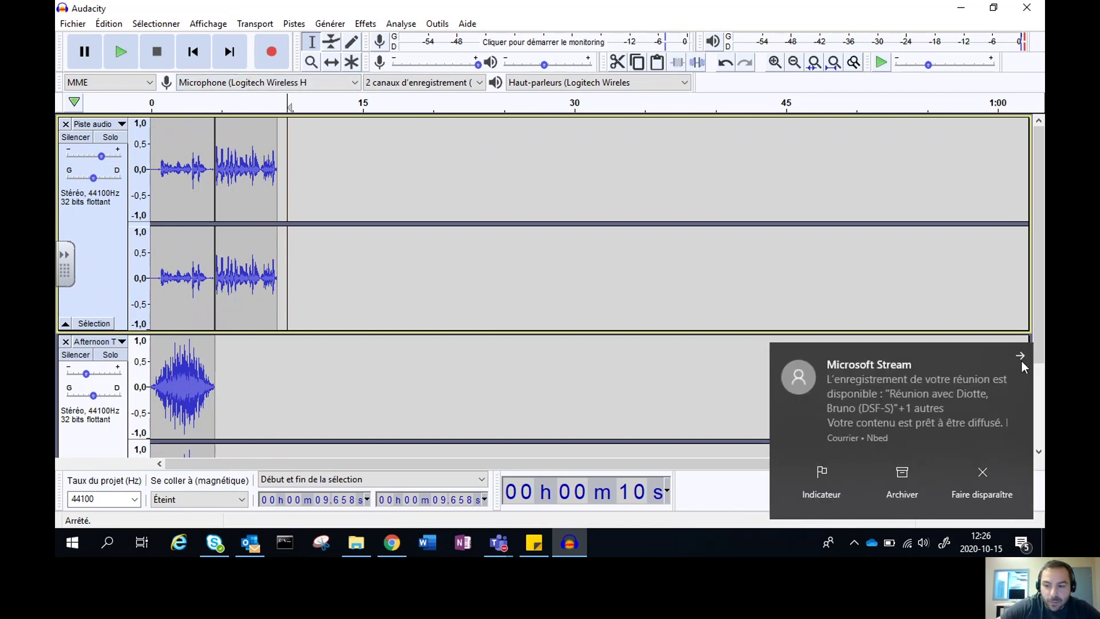
click(1021, 357)
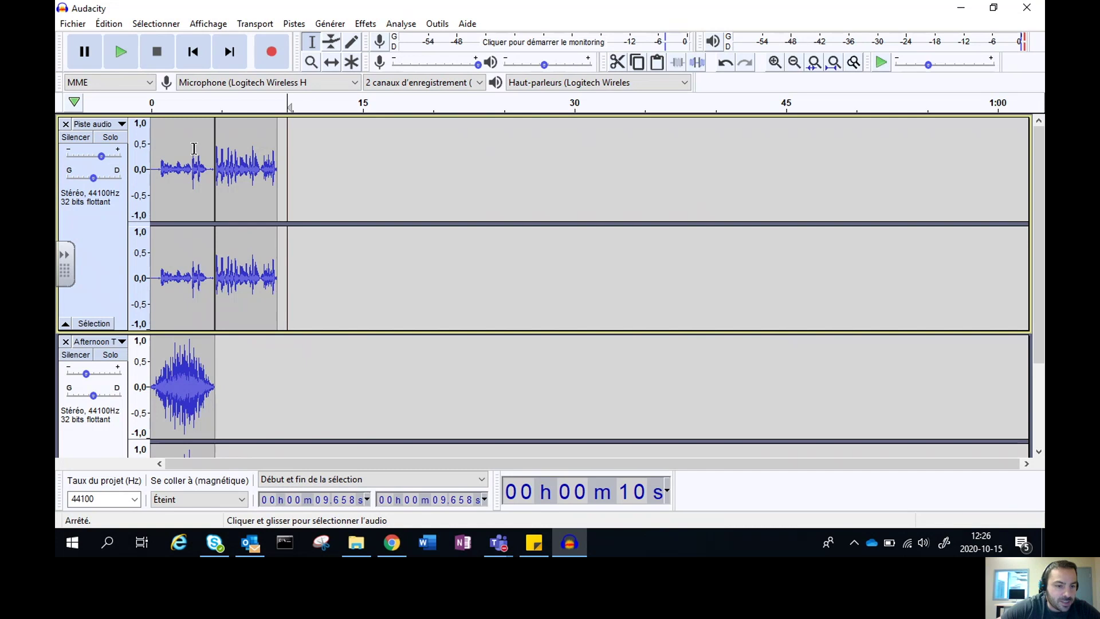
Step: Export the project as an MP3 named test in the Formation audacity folder, accepting the mixdown to a stereo file
click(73, 23)
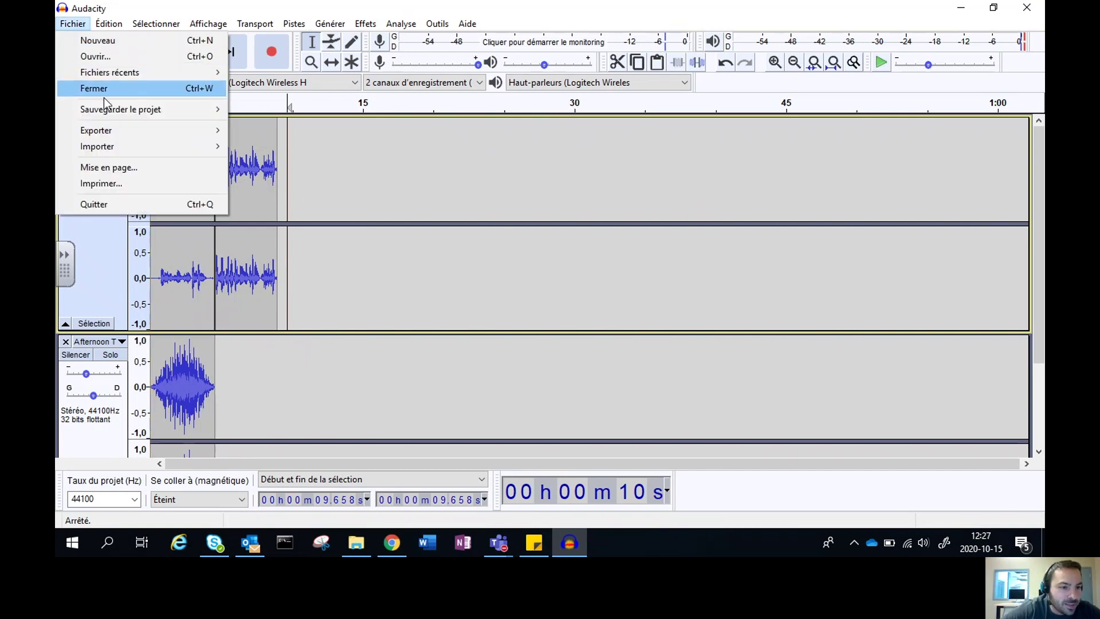
mouse_move(108, 132)
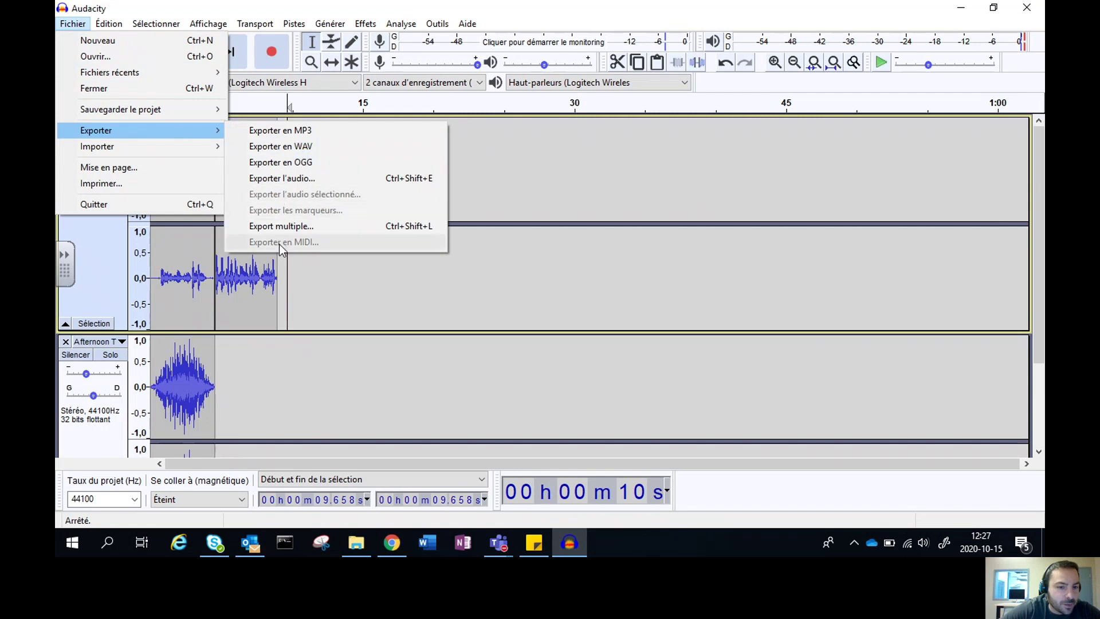
click(298, 131)
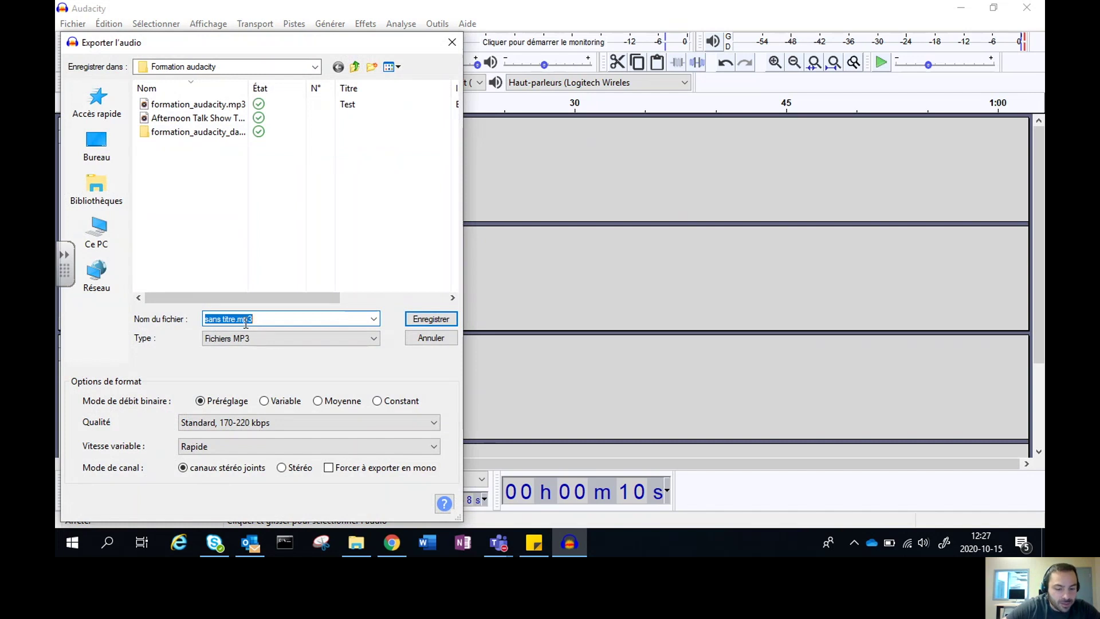
text(test)
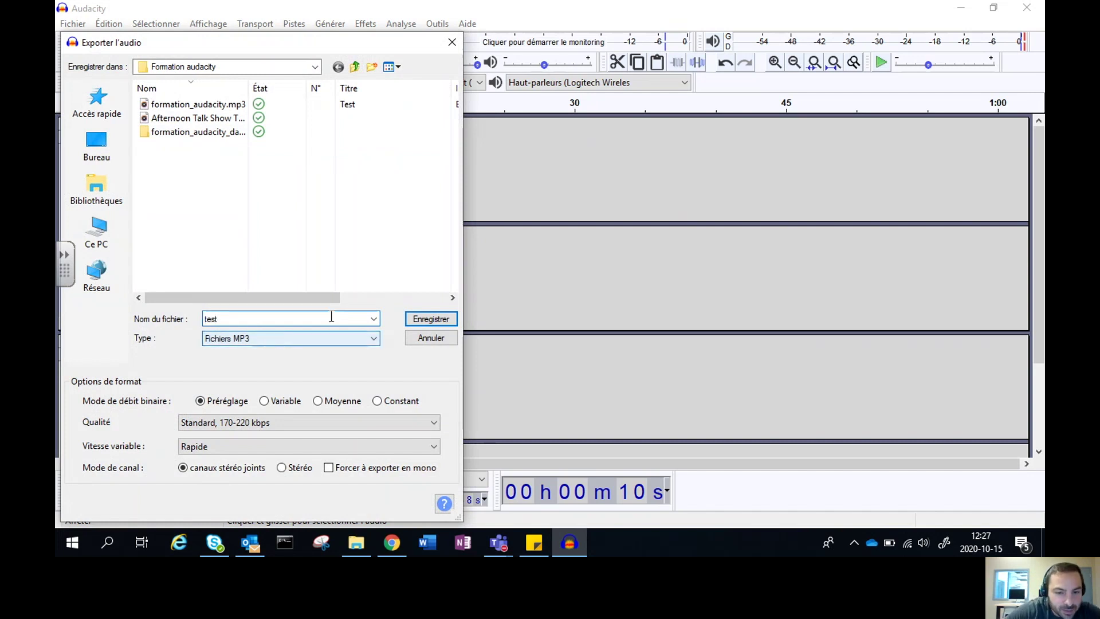
click(426, 319)
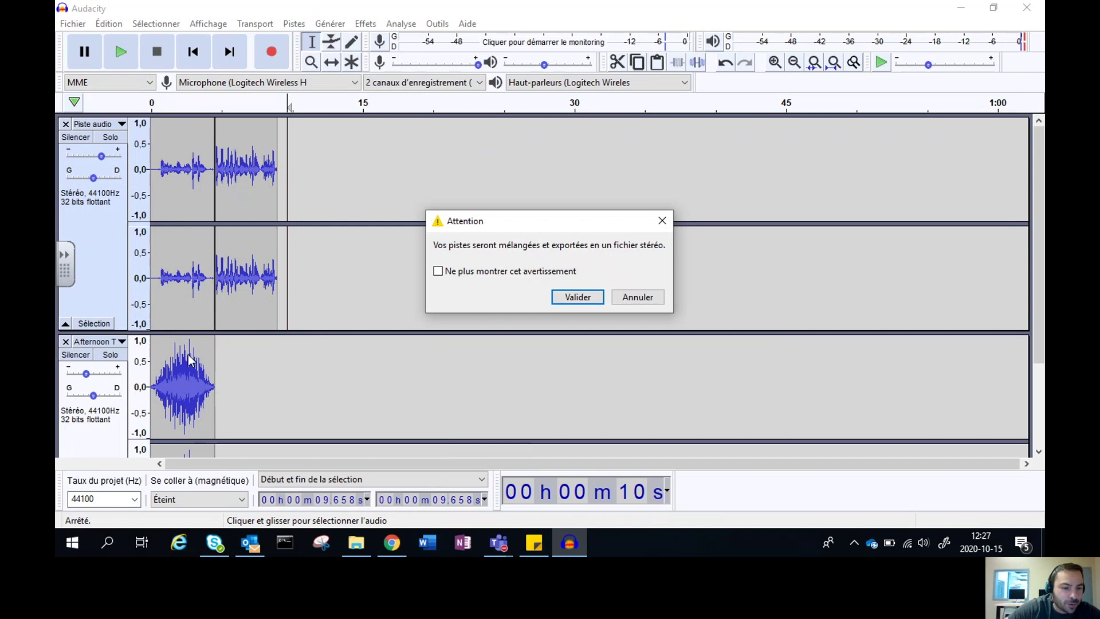
click(574, 296)
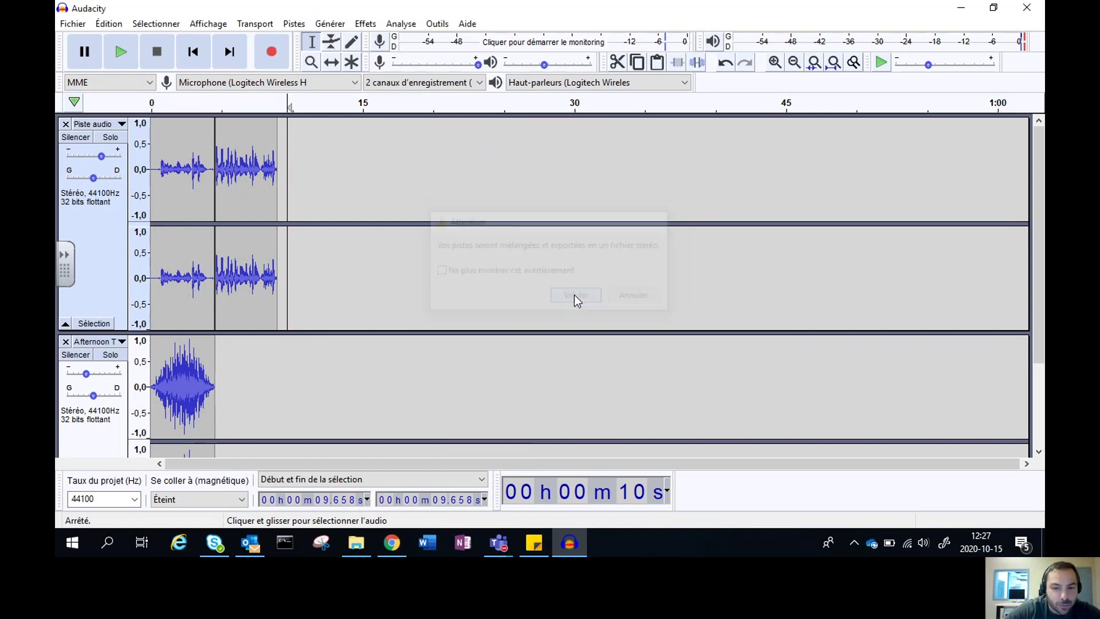
Step: Enter the artist's name and the track title Podcast in the metadata tags, and complete the export
click(484, 179)
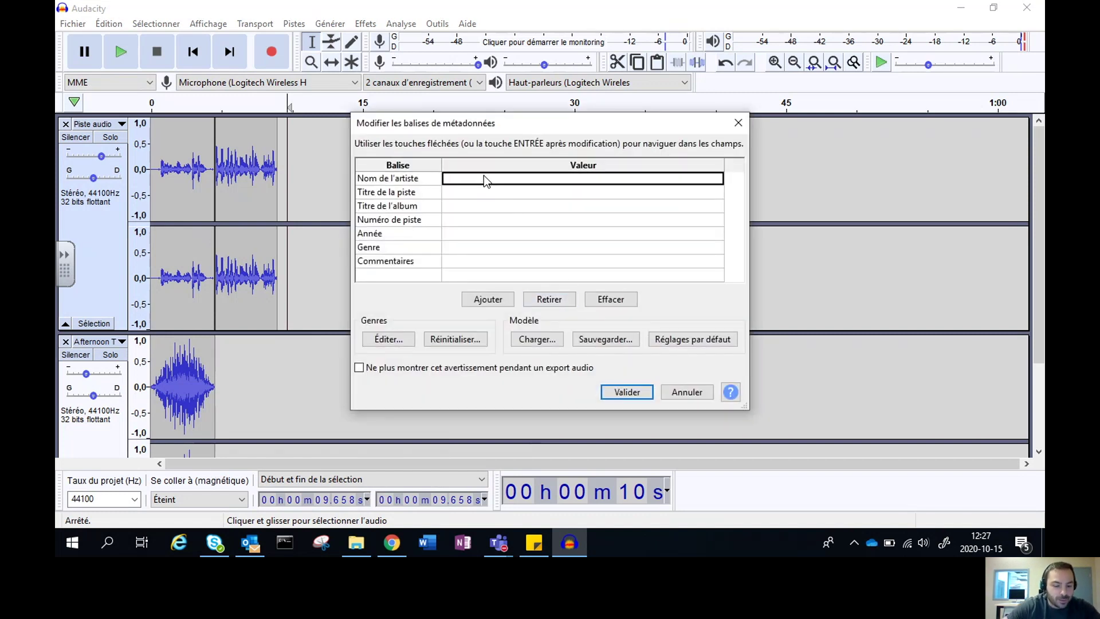
text(Bruno)
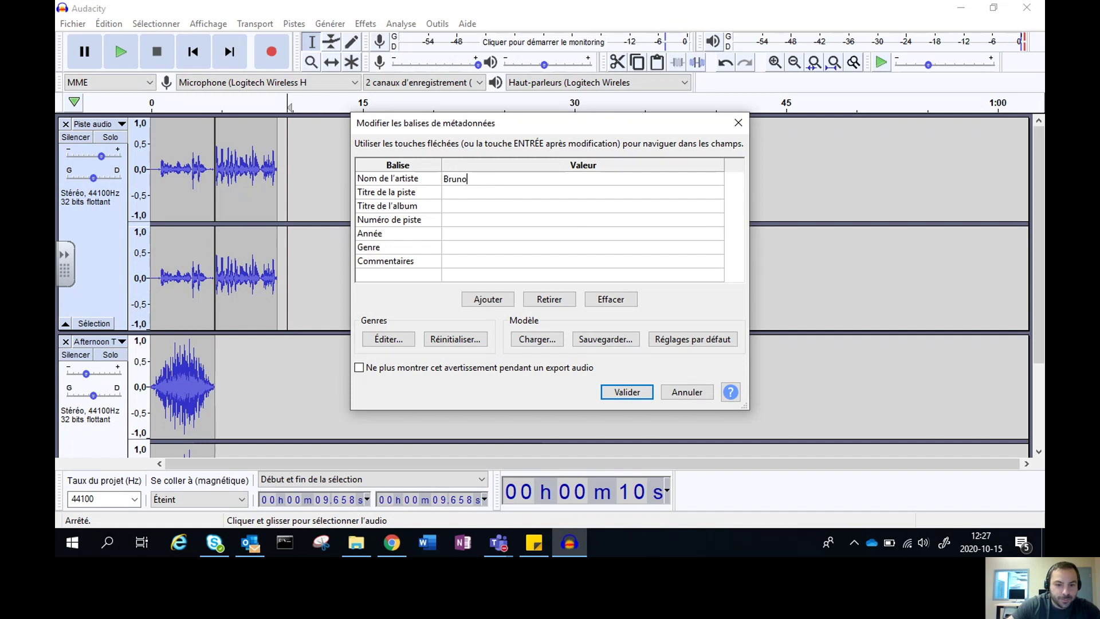
click(464, 197)
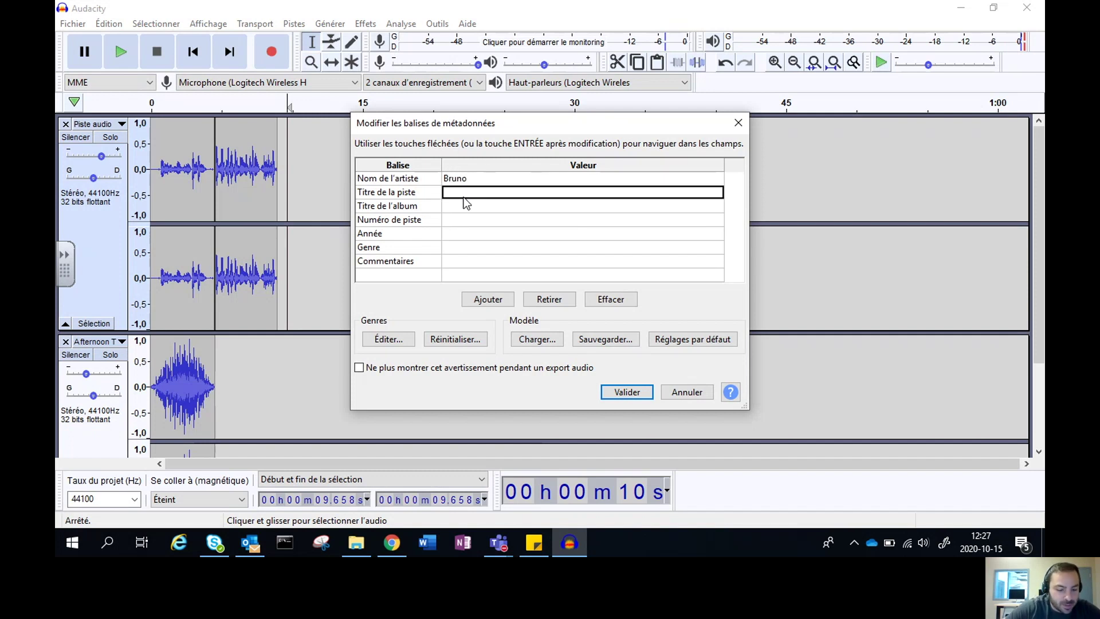
text(Podcast)
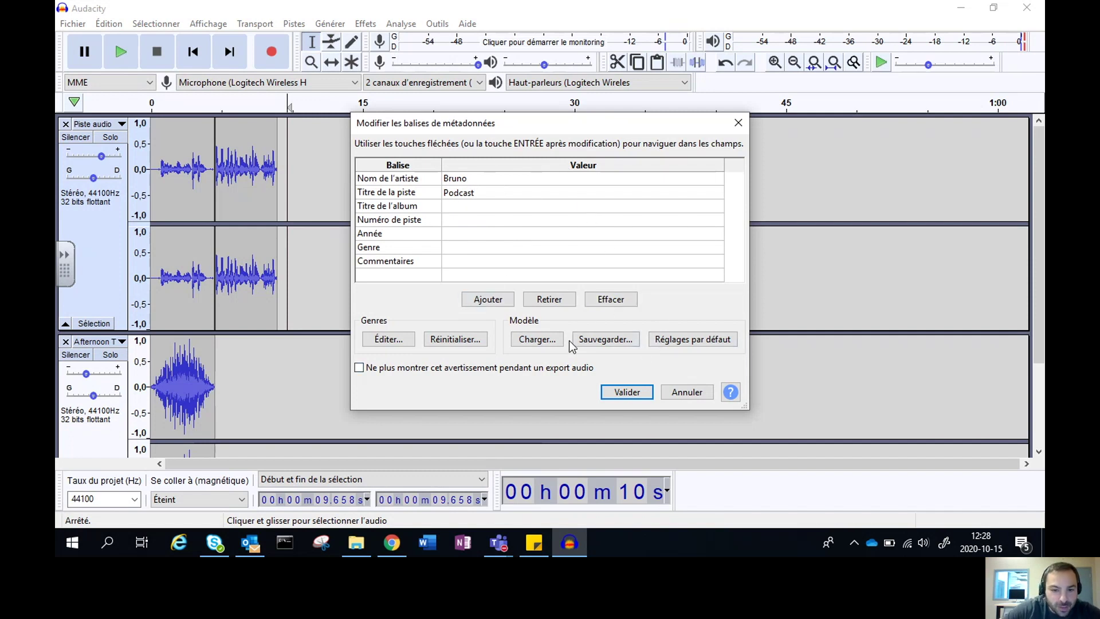
click(631, 394)
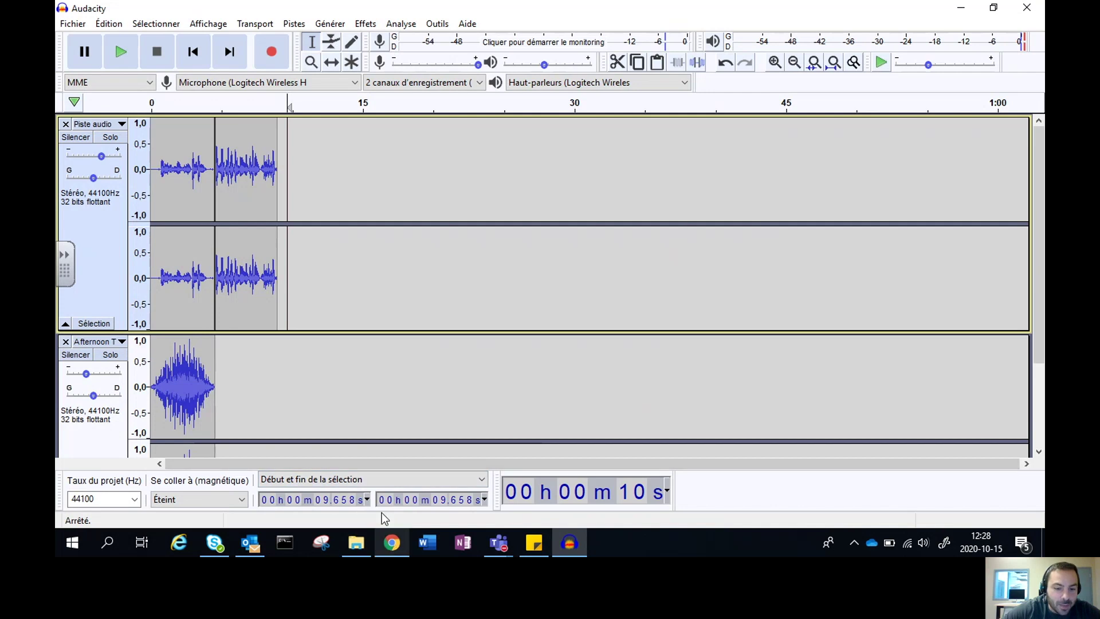
Step: Minimize the open windows and check the exported test.mp3 in the Formation audacity folder in File Explorer
click(962, 8)
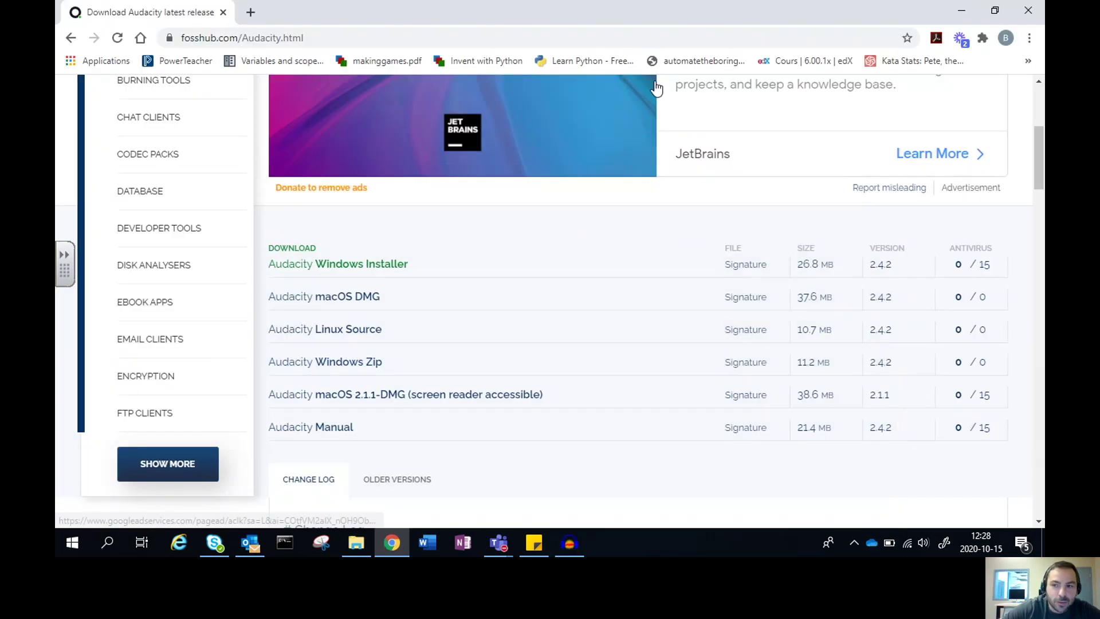
click(962, 11)
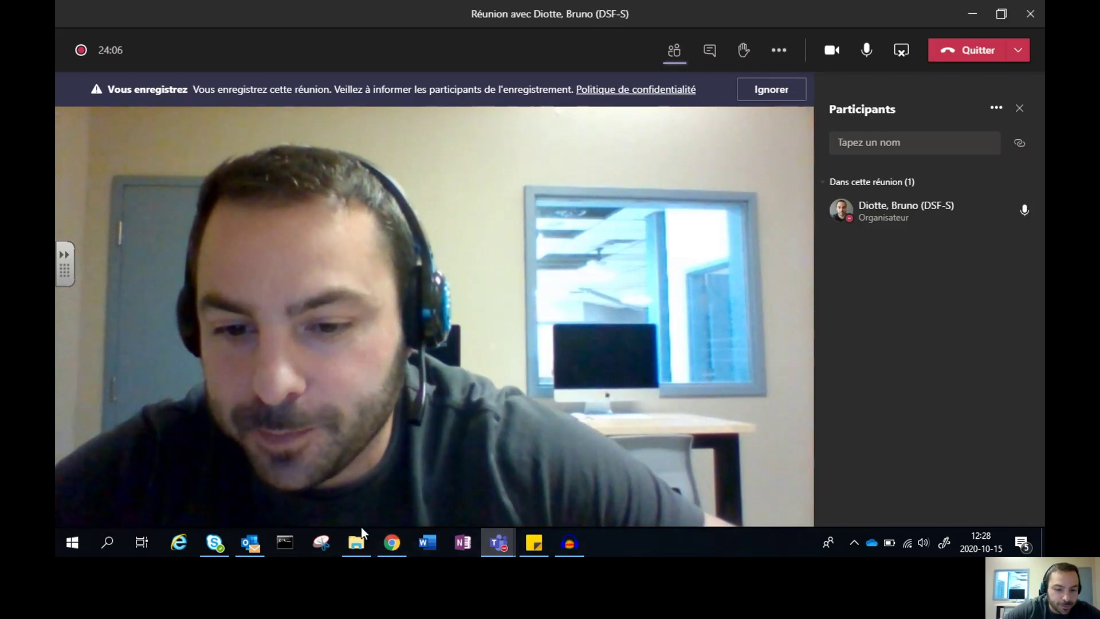
click(360, 544)
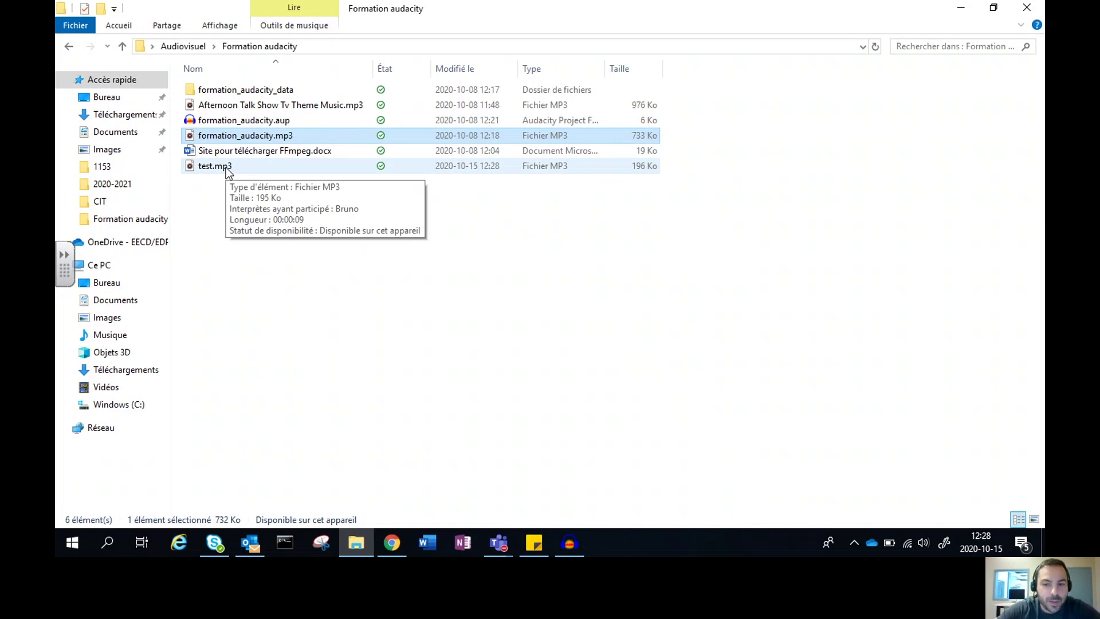
Step: Return to Audacity and show the available export formats
click(569, 542)
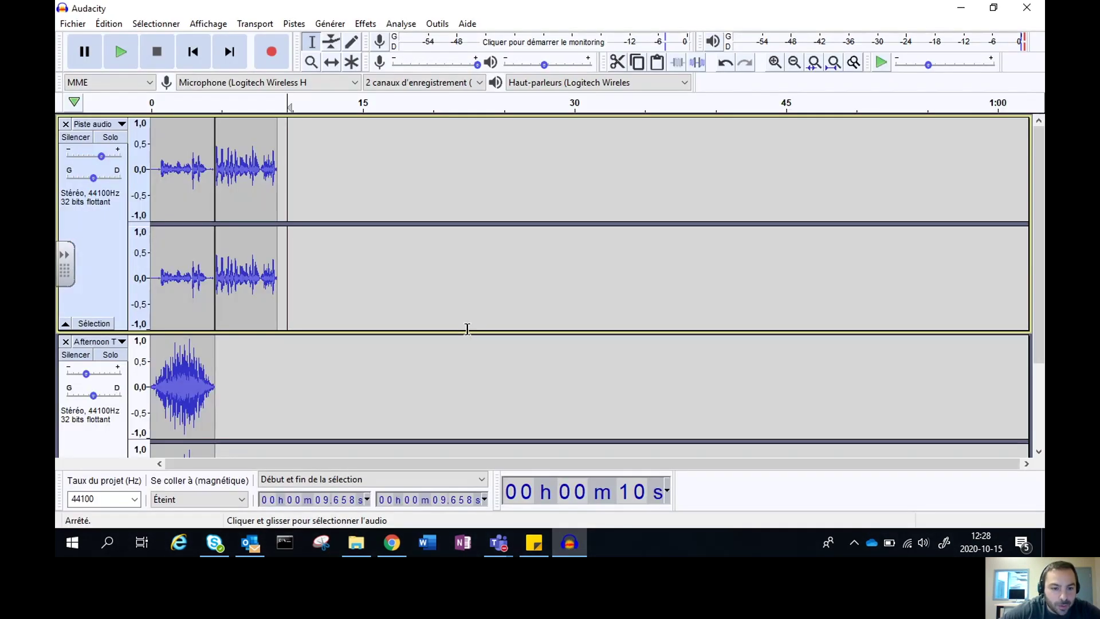
click(73, 23)
mouse_move(89, 133)
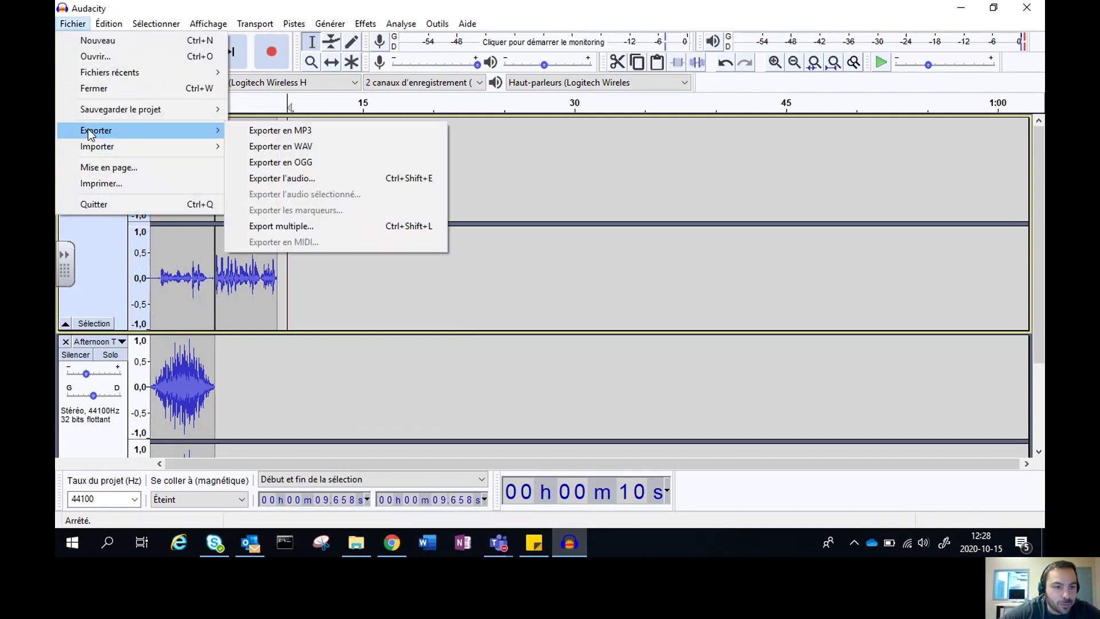